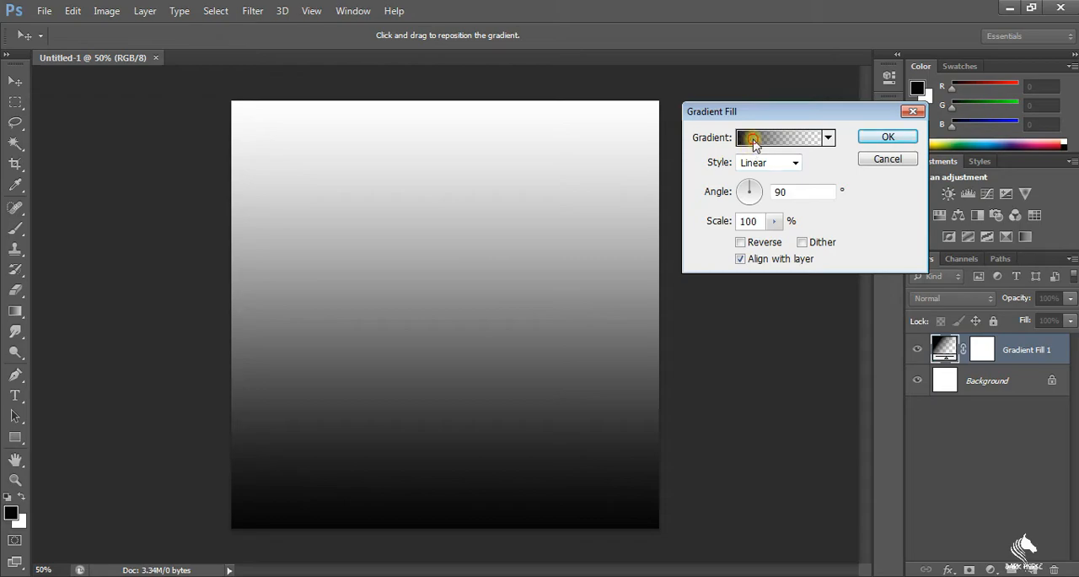
Change the black colour stop of the gradient fill to turquoise (#17d4cd), keeping the fade to transparent
click(695, 296)
click(771, 360)
mouse_move(448, 243)
mouse_down()
mouse_move(448, 233)
mouse_move(448, 243)
mouse_up()
drag(414, 193, 406, 171)
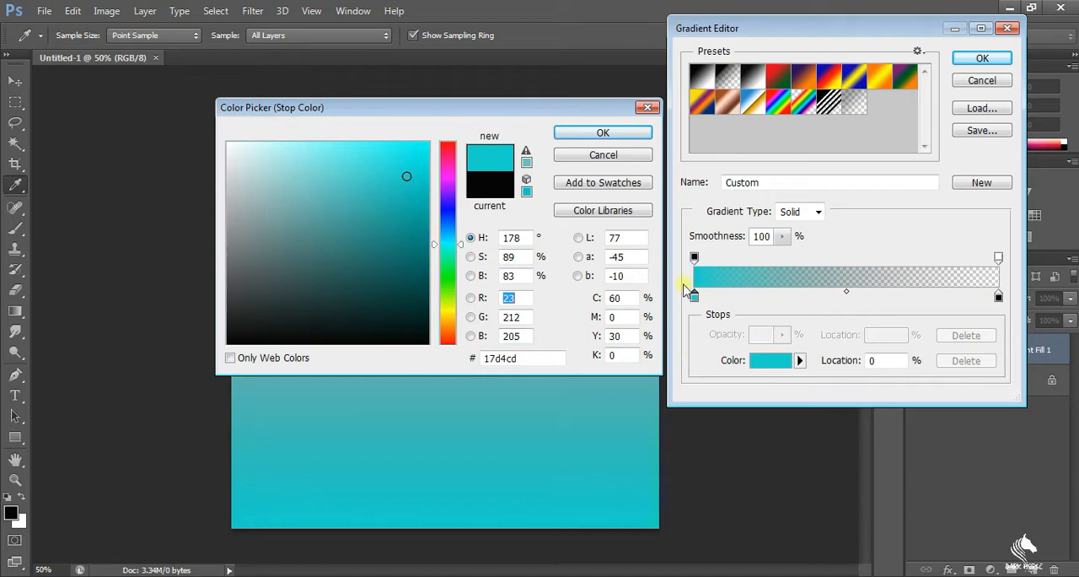
click(620, 135)
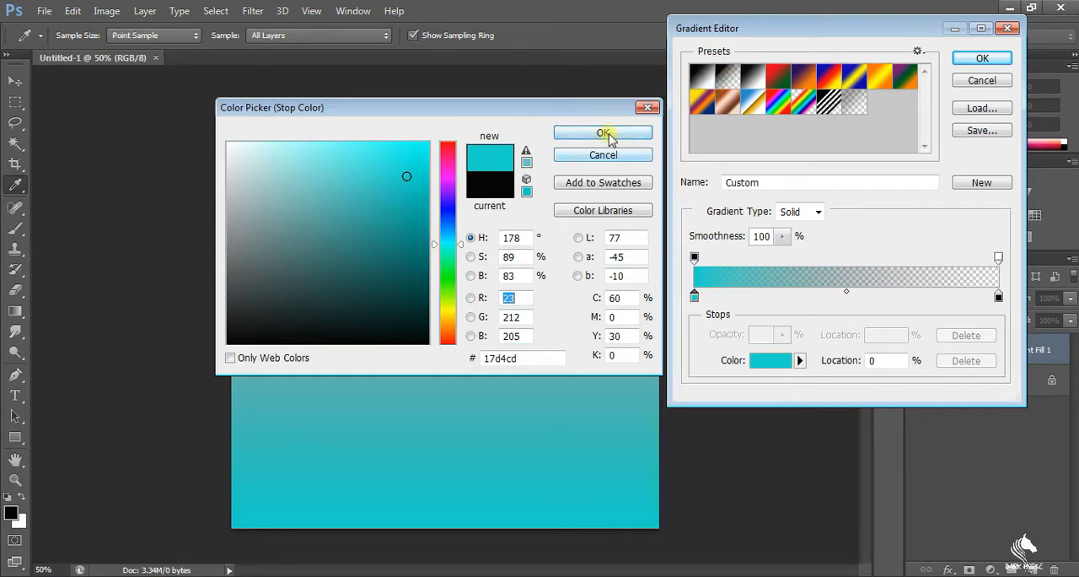
click(975, 62)
Make the gradient fill radial and reversed, with its scale enlarged beyond 100% so the turquoise sits toward the corners
click(768, 160)
click(769, 178)
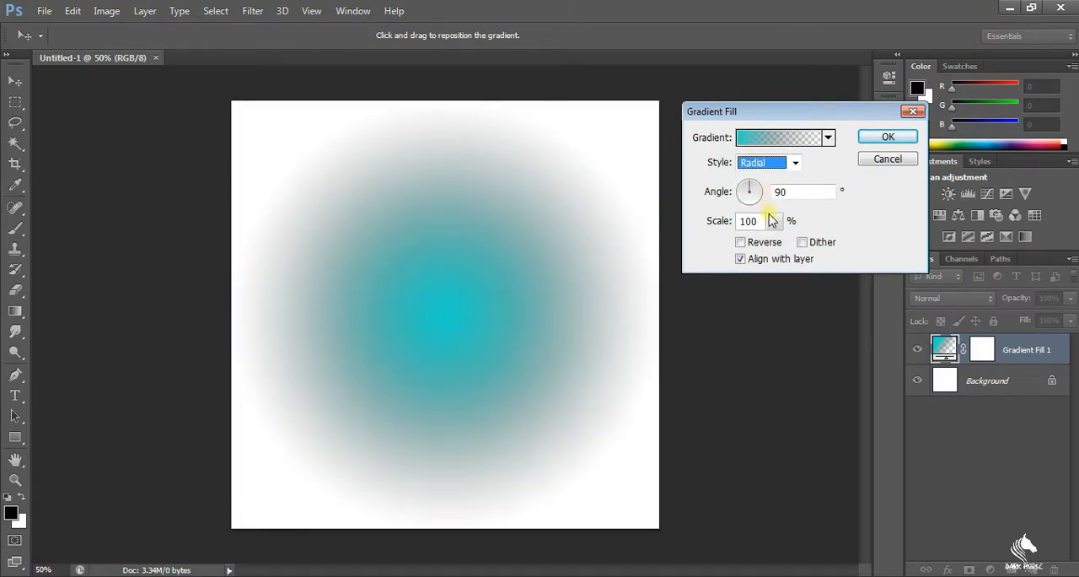
click(740, 242)
click(774, 221)
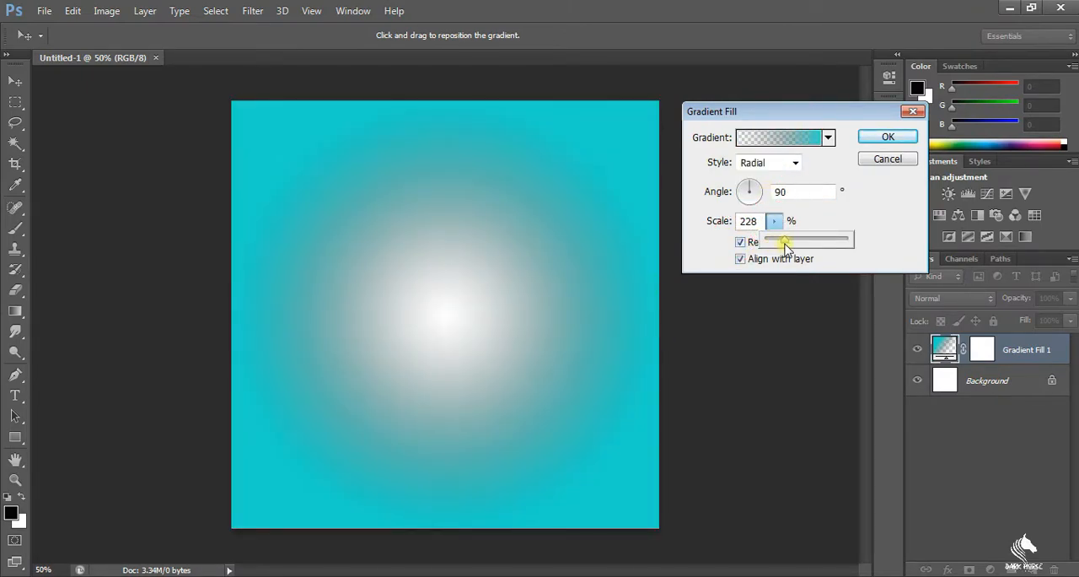
drag(785, 244, 781, 246)
click(802, 216)
click(887, 137)
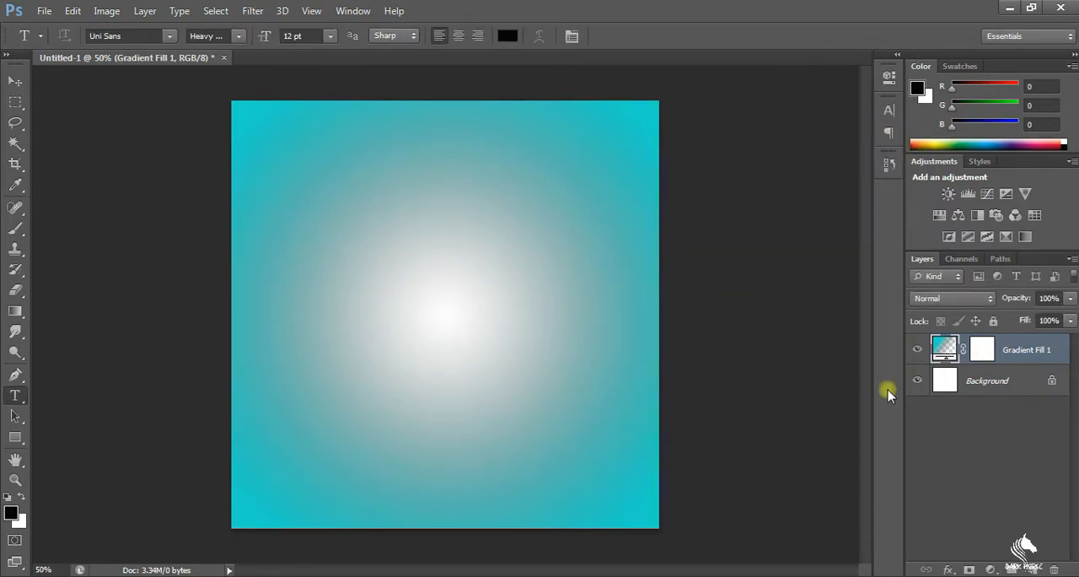
Open the cut-out photo of the athlete and bring it into the Untitled-1 document above the gradient
click(44, 10)
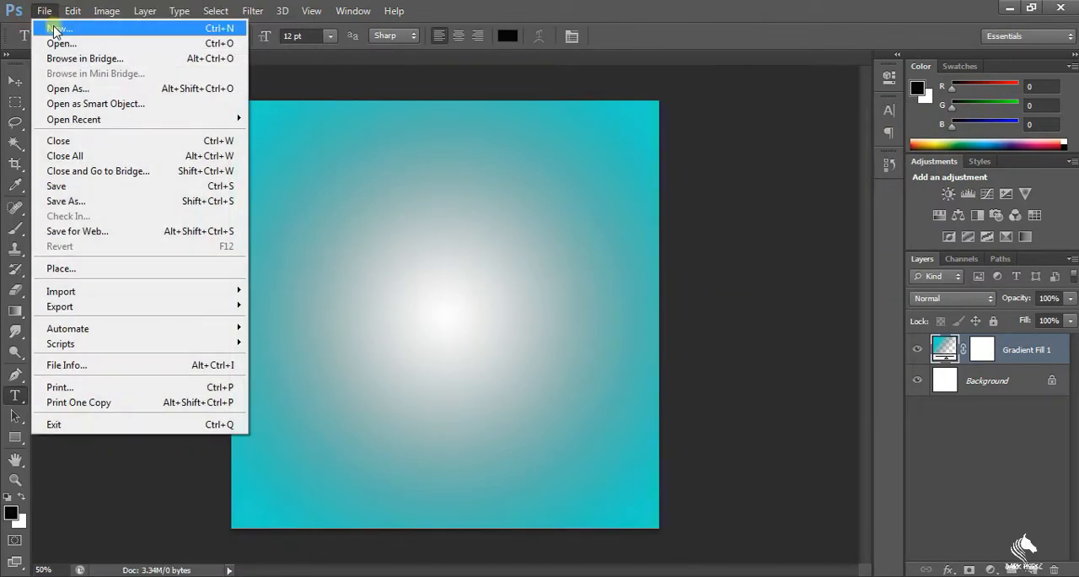
click(54, 42)
drag(1050, 139, 1041, 275)
double_click(472, 295)
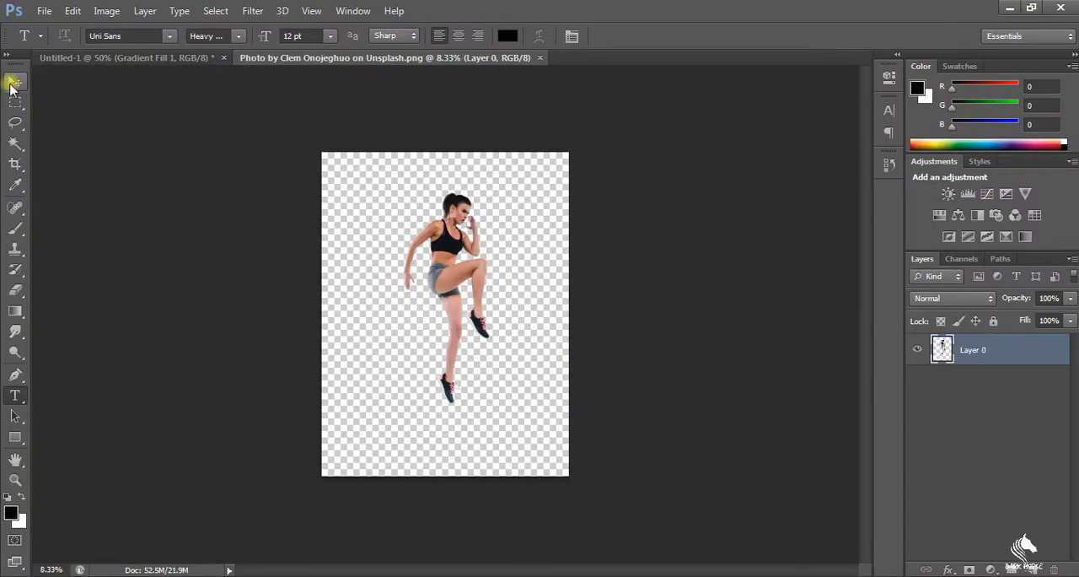
click(14, 80)
drag(432, 246, 462, 309)
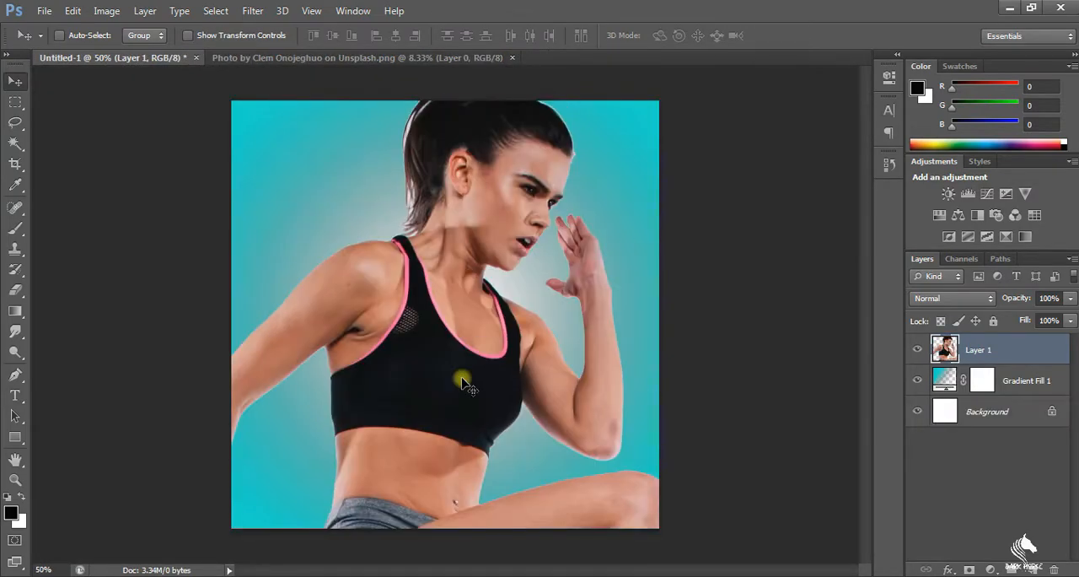
Scale the athlete layer down to 25.48% and centre the full figure on the gradient background
key(ctrl+t)
scroll(487, 328, down, 6)
drag(274, 229, 465, 388)
drag(479, 465, 422, 260)
drag(357, 477, 405, 398)
scroll(546, 339, up, 6)
scroll(550, 339, down, 1)
drag(506, 383, 499, 325)
mouse_move(326, 506)
mouse_down()
mouse_move(351, 458)
mouse_move(313, 498)
mouse_move(334, 505)
mouse_up()
key(Down)
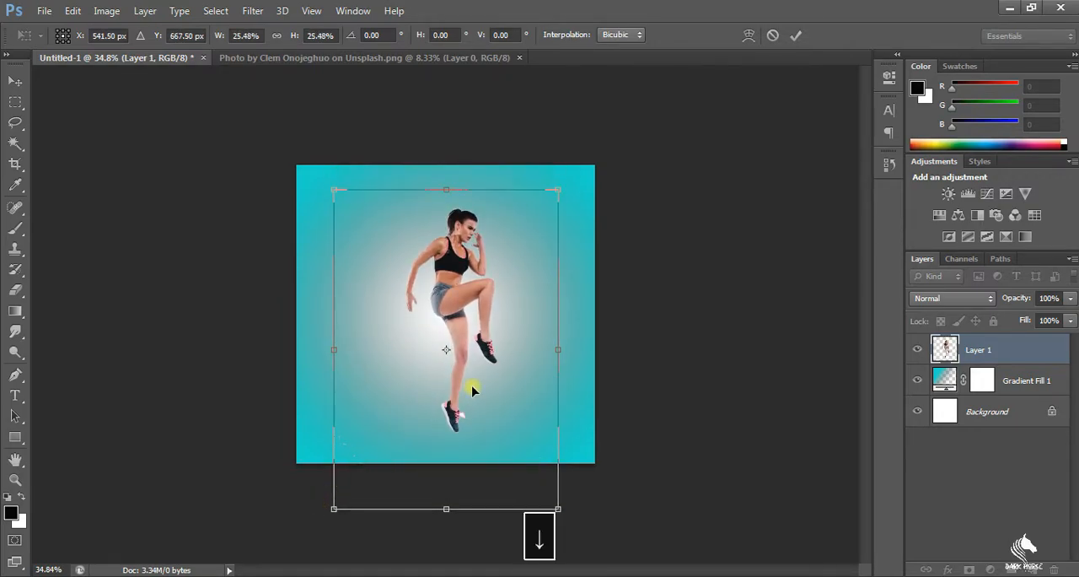
key(Return)
scroll(505, 328, up, 2)
drag(477, 307, 477, 294)
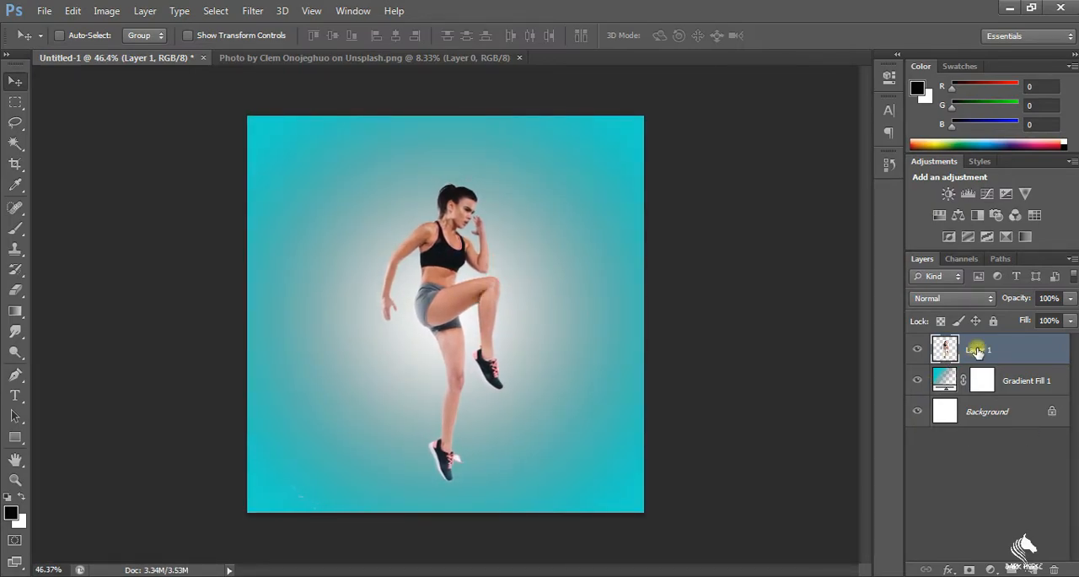
click(15, 102)
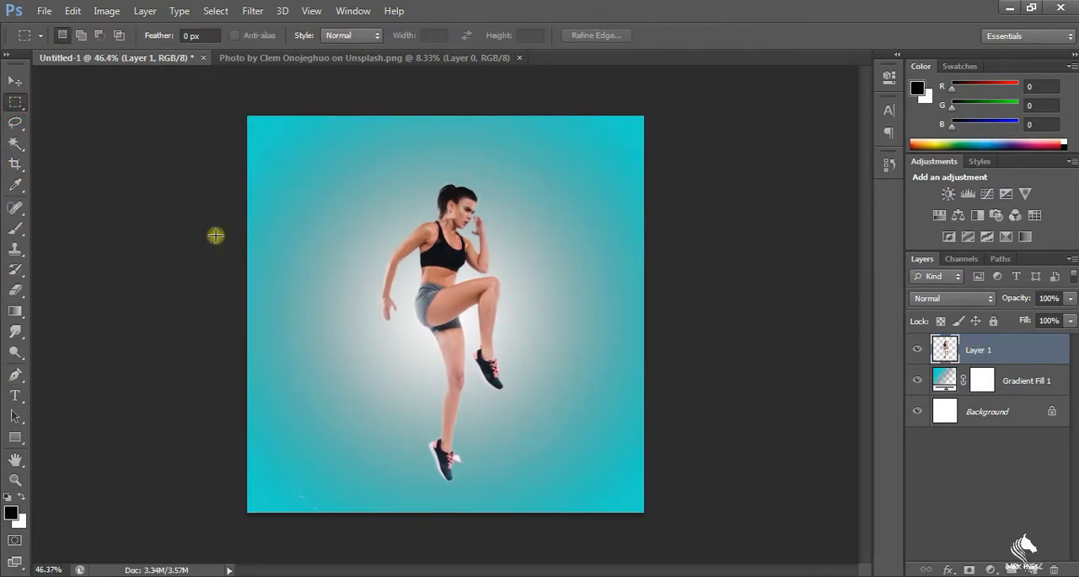
drag(315, 311, 535, 338)
click(599, 368)
click(15, 437)
drag(295, 274, 537, 340)
click(1032, 570)
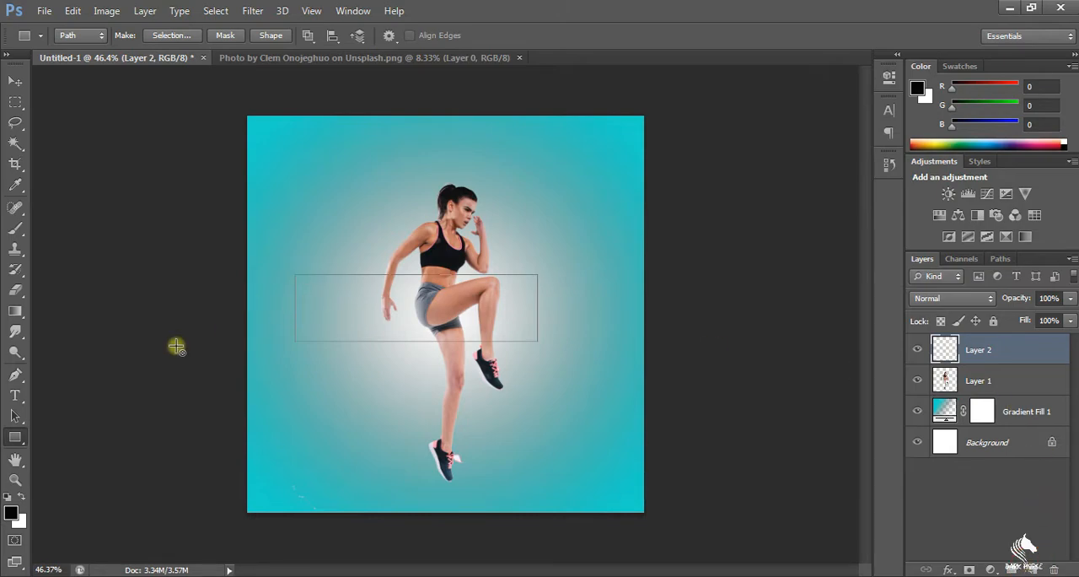
key(b)
mouse_move(320, 313)
mouse_down()
mouse_move(356, 316)
mouse_move(480, 315)
mouse_up()
key(ctrl+z)
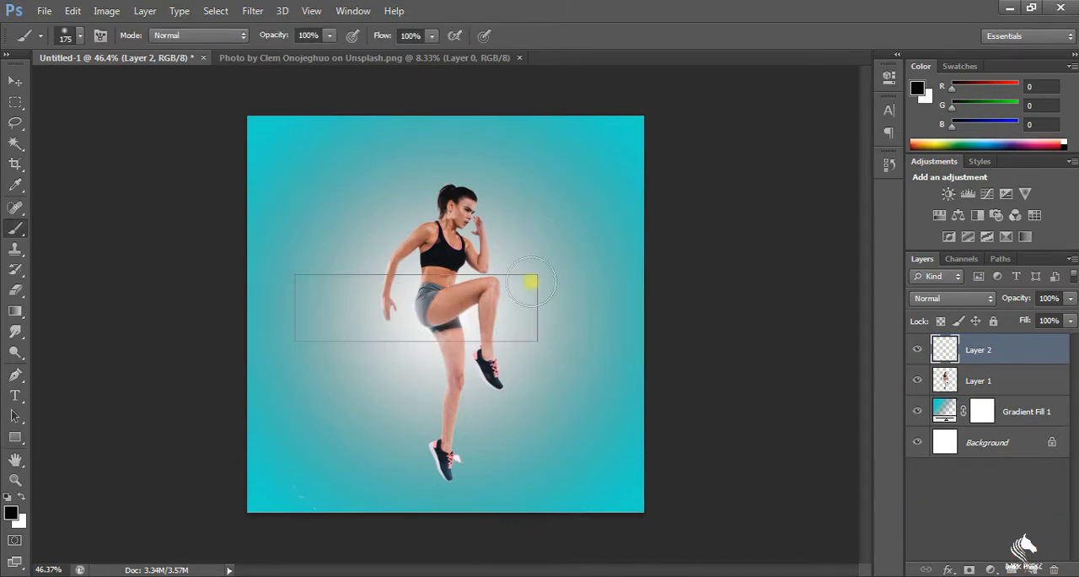
click(889, 164)
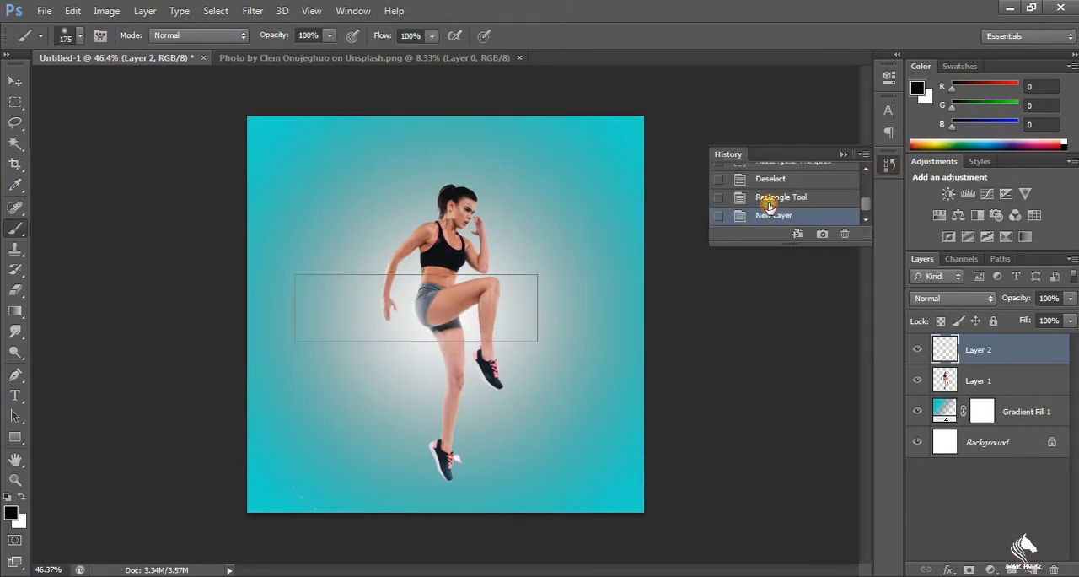
click(768, 204)
click(771, 179)
click(888, 165)
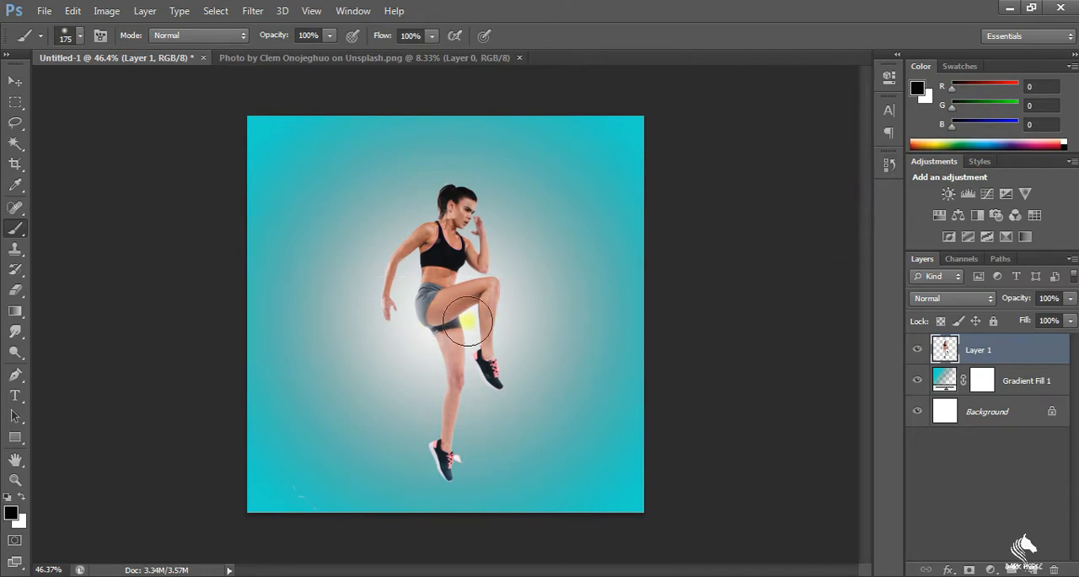
Make a wide rectangular selection across the athlete's hips and thighs and paint it black on a new layer
click(15, 102)
drag(299, 281, 564, 356)
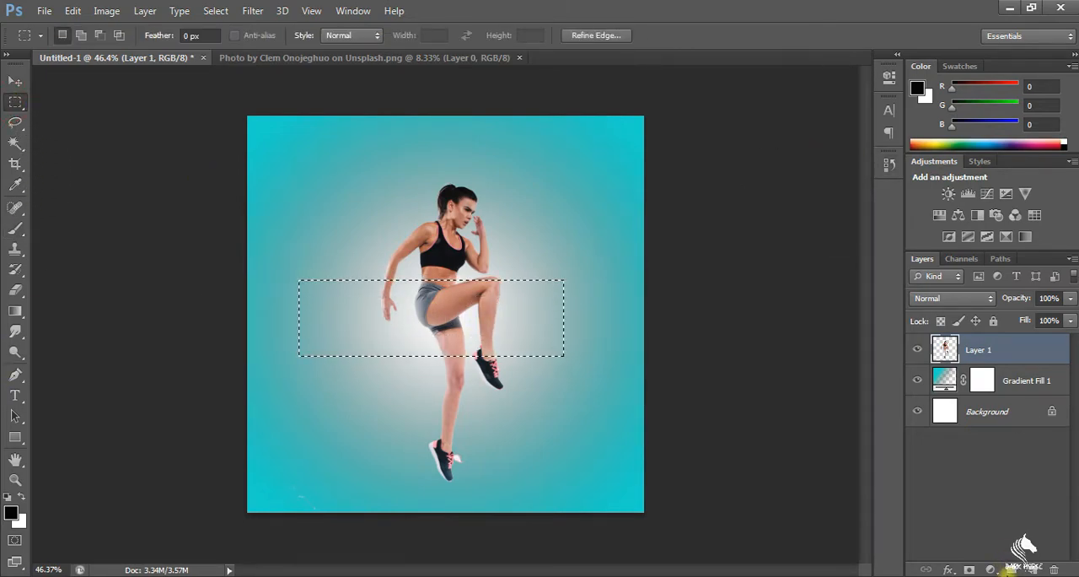
key(ctrl+shift+alt+n)
key(b)
mouse_move(306, 302)
mouse_down()
mouse_move(289, 338)
mouse_move(526, 289)
mouse_move(525, 381)
mouse_up()
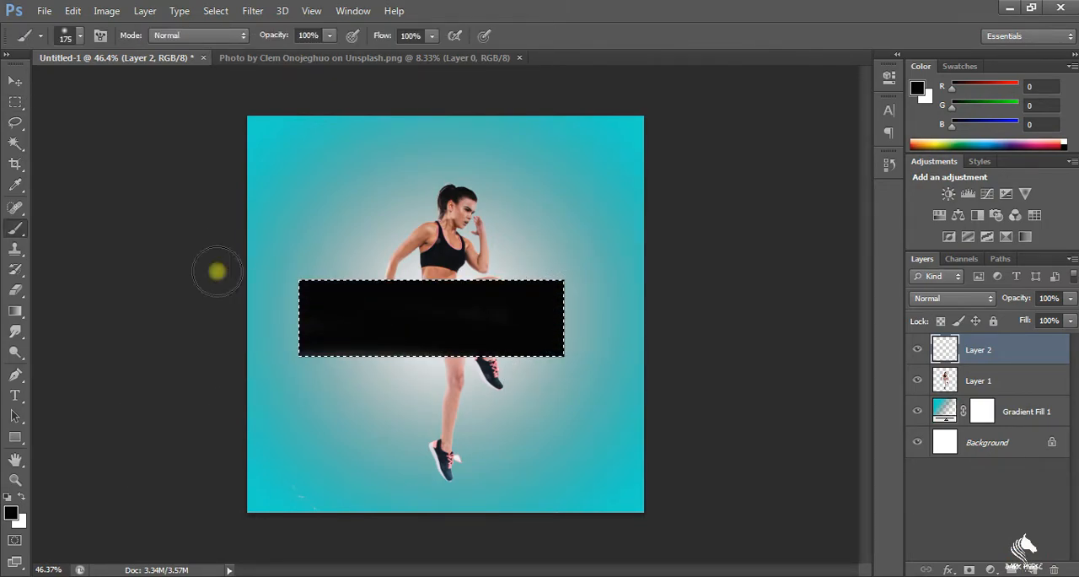
Set the foreground colour to yellow #ffc600 and paint over the whole selected rectangle with it
click(10, 510)
click(451, 309)
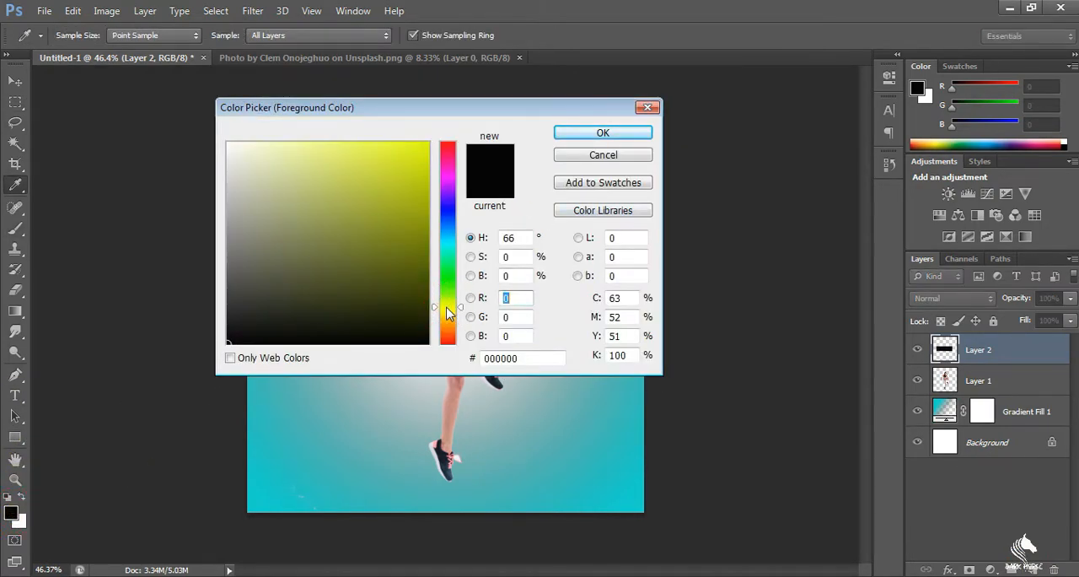
click(428, 144)
drag(444, 310, 449, 322)
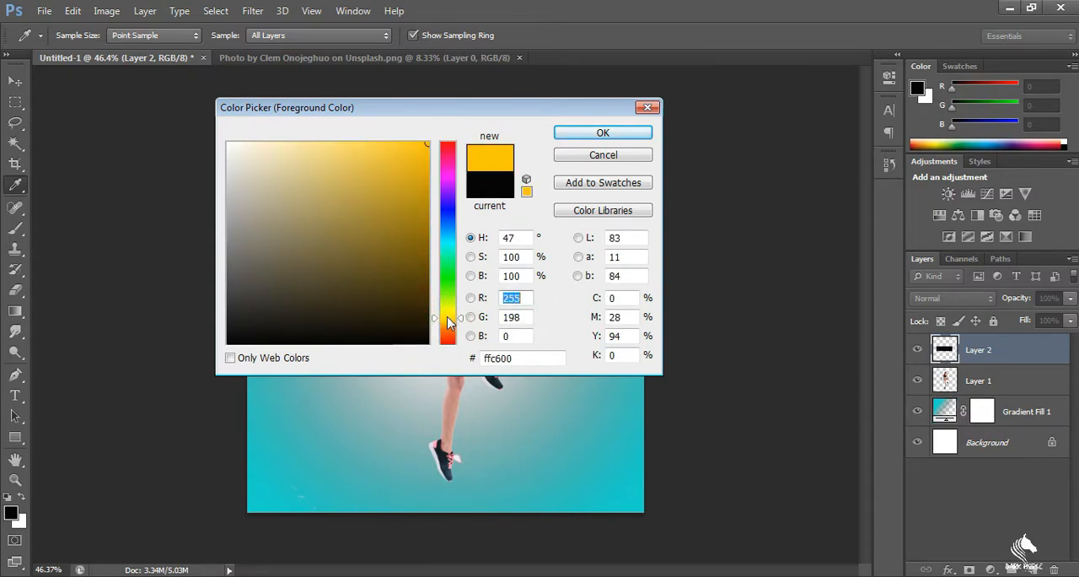
click(590, 132)
drag(379, 295, 422, 296)
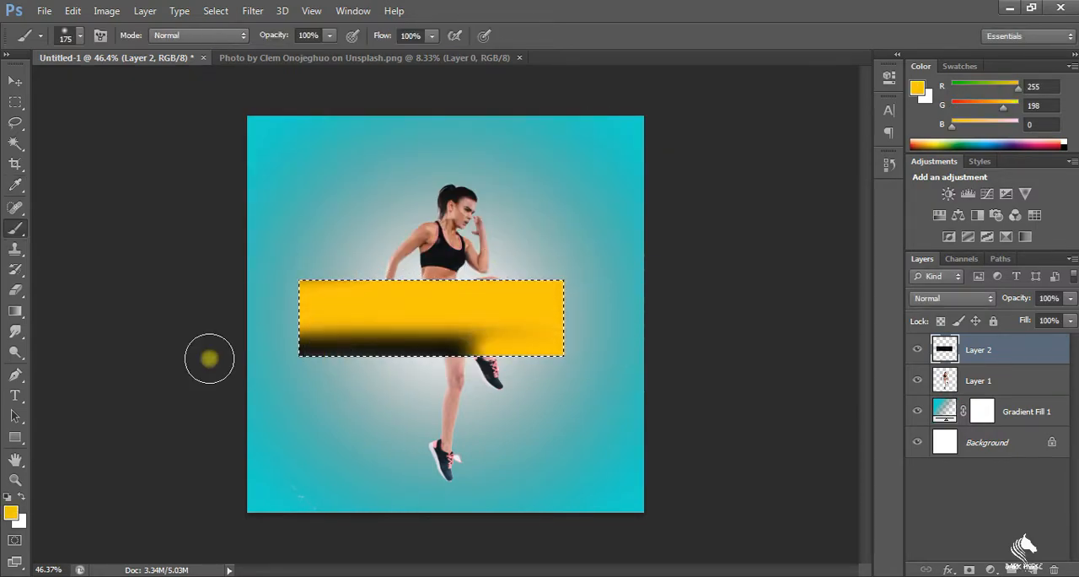
drag(247, 359, 506, 354)
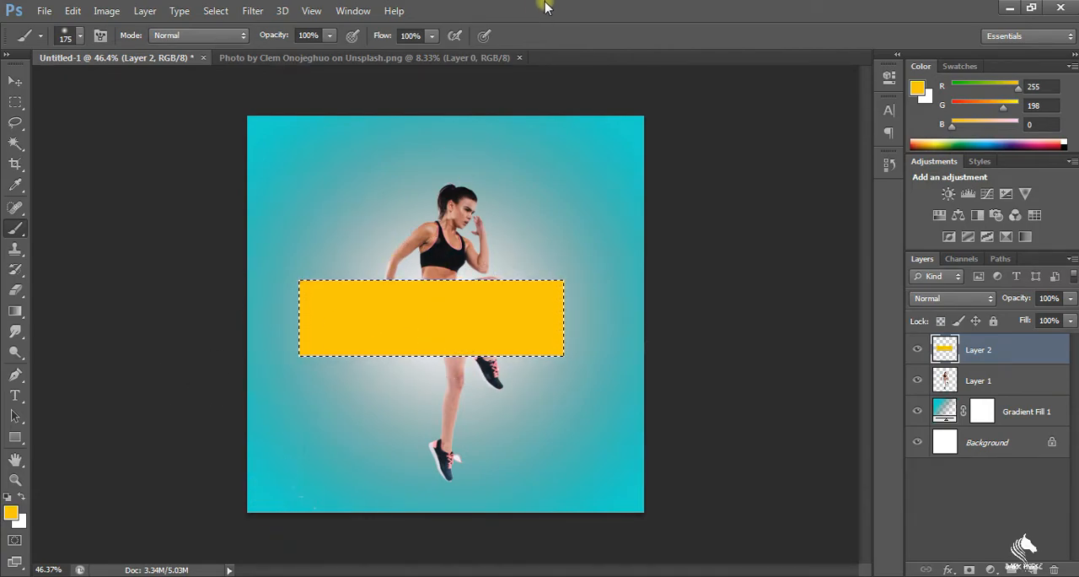
Warp the yellow rectangle into a shape flaring to pointed upper-right and lower tips, and shift it left past the canvas edge
key(ctrl+t)
click(770, 35)
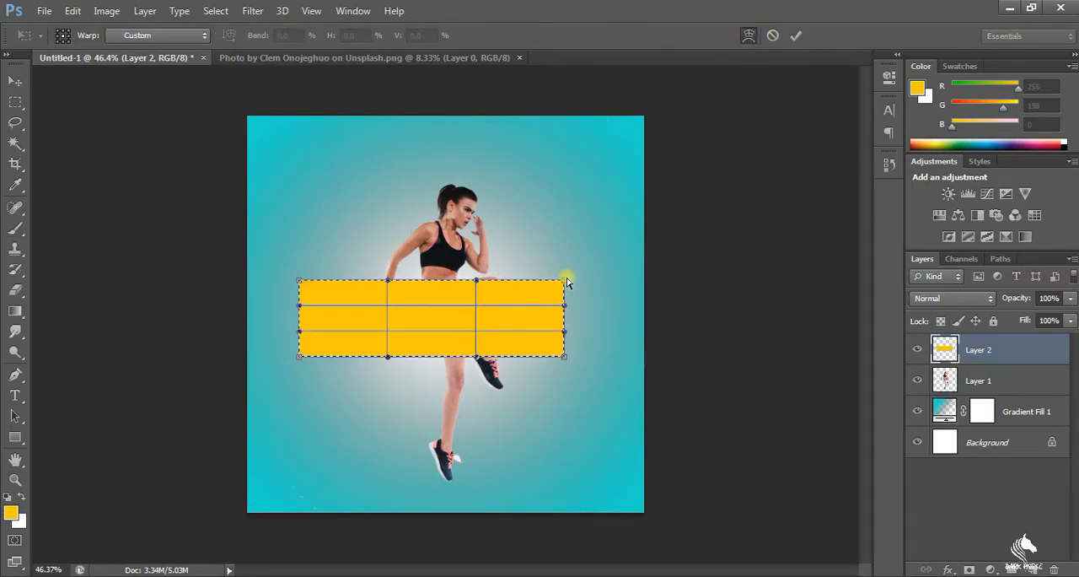
drag(565, 287, 589, 193)
drag(563, 356, 578, 425)
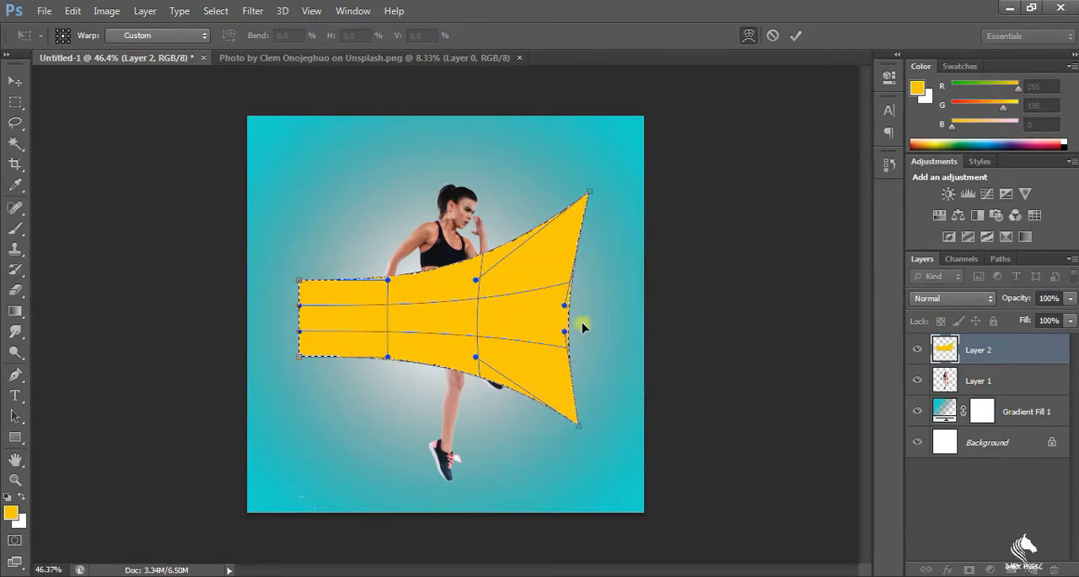
drag(567, 174, 567, 172)
drag(577, 426, 470, 477)
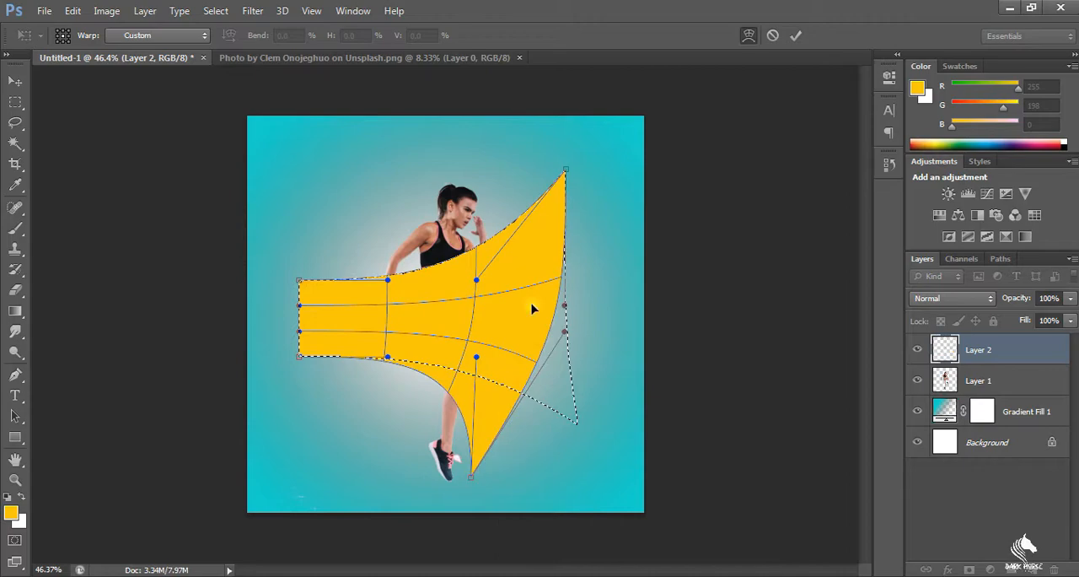
drag(569, 173, 620, 170)
drag(439, 325, 330, 320)
key(Return)
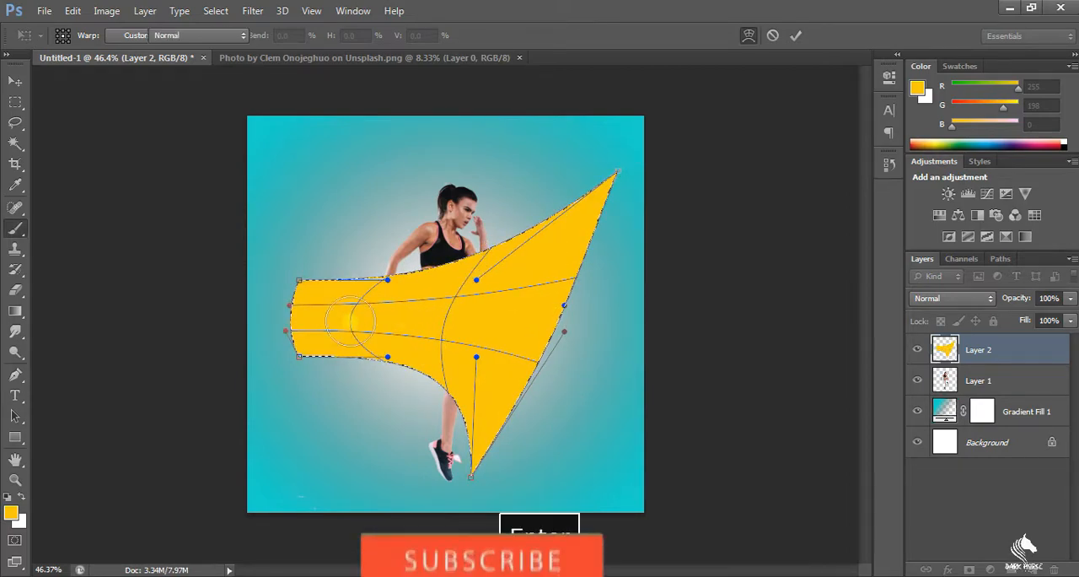
drag(519, 318, 463, 326)
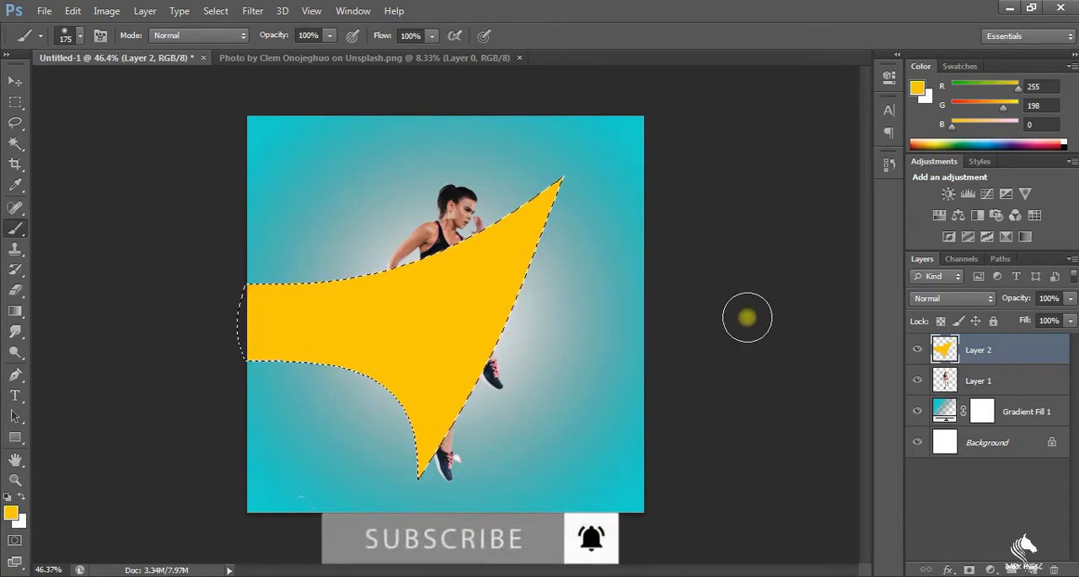
key(Return)
Clear the selection, stack the athlete layer above the yellow shape and shift the athlete slightly up and left onto it
click(1026, 381)
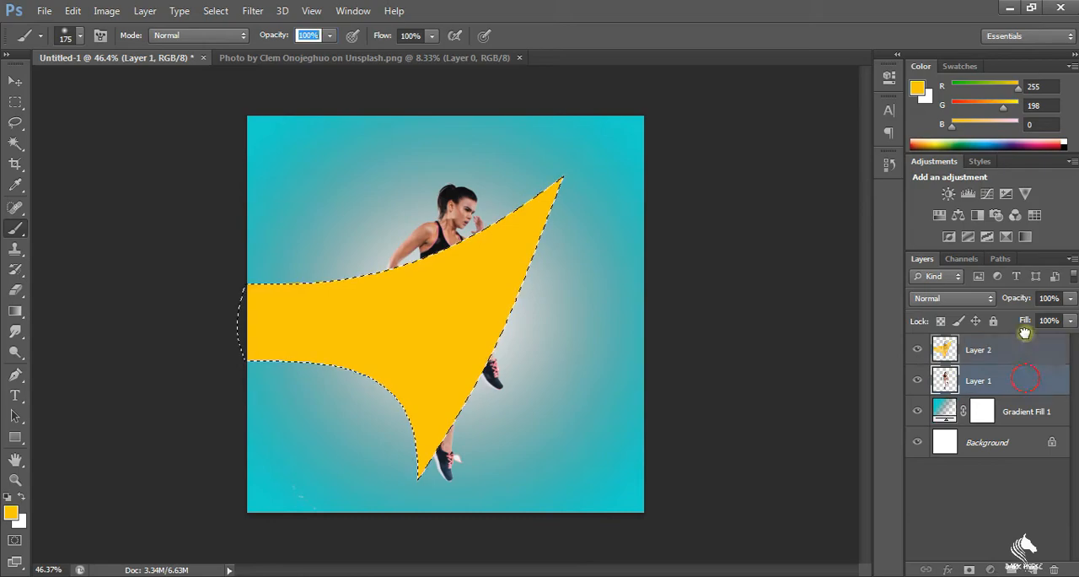
click(999, 349)
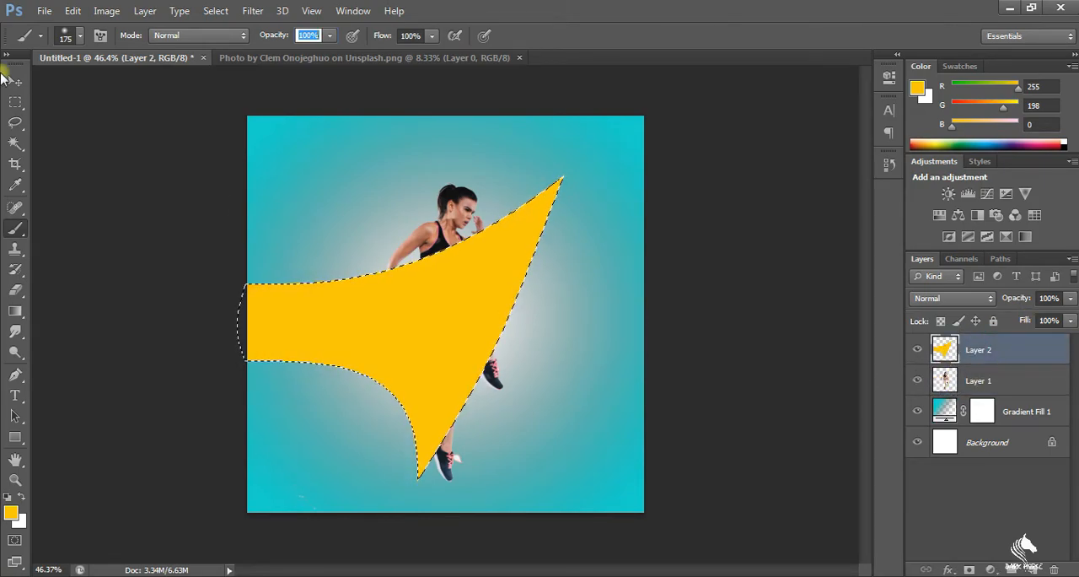
click(16, 101)
click(289, 109)
drag(1017, 378, 1021, 344)
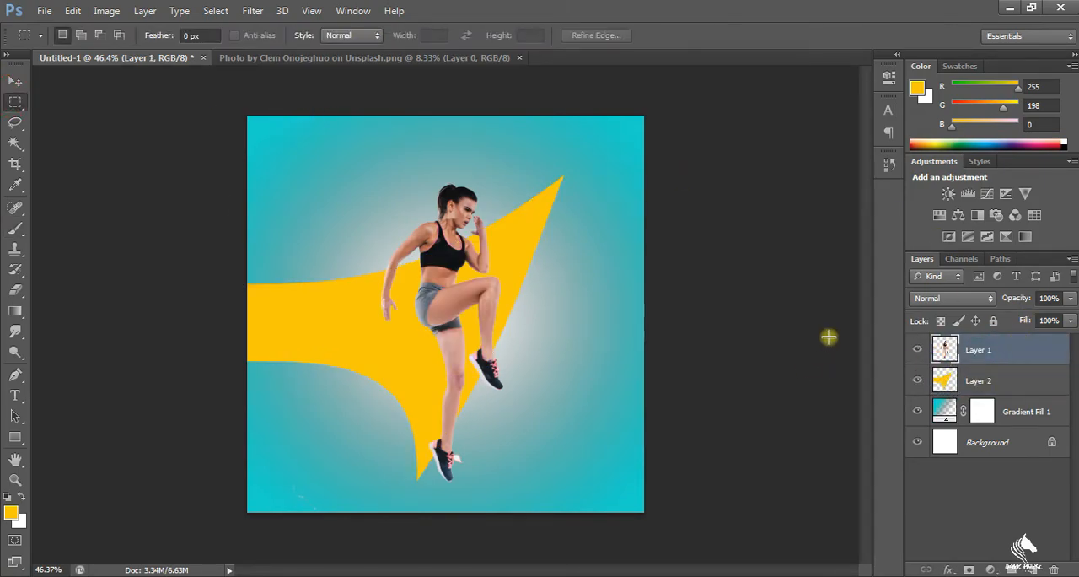
drag(476, 308, 458, 283)
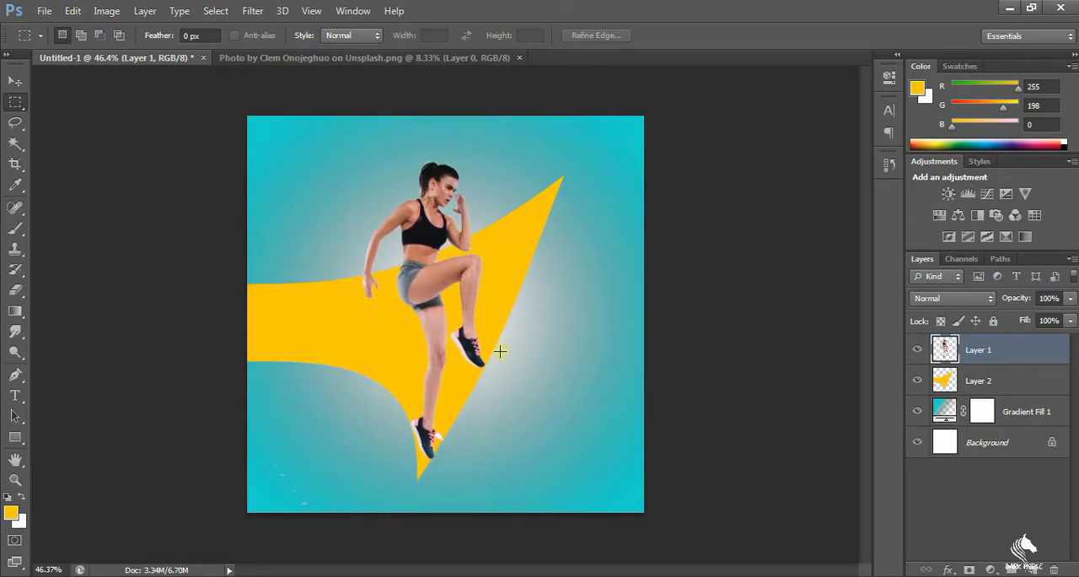
drag(463, 267, 462, 271)
Warp the yellow shape's lower tip slightly so it fits around the athlete's standing foot
click(958, 373)
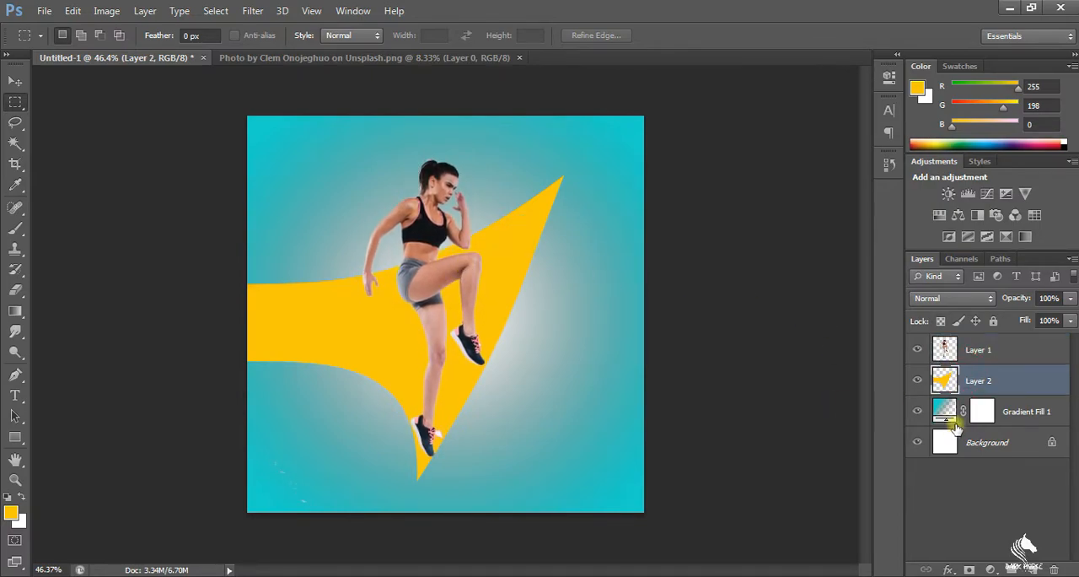
key(ctrl+t)
click(748, 37)
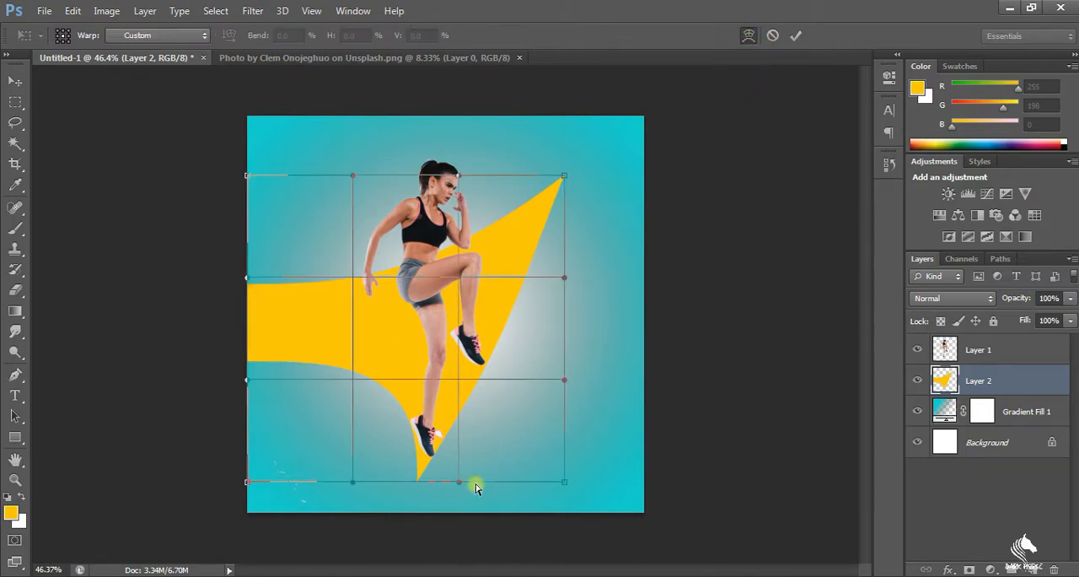
mouse_move(453, 489)
mouse_down()
mouse_move(482, 465)
mouse_move(470, 478)
mouse_up()
mouse_move(355, 499)
mouse_down()
mouse_move(374, 490)
mouse_move(414, 513)
mouse_move(364, 505)
mouse_move(364, 453)
mouse_move(340, 469)
mouse_move(350, 489)
mouse_up()
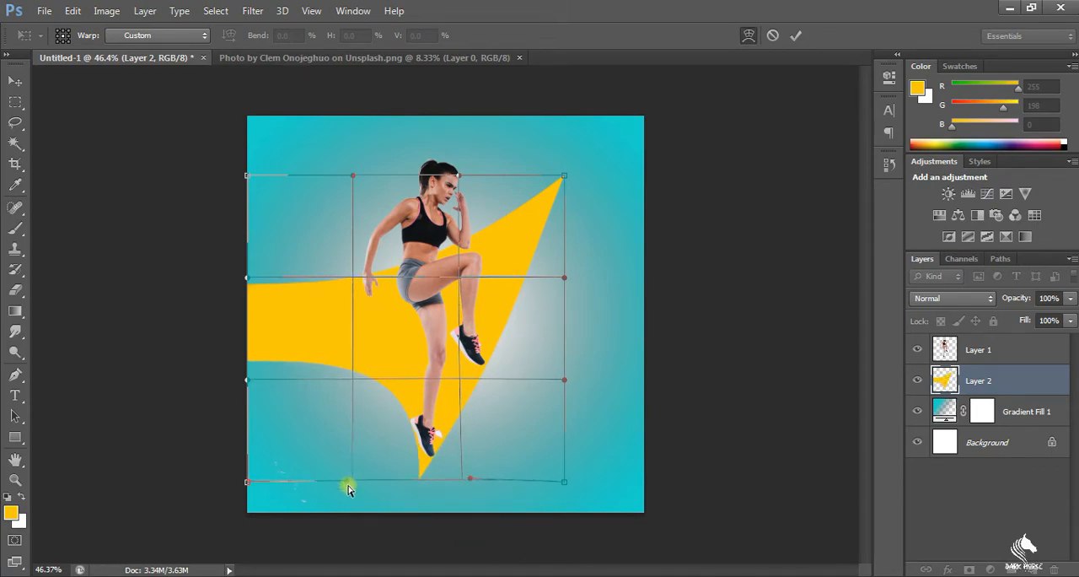
key(Return)
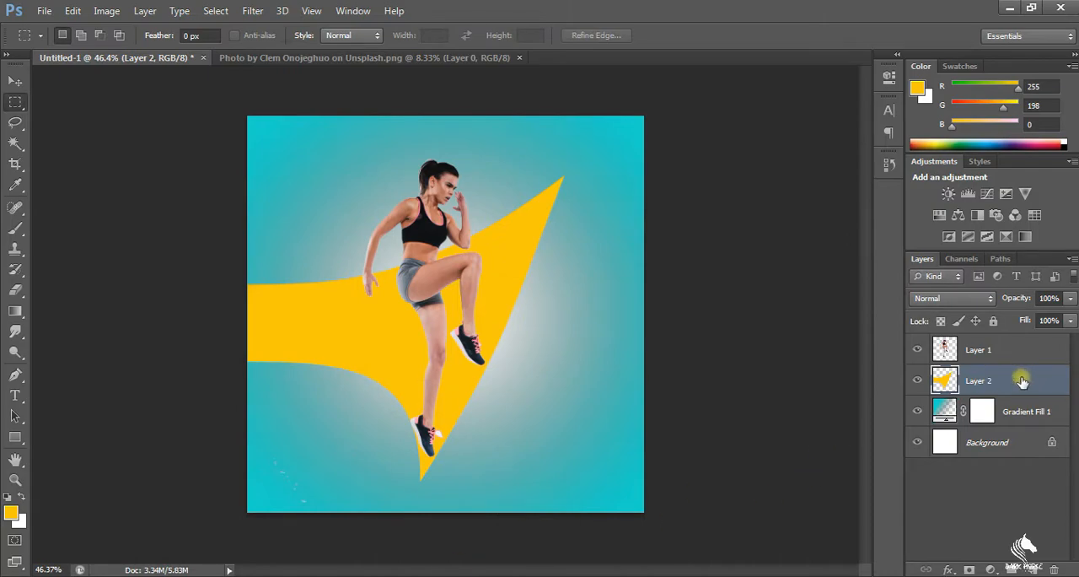
Add a drop shadow to the yellow shape with distance 11 px, spread 8% and size 24 px
right_click(1022, 381)
click(747, 89)
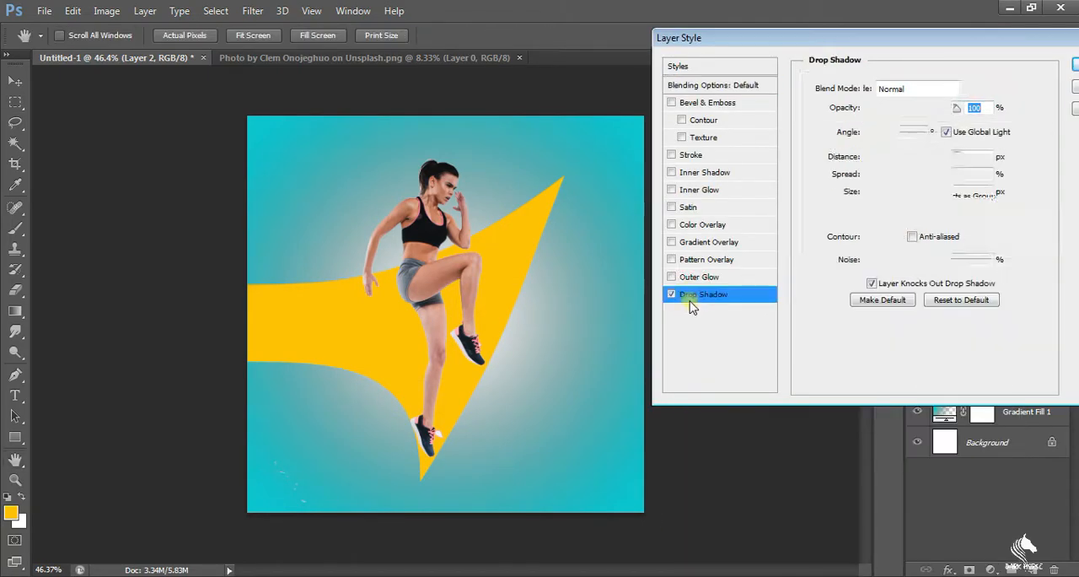
drag(874, 162, 879, 192)
click(872, 175)
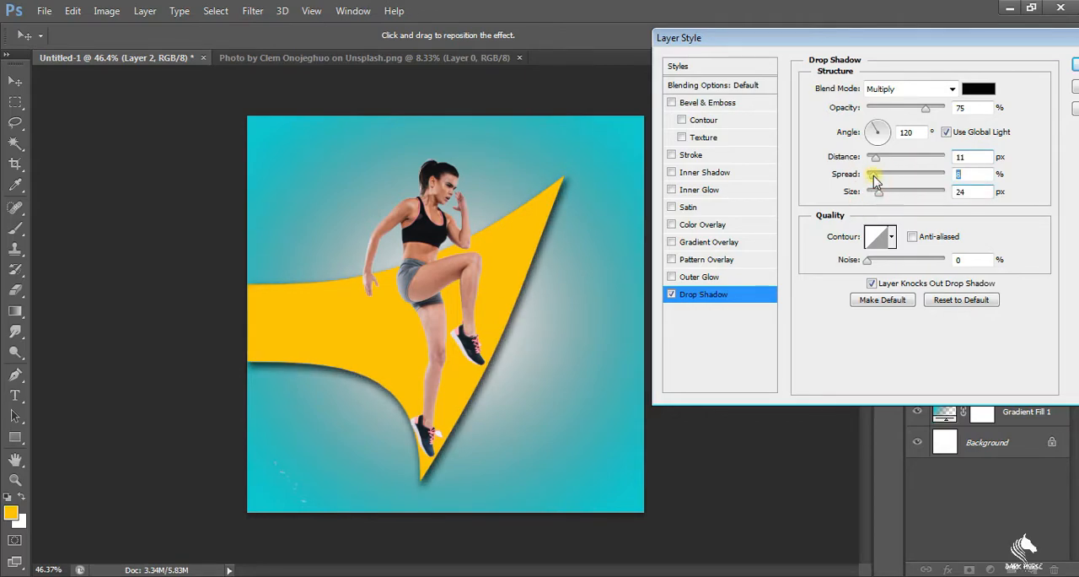
Try several light angles for the yellow shape's drop shadow, ending at -170°
click(891, 126)
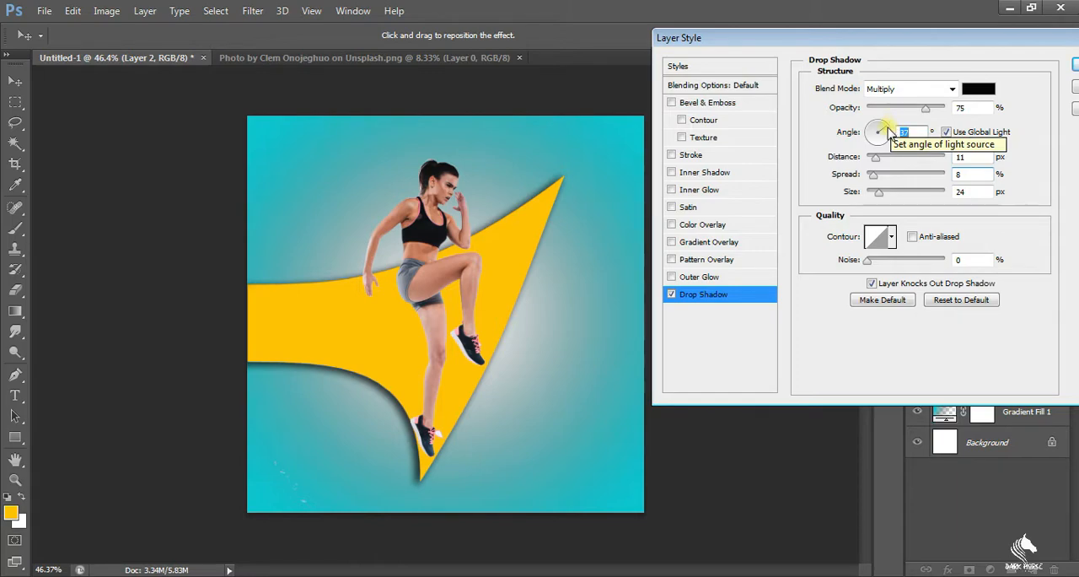
click(888, 127)
click(885, 124)
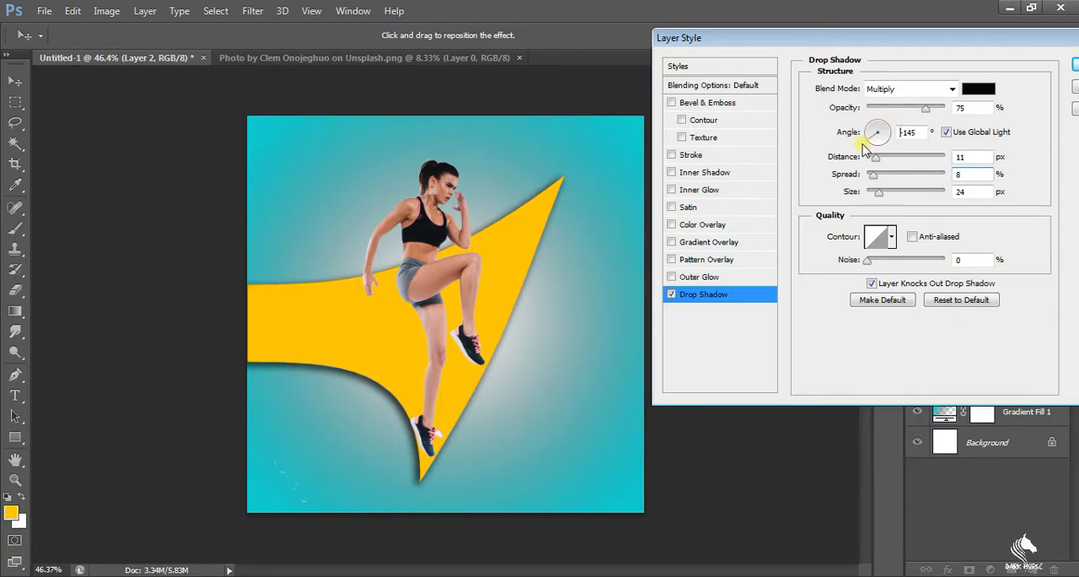
click(873, 139)
click(873, 143)
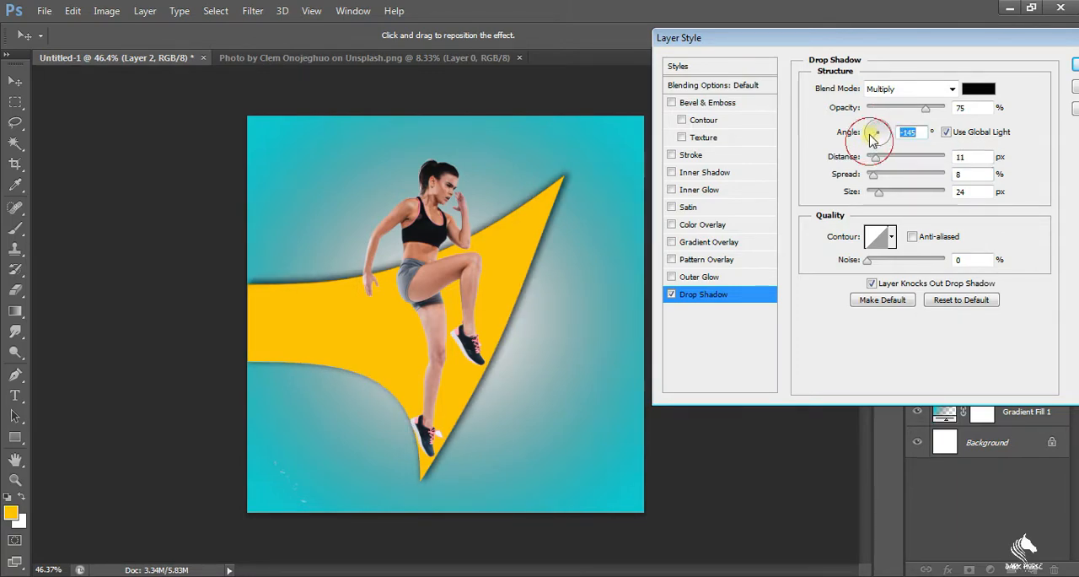
click(872, 139)
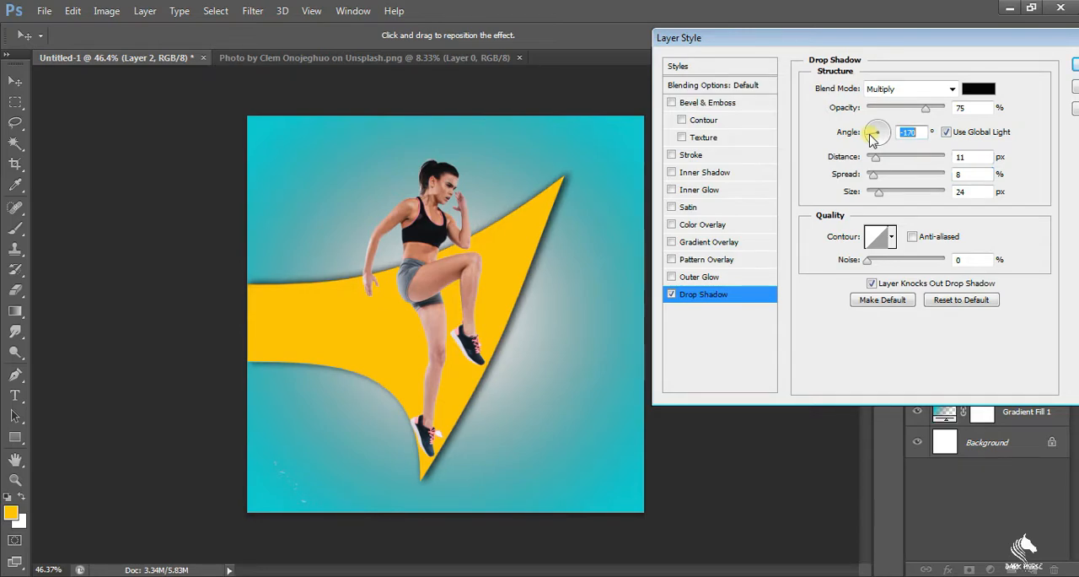
Try a harder drop shadow with distance 20 px, spread 6% and size 8 px
drag(874, 178, 882, 157)
drag(878, 194, 871, 193)
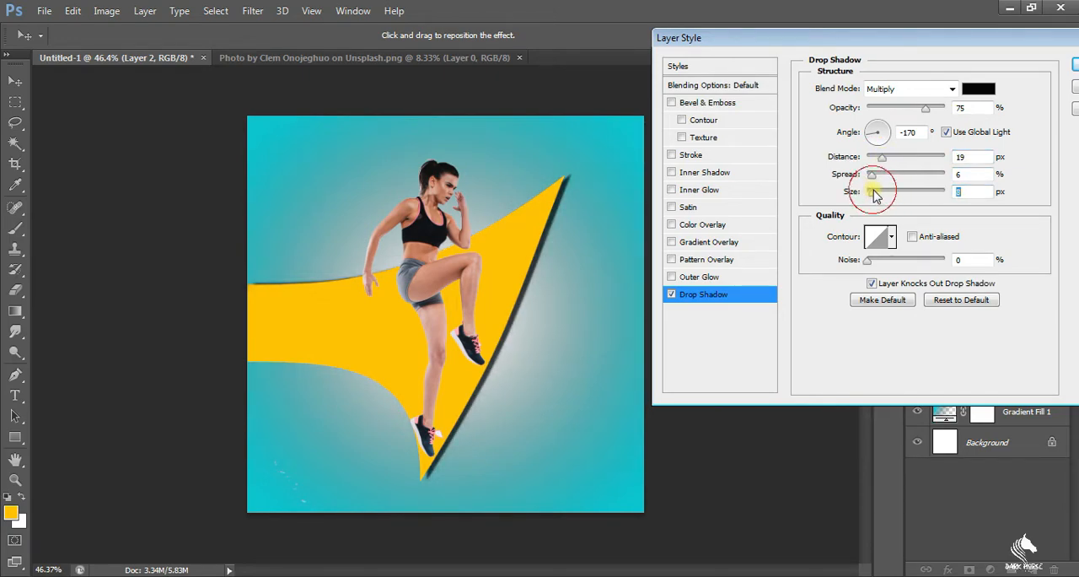
drag(879, 163, 885, 162)
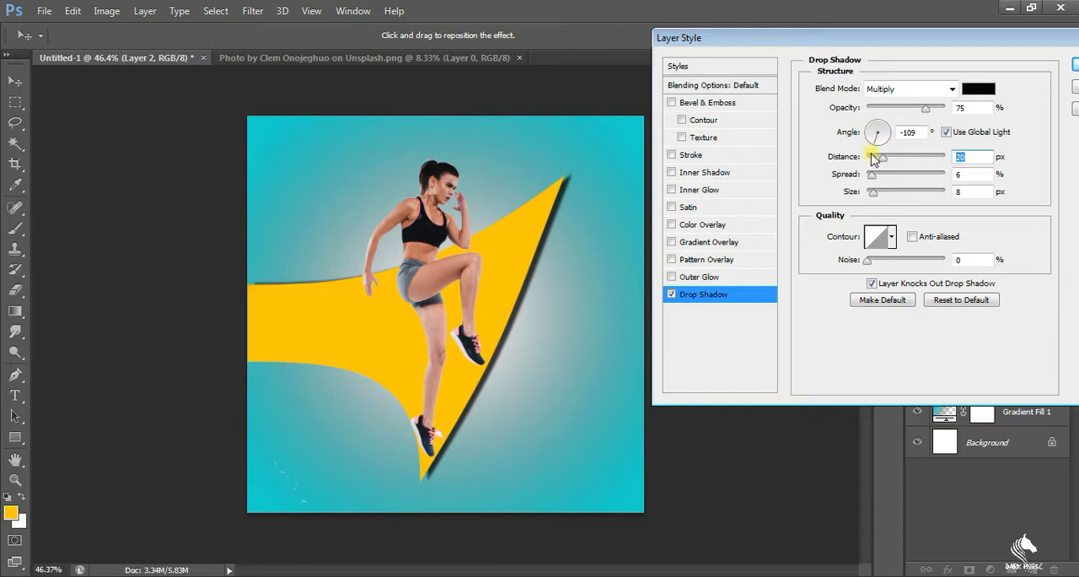
Set the drop shadow's angle to 157°, distance 9 px, spread 2% and size 24 px, and apply it to the yellow shape
drag(874, 174, 878, 194)
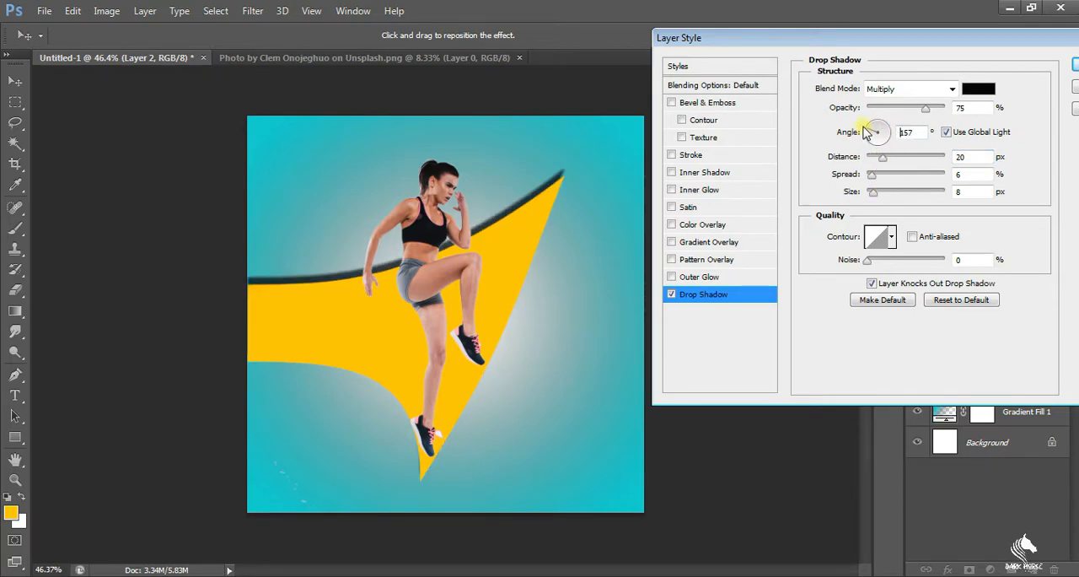
drag(892, 162, 879, 192)
click(1076, 65)
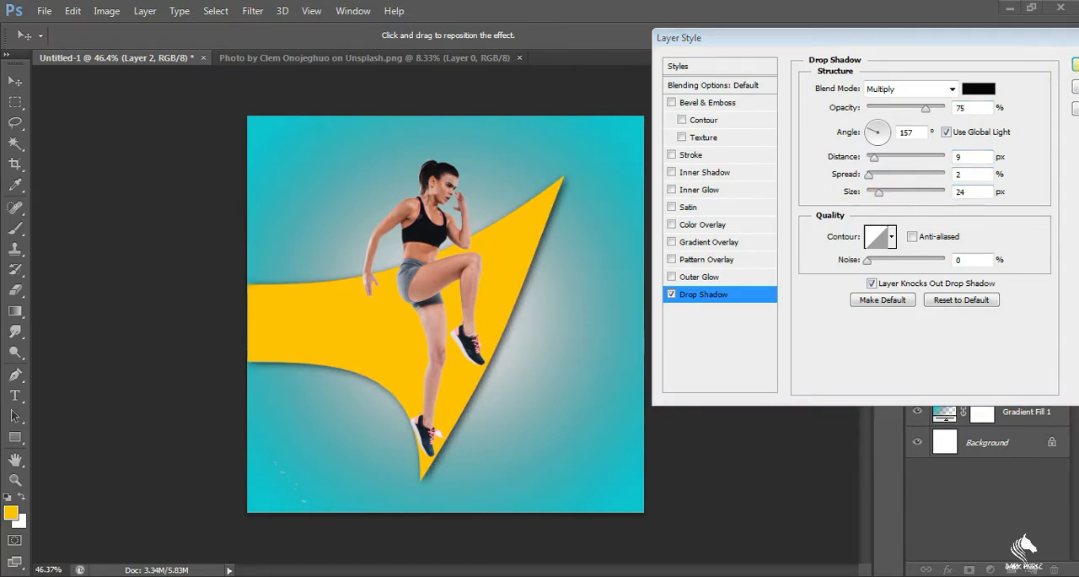
drag(1016, 38, 807, 60)
key(space)
click(895, 86)
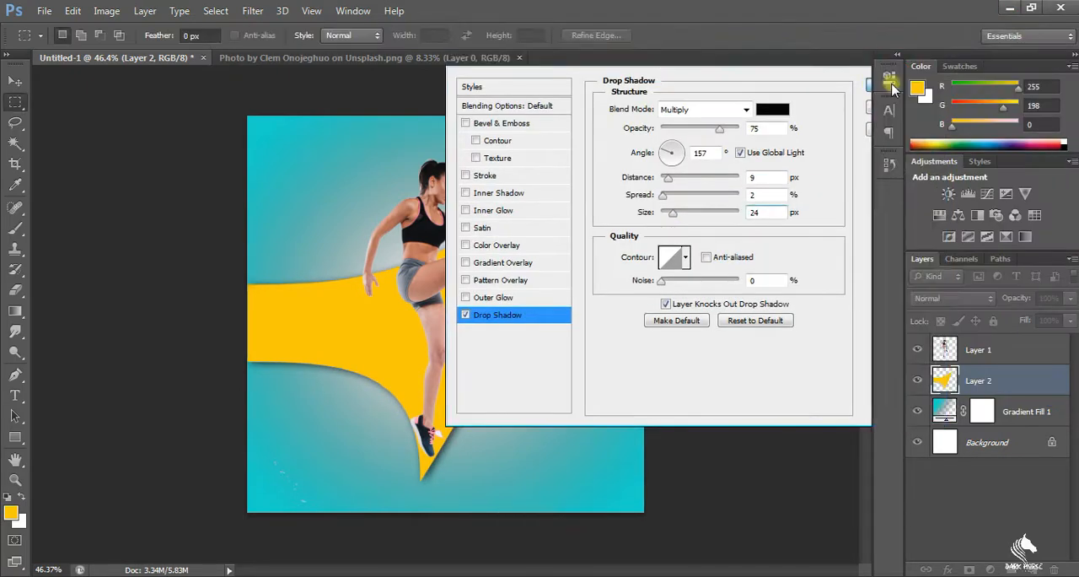
Add a Photo Filter adjustment above the athlete layer using Warming Filter (85) with a density of about 50%
click(1001, 359)
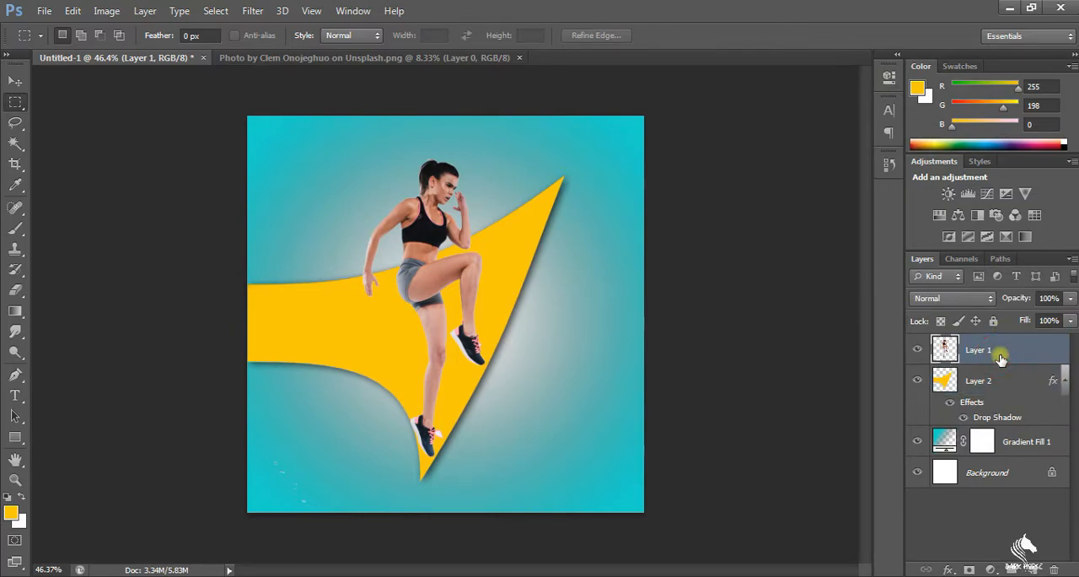
click(995, 570)
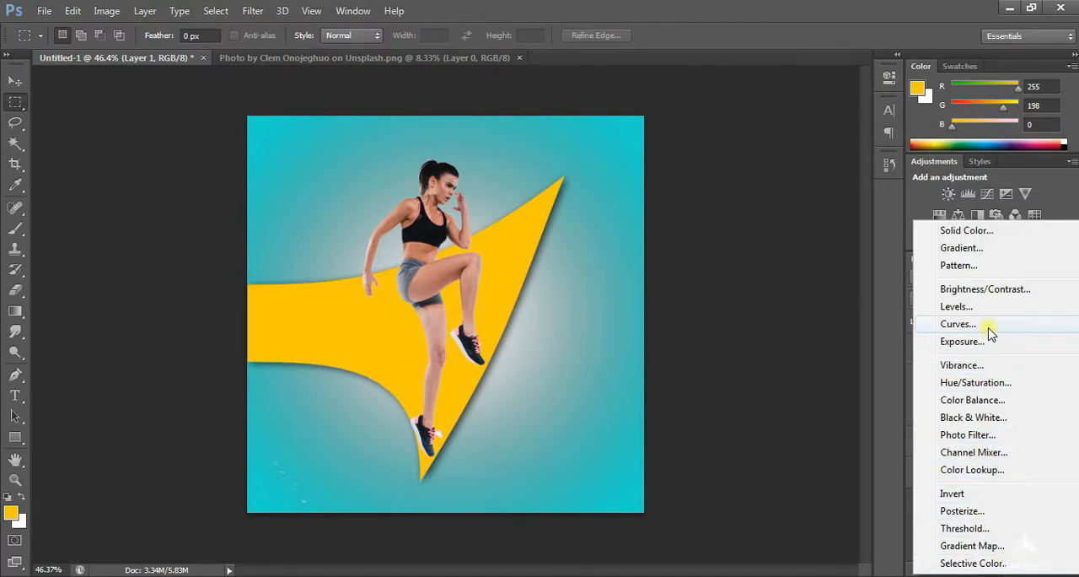
click(968, 434)
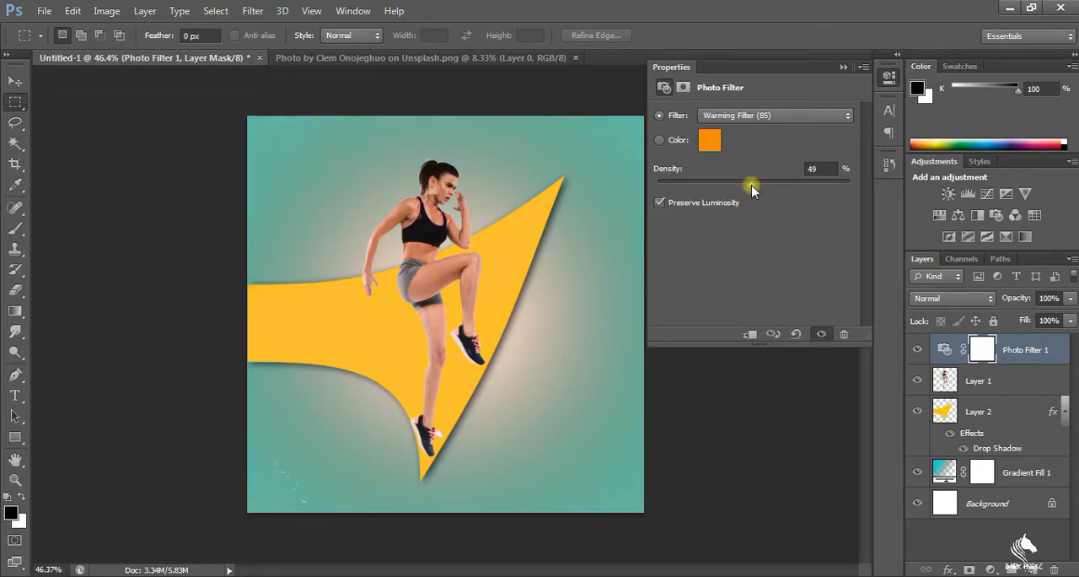
drag(755, 185, 759, 186)
click(843, 68)
Add a Brightness/Contrast adjustment clipped to the athlete layer, with brightness 38 and contrast about -35
click(988, 392)
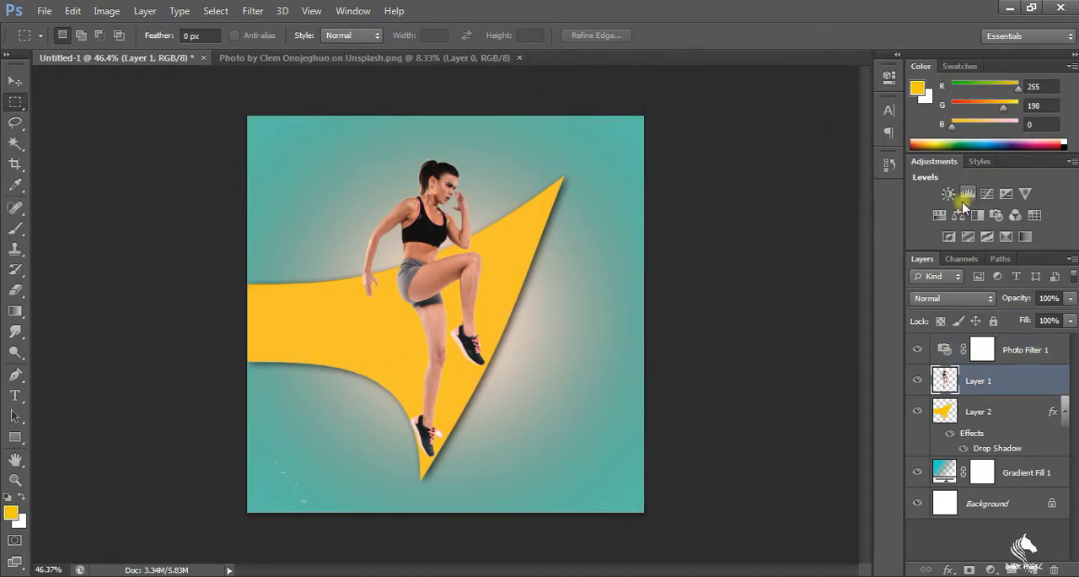
click(948, 193)
click(750, 334)
drag(754, 155, 778, 156)
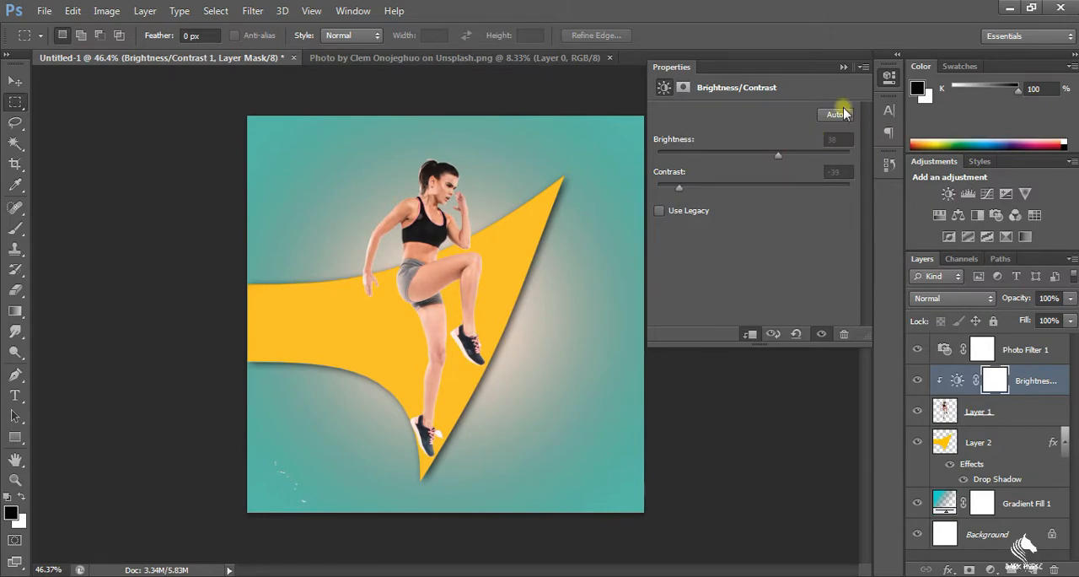
click(843, 66)
scroll(477, 396, up, 5)
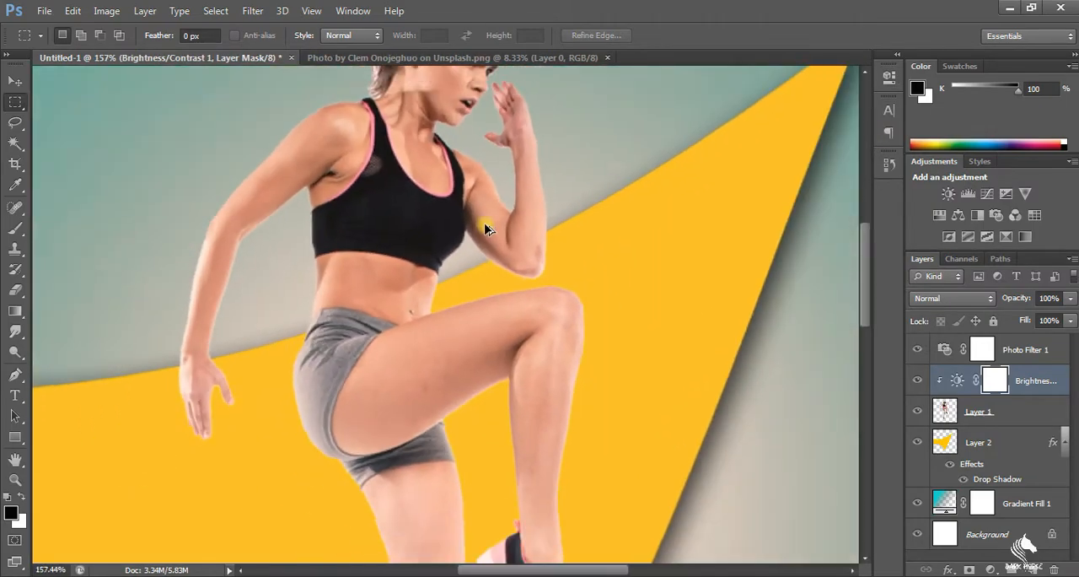
scroll(486, 229, down, 5)
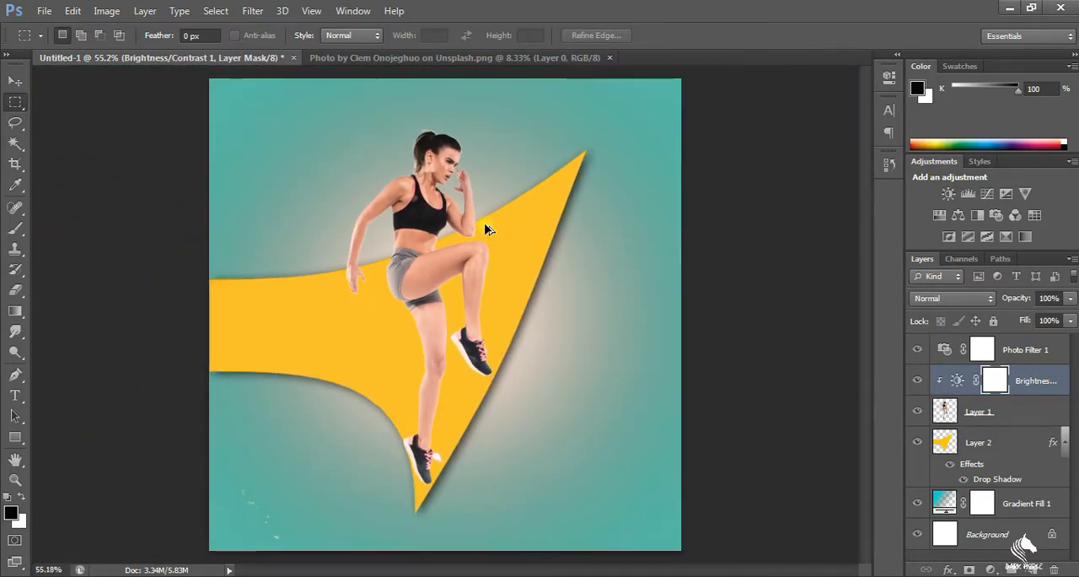
Warp the yellow shape so its upper tip curves up and inward to end beside and above the athlete's head
click(970, 449)
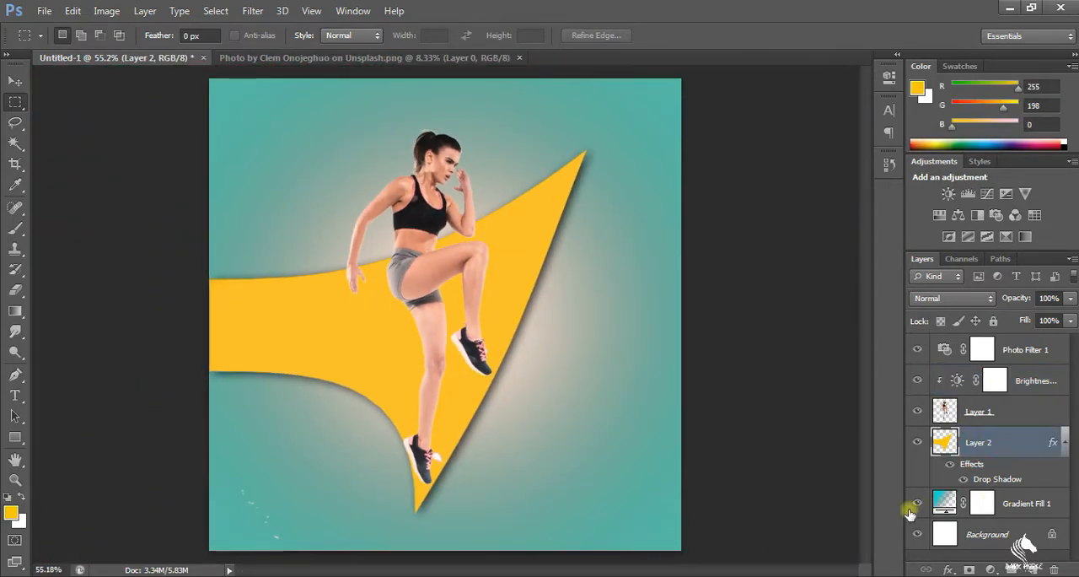
key(ctrl+t)
click(747, 35)
drag(587, 150, 564, 181)
drag(554, 197, 477, 107)
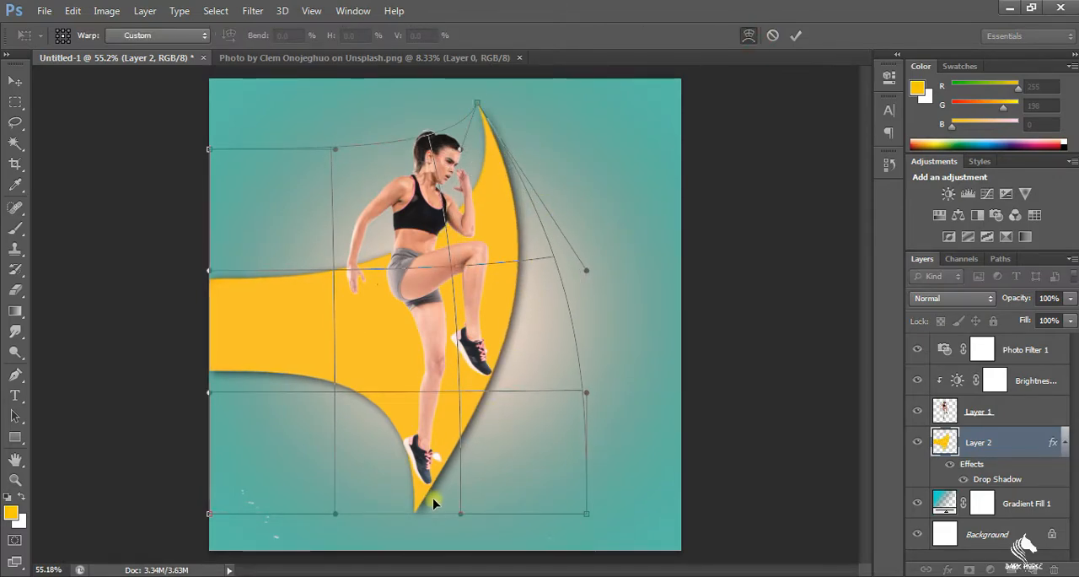
key(Return)
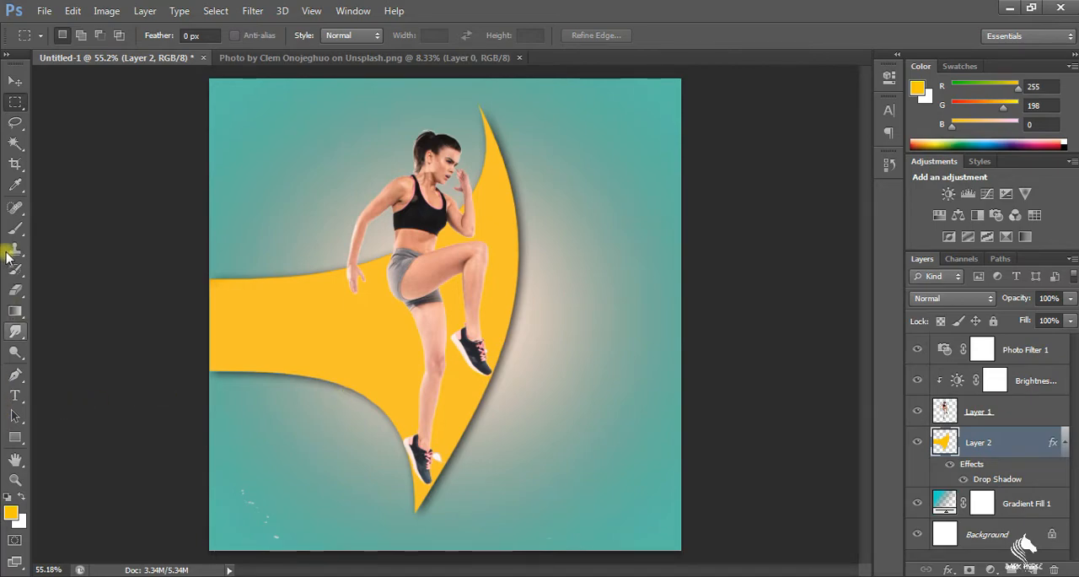
Paste the quote "The last three or four reps is what makes the muscle grow" at the poster's lower right, broken into four lines
click(15, 394)
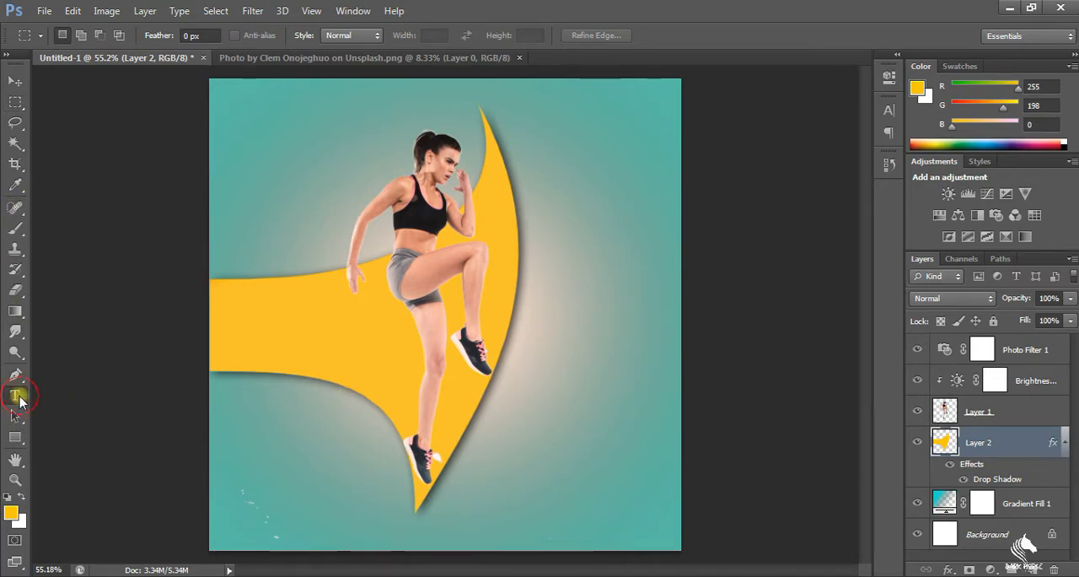
click(521, 424)
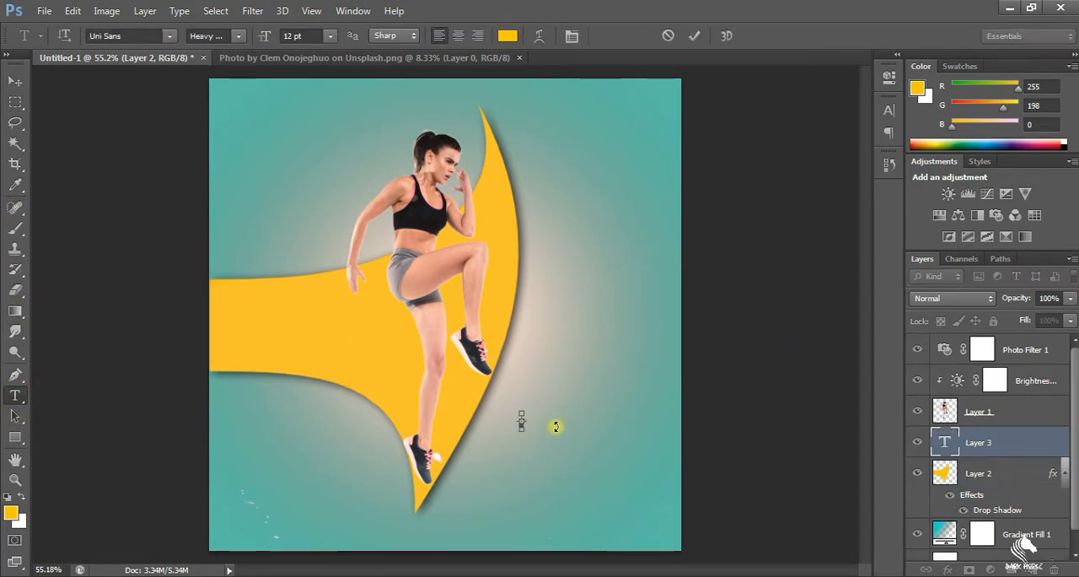
key(ctrl+v)
click(634, 422)
key(shift+Return)
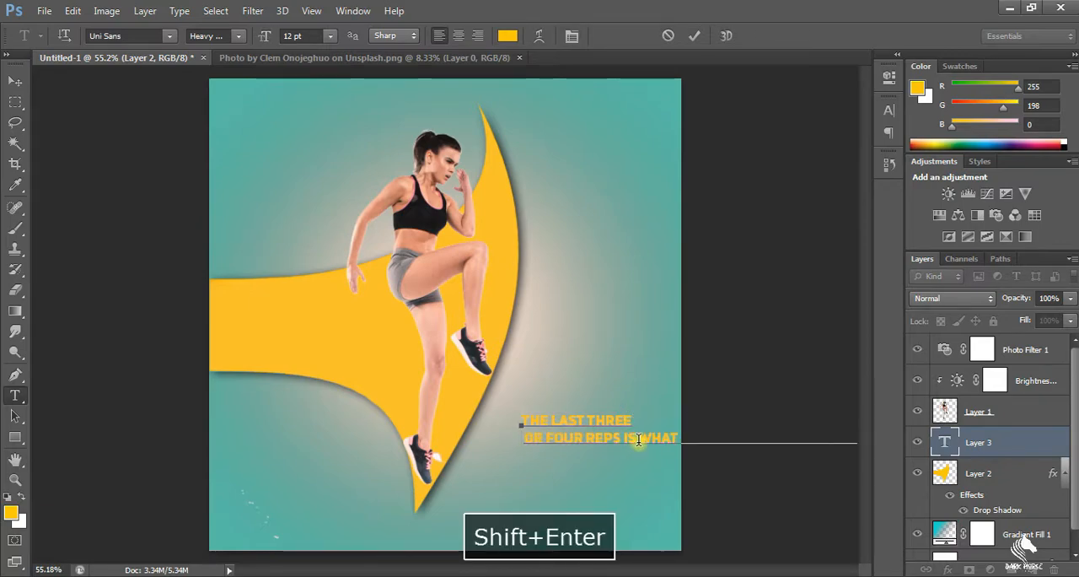
click(637, 440)
key(shift+Return)
click(610, 456)
key(shift+Return)
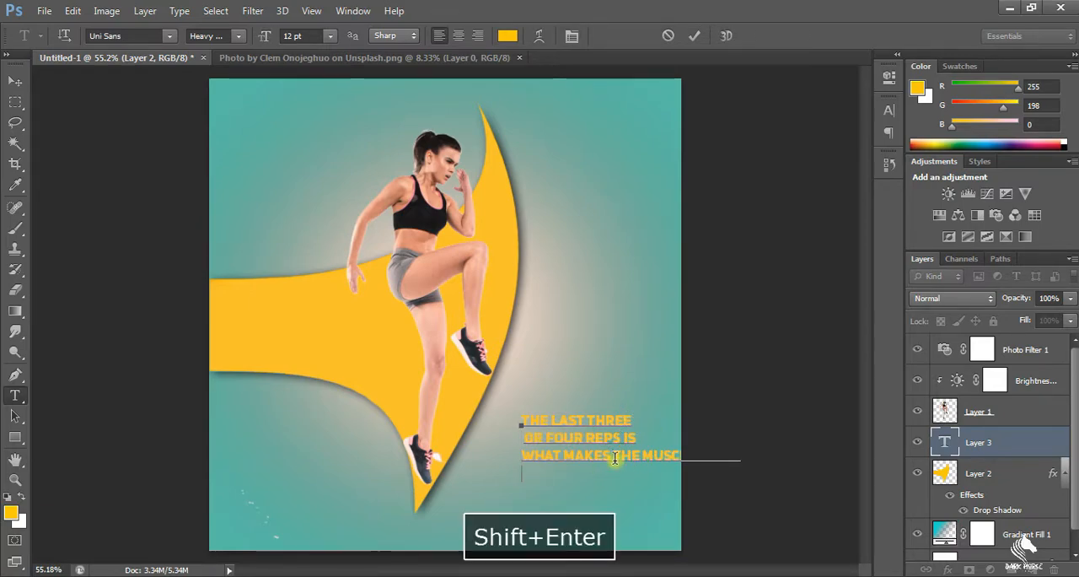
Enlarge the quote to 17.54 pt and fit it into the poster's lower-right corner
drag(647, 485, 669, 506)
drag(522, 414, 511, 406)
drag(669, 503, 674, 506)
drag(607, 525, 594, 544)
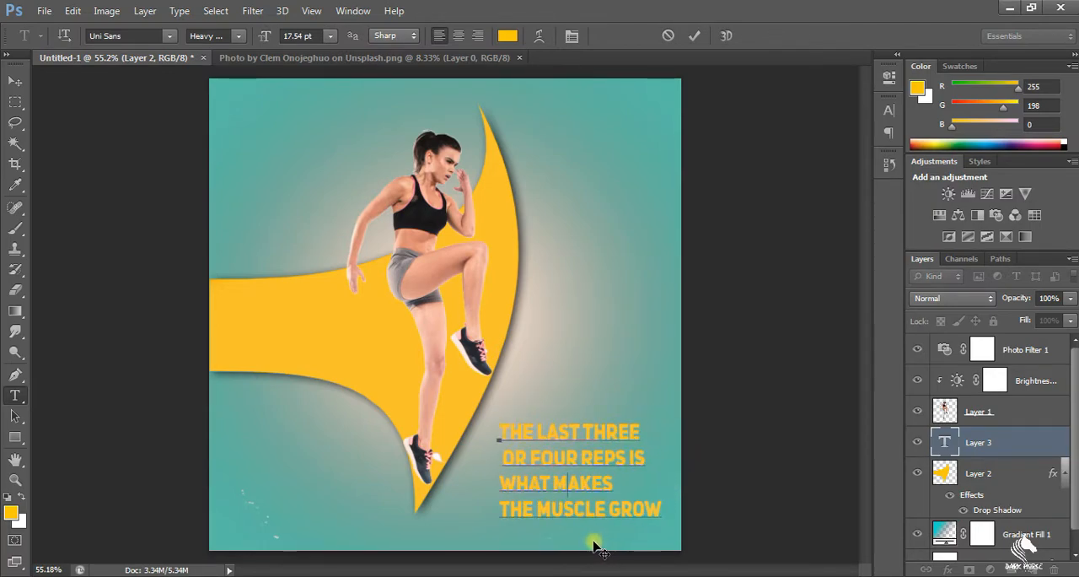
Recolour the whole quote white #ffffff after trying black and red
drag(573, 477, 665, 511)
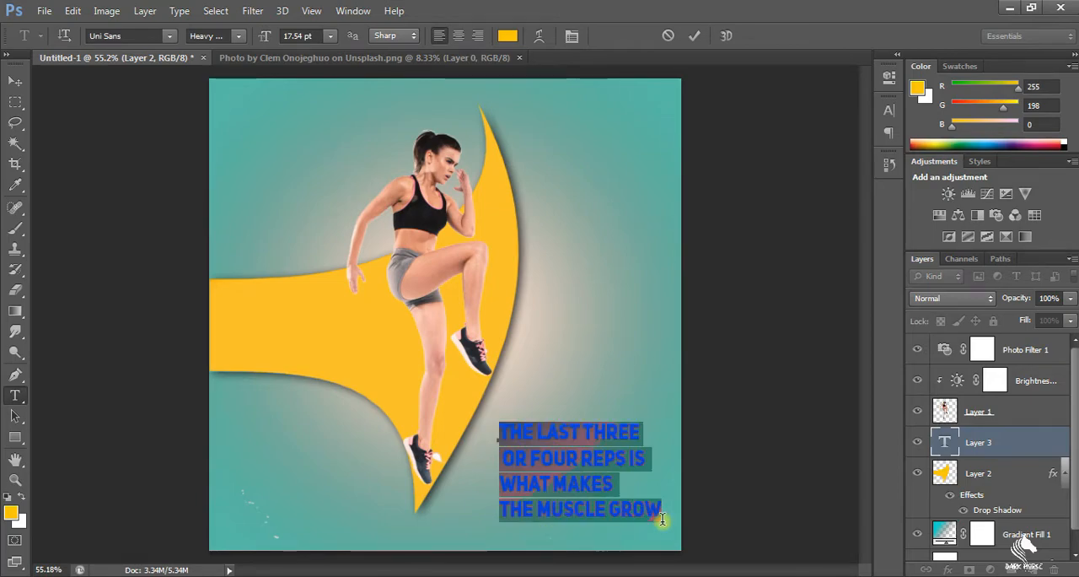
click(507, 35)
click(409, 337)
drag(409, 348, 410, 354)
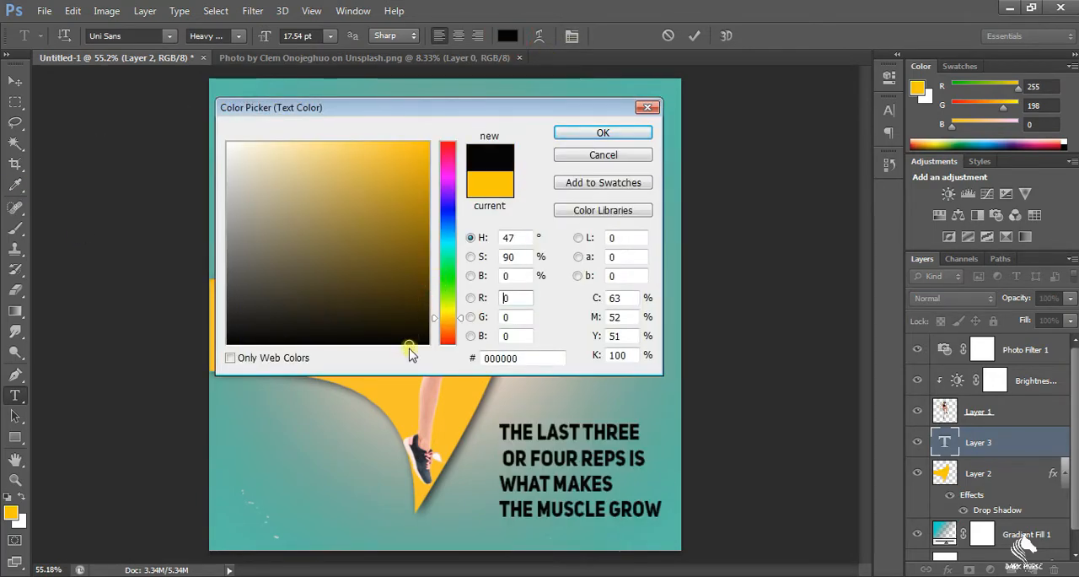
drag(248, 156, 209, 120)
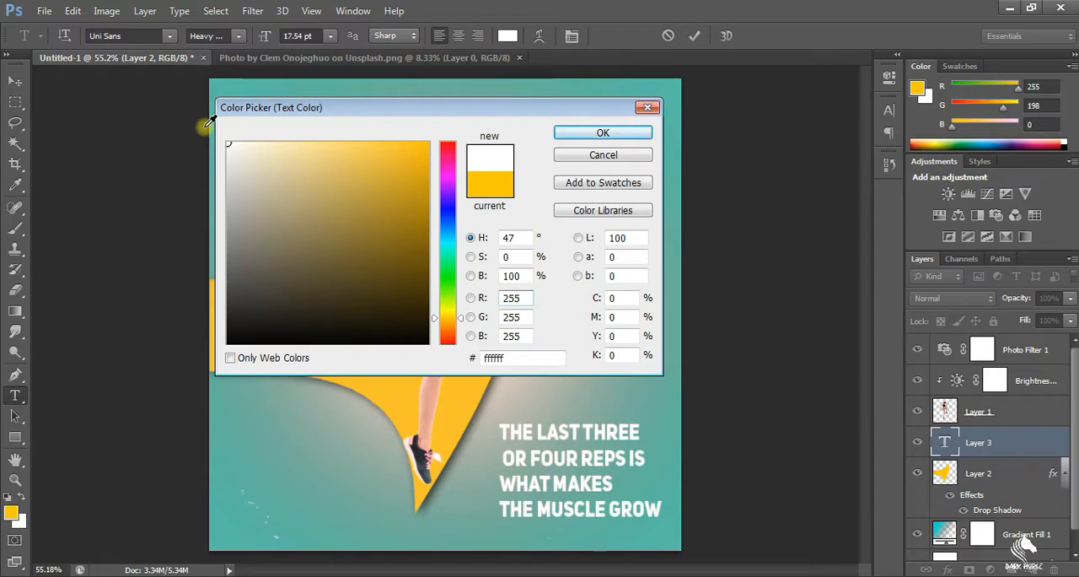
click(268, 153)
mouse_move(267, 154)
mouse_down()
mouse_move(245, 184)
mouse_move(421, 158)
mouse_up()
drag(452, 306, 447, 143)
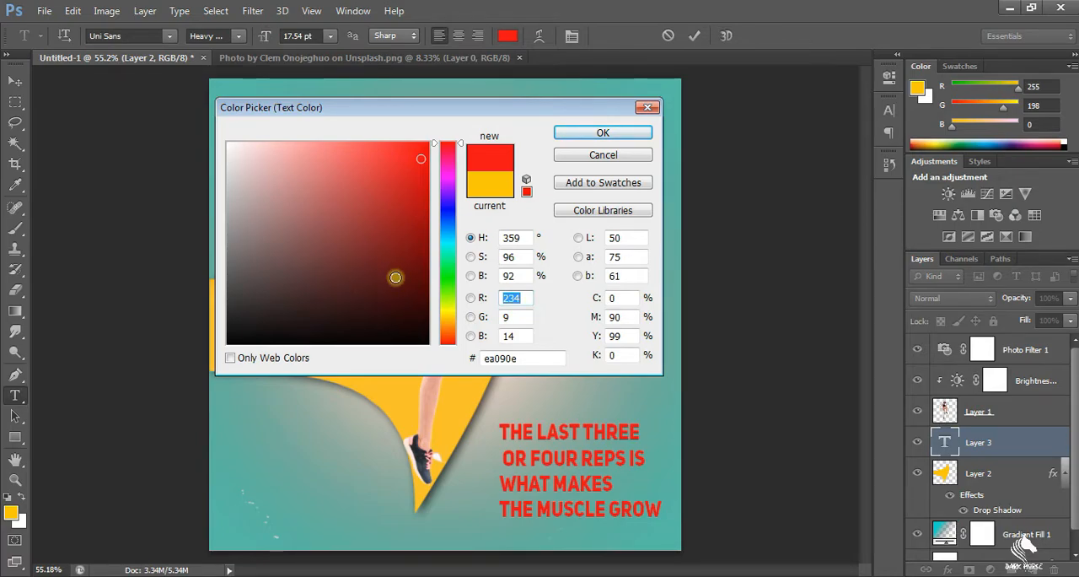
drag(297, 225, 228, 143)
click(571, 134)
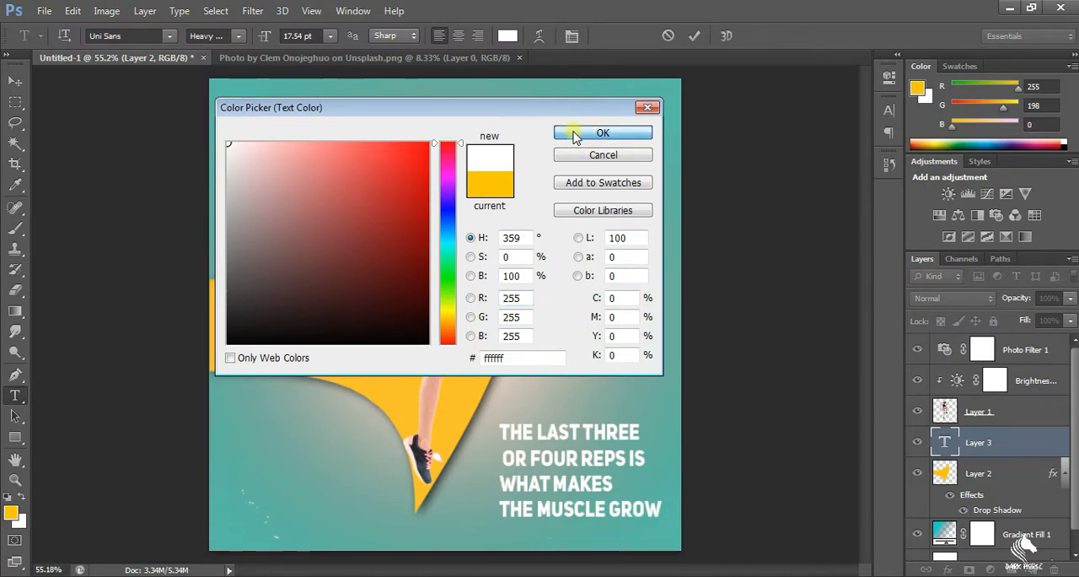
Rebreak the quote so its third line reads "is what makes", and finish the text edit
key(shift+Return)
click(499, 508)
key(BackSpace)
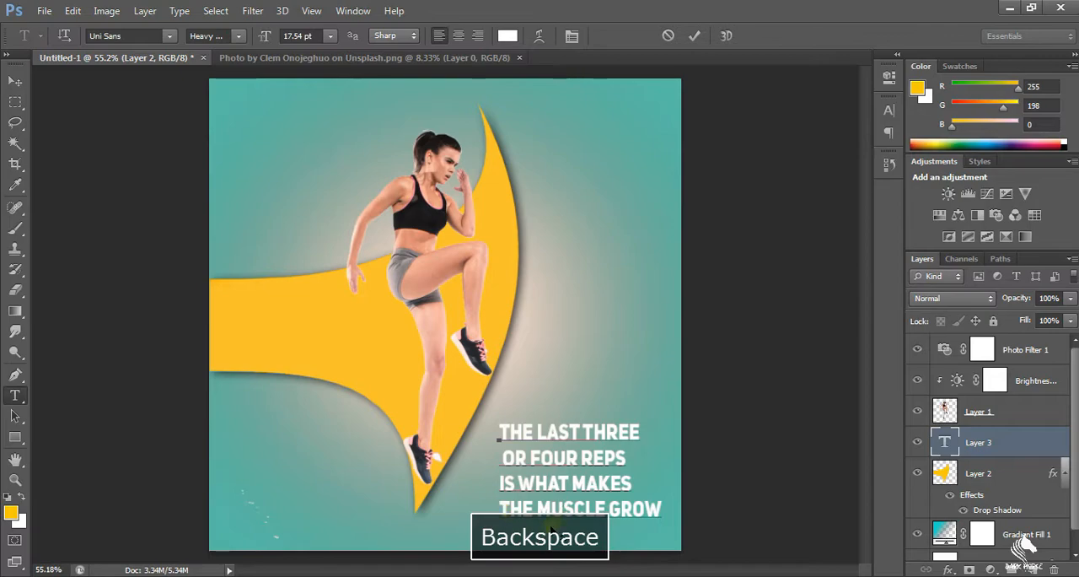
drag(633, 451, 650, 521)
key(ctrl+z)
drag(497, 431, 720, 540)
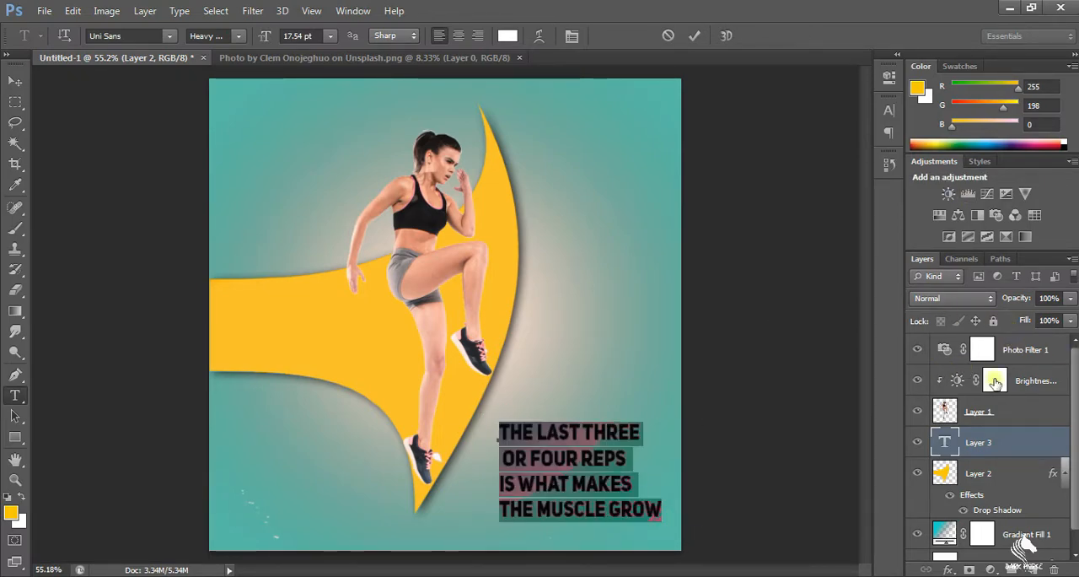
click(1013, 451)
Add a drop shadow to the motivational quote, increasing the shadow's size and distance
double_click(1008, 451)
click(1004, 456)
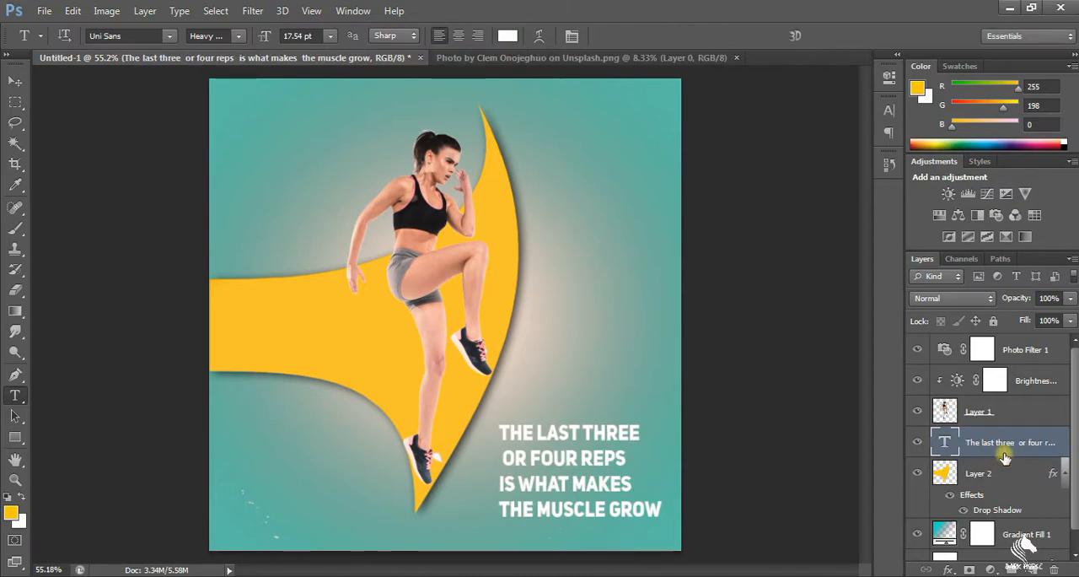
double_click(1004, 456)
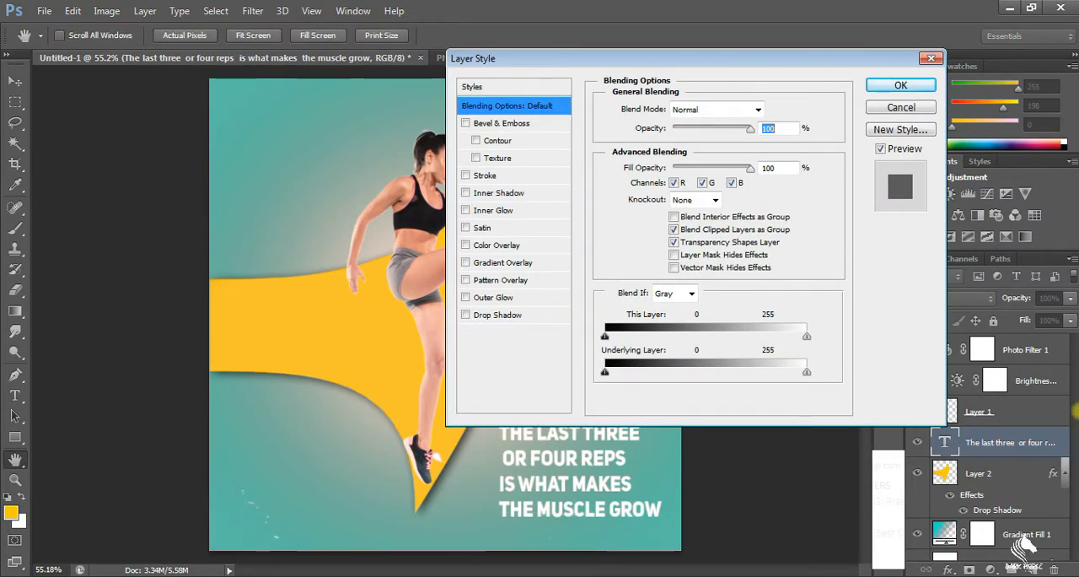
click(478, 316)
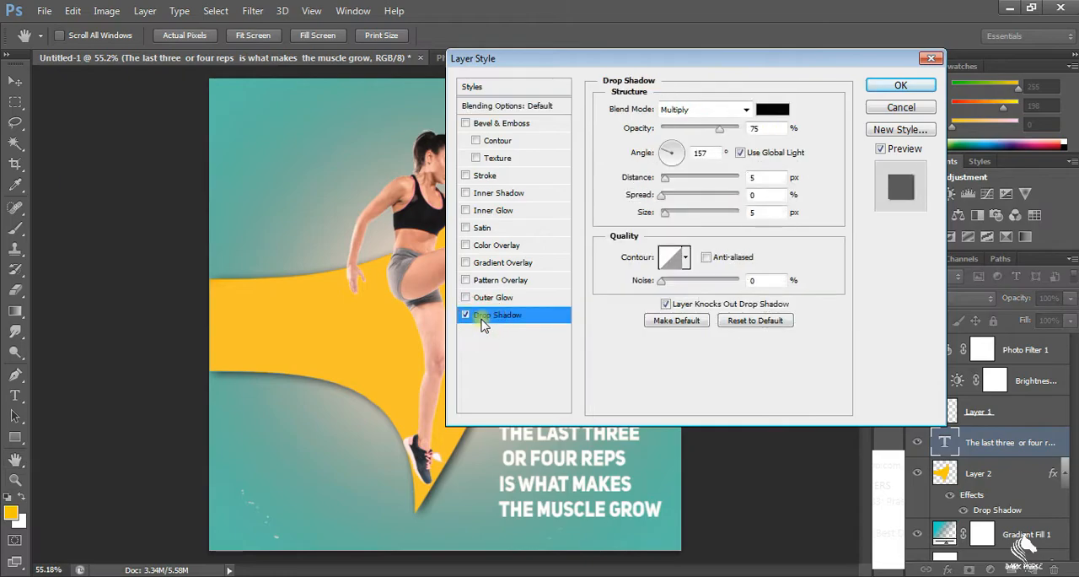
mouse_move(666, 212)
mouse_down()
mouse_move(670, 195)
mouse_move(678, 202)
mouse_up()
drag(680, 57, 846, 12)
drag(831, 137, 846, 157)
drag(897, 21, 805, 40)
click(953, 61)
Add the white text "FITNESS" at 12 pt in the open area near the poster's upper right
scroll(542, 448, up, 11)
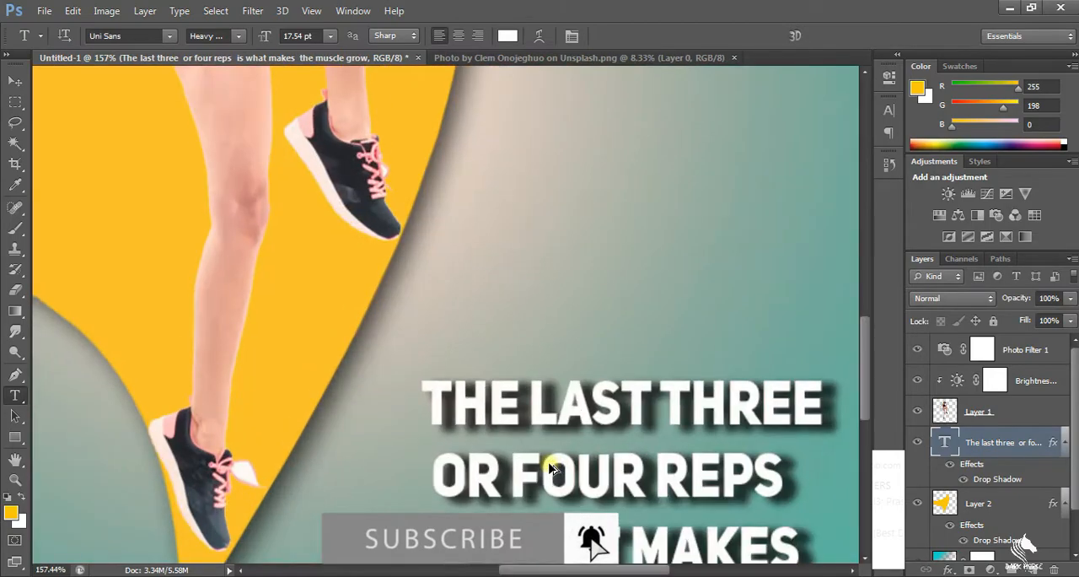
scroll(548, 468, down, 4)
scroll(441, 422, up, 6)
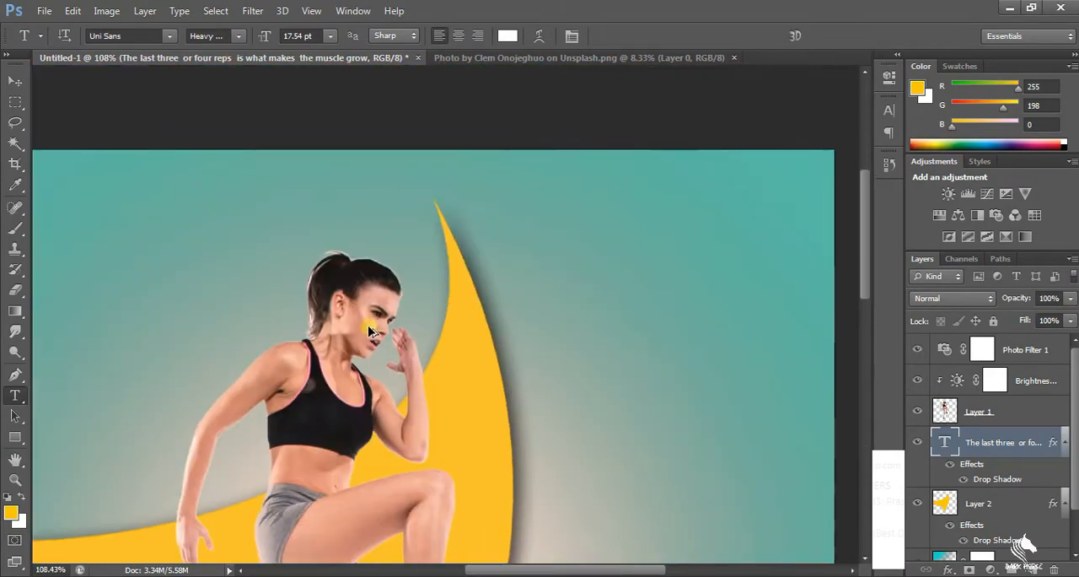
scroll(369, 330, down, 7)
click(15, 394)
click(563, 139)
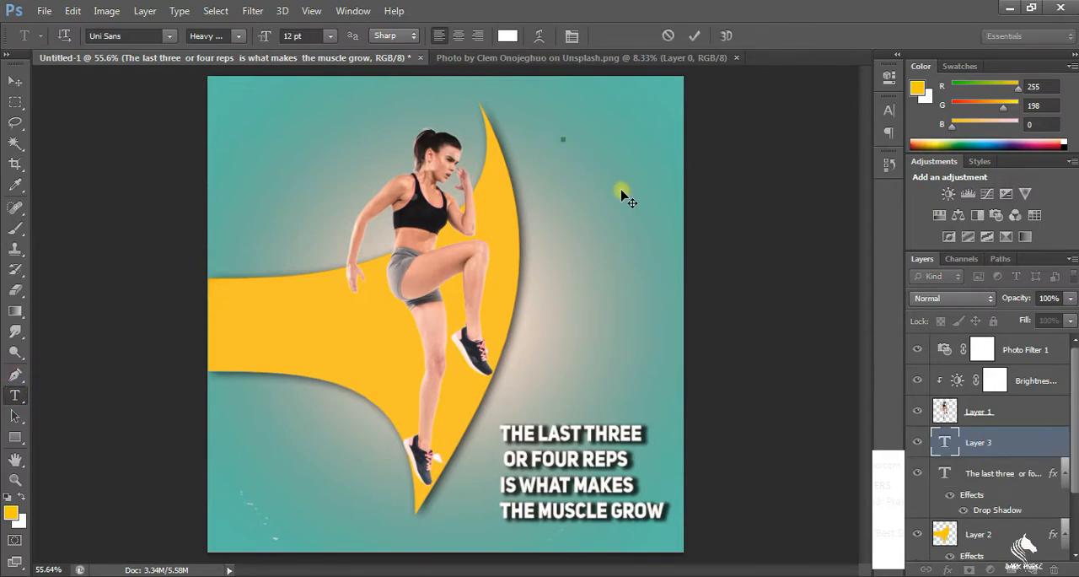
text(FITNESS)
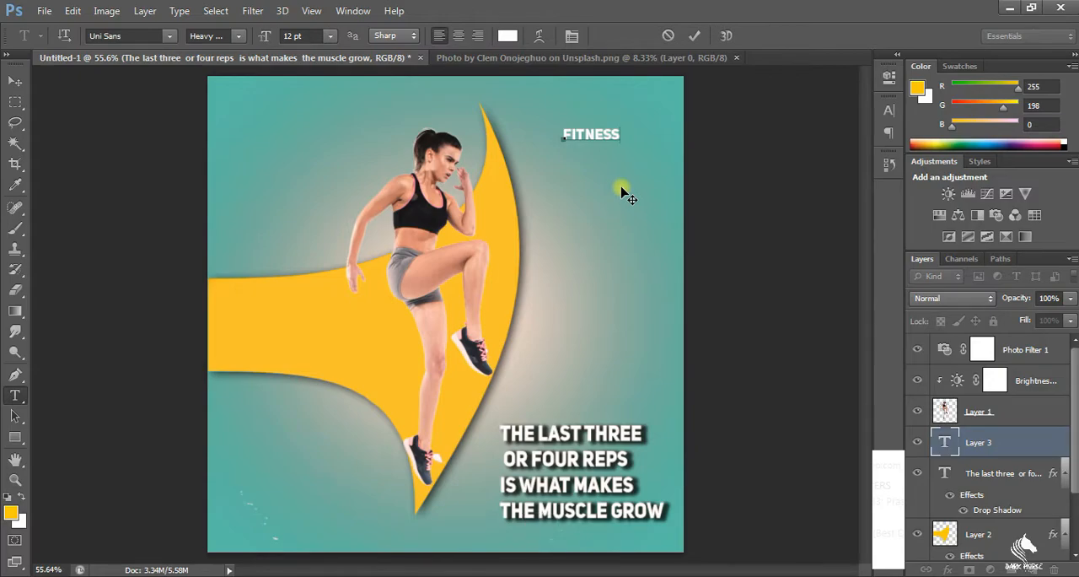
Enlarge the FITNESS text to 29 pt and place it in the poster's upper-left corner
key(ctrl+a)
click(261, 37)
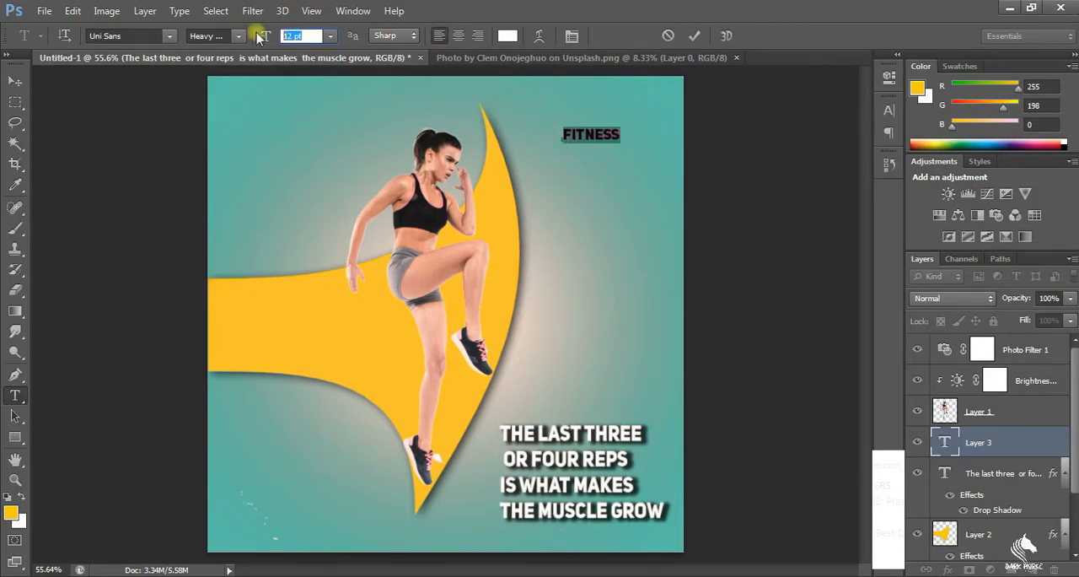
mouse_move(301, 38)
mouse_down()
mouse_move(340, 40)
mouse_move(316, 41)
mouse_up()
drag(644, 197, 299, 182)
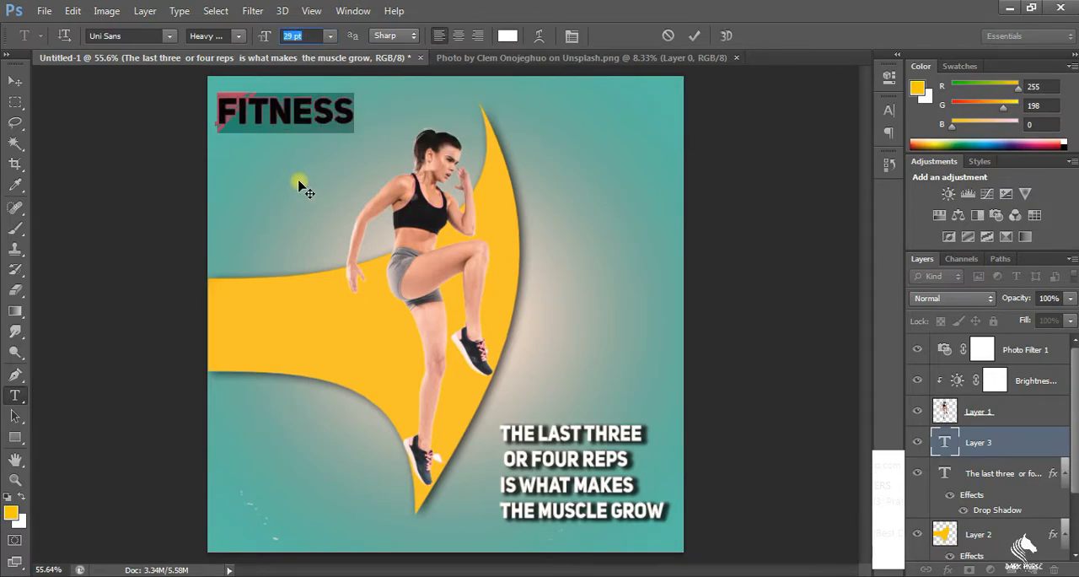
click(317, 145)
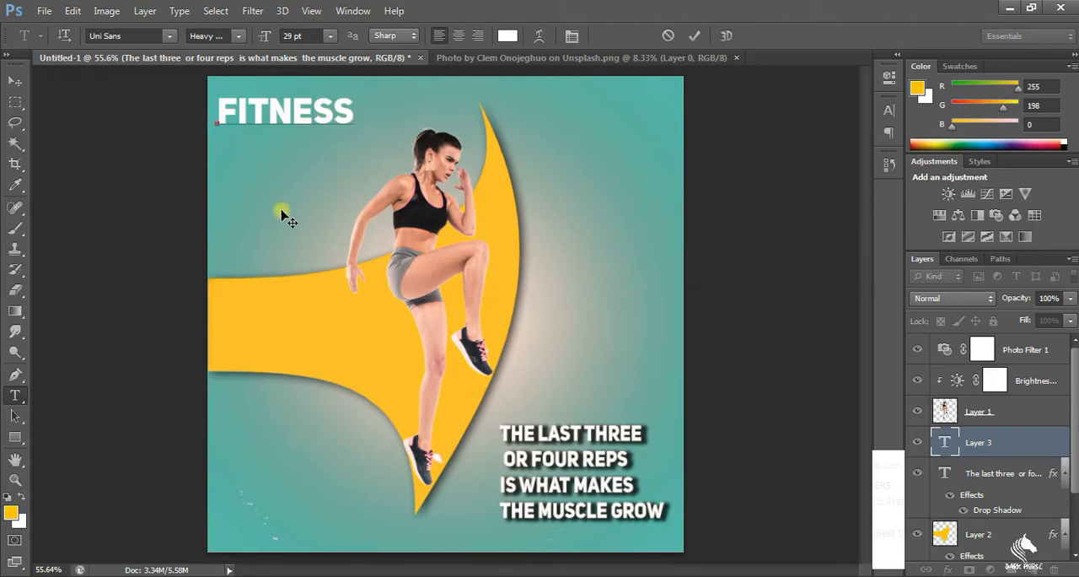
click(14, 102)
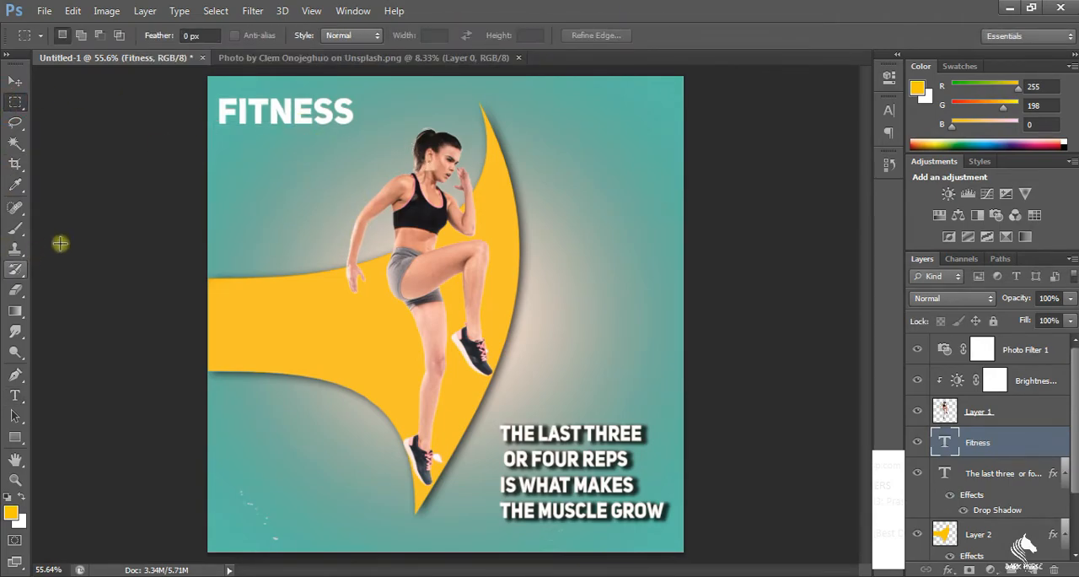
Add the lowercase word "club" in 12 pt Myriad Pro below FITNESS, replacing the all-caps Uni Sans attempt
click(15, 396)
click(296, 154)
text(Club)
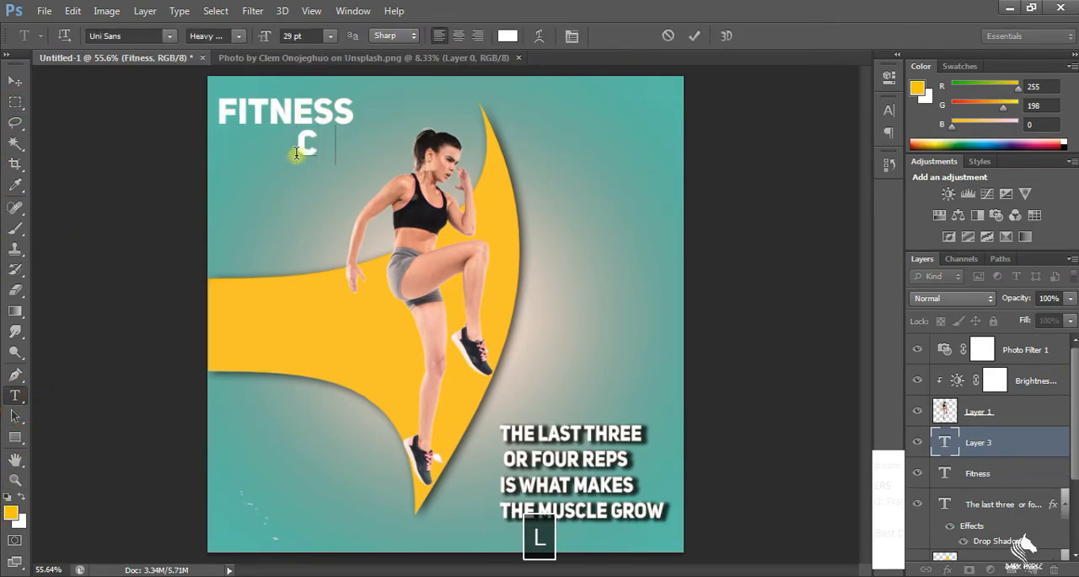
drag(379, 143, 293, 136)
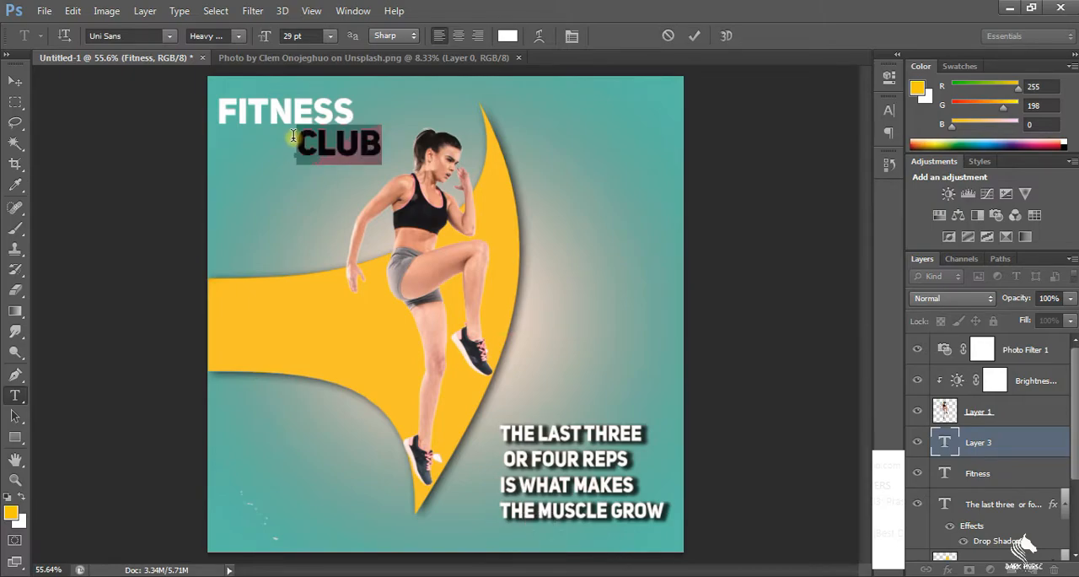
text(CLUB)
drag(381, 142, 302, 137)
key(BackSpace)
key(ctrl+t)
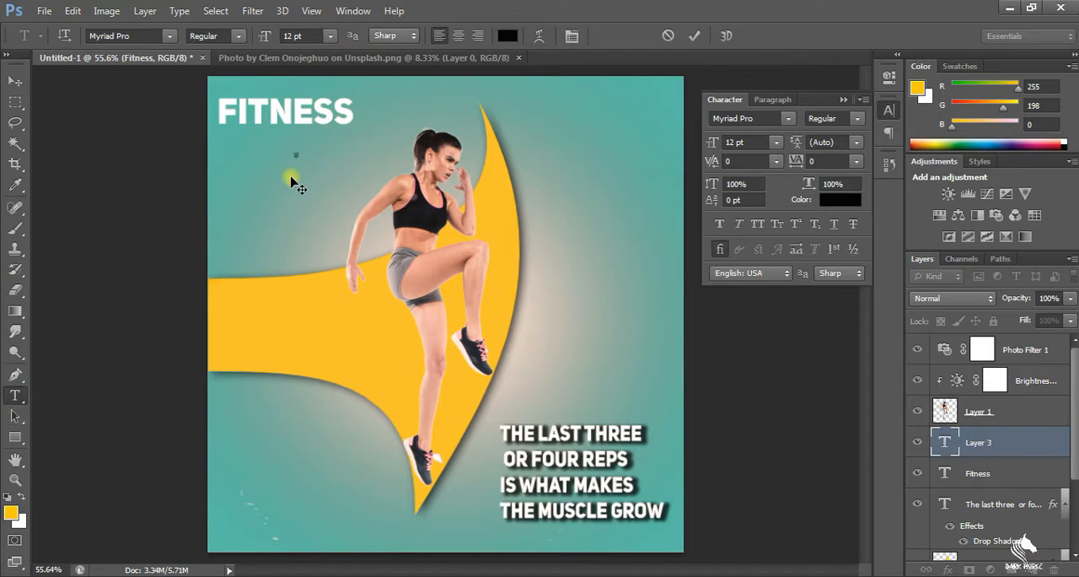
text(CLUB)
key(BackSpace)
text(L)
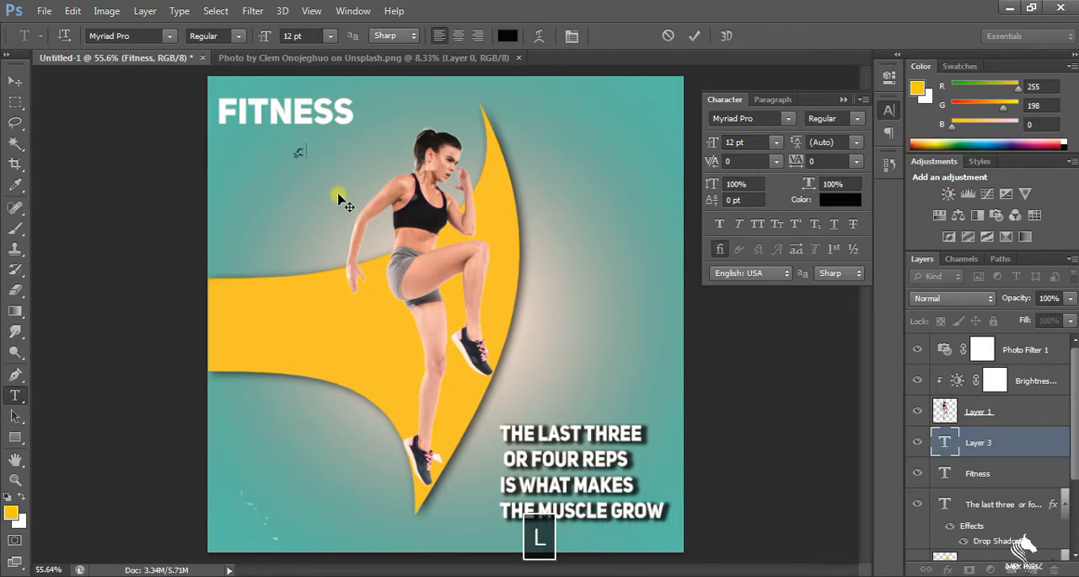
text(b)
Recolour the word "club" white and set its size to 35 pt
drag(322, 148, 288, 148)
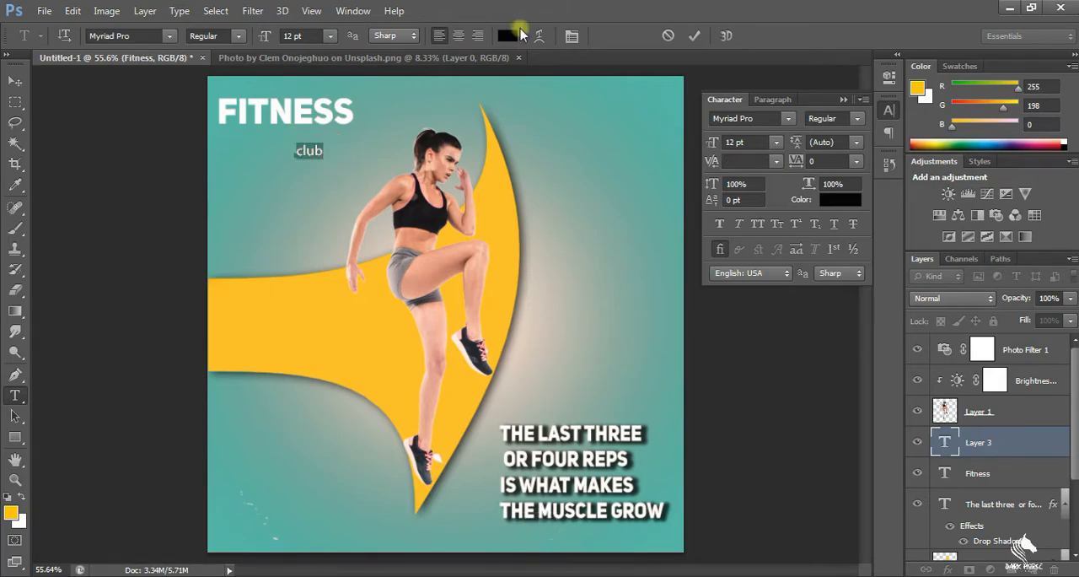
click(516, 33)
drag(264, 221, 211, 109)
click(603, 134)
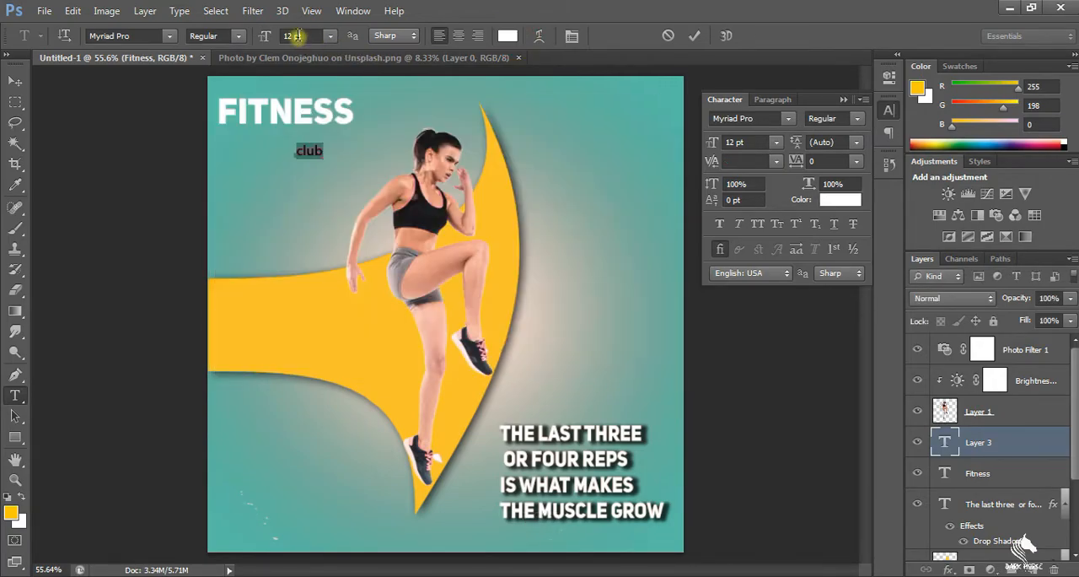
drag(294, 40, 312, 46)
Try other fonts on the word "club", including Utsaah and Rage Italic
click(169, 35)
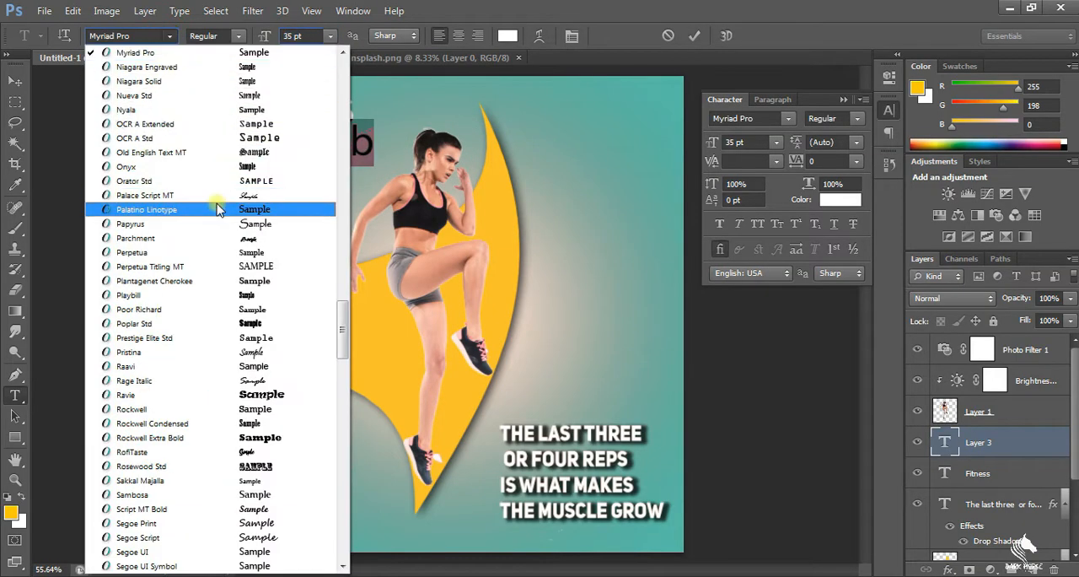
scroll(196, 303, down, 2)
scroll(194, 324, down, 12)
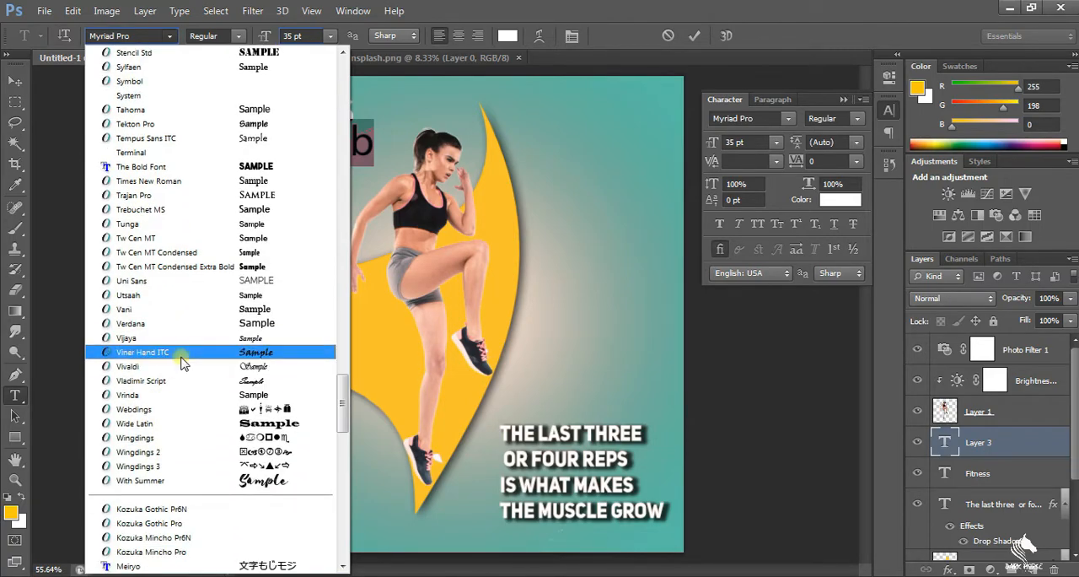
click(182, 353)
click(170, 40)
scroll(193, 173, up, 3)
click(177, 216)
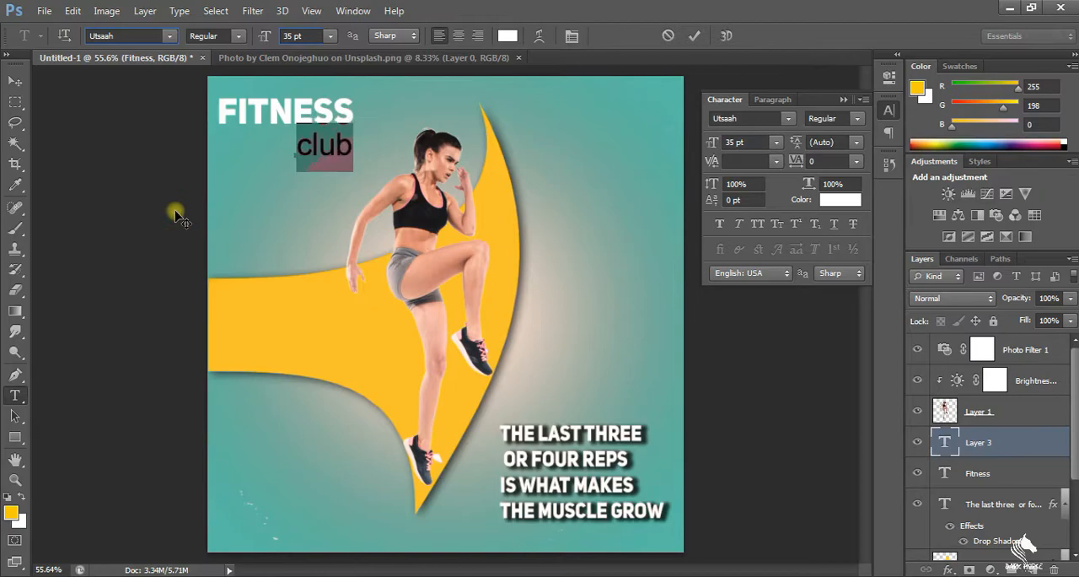
click(166, 40)
scroll(149, 145, up, 5)
click(178, 48)
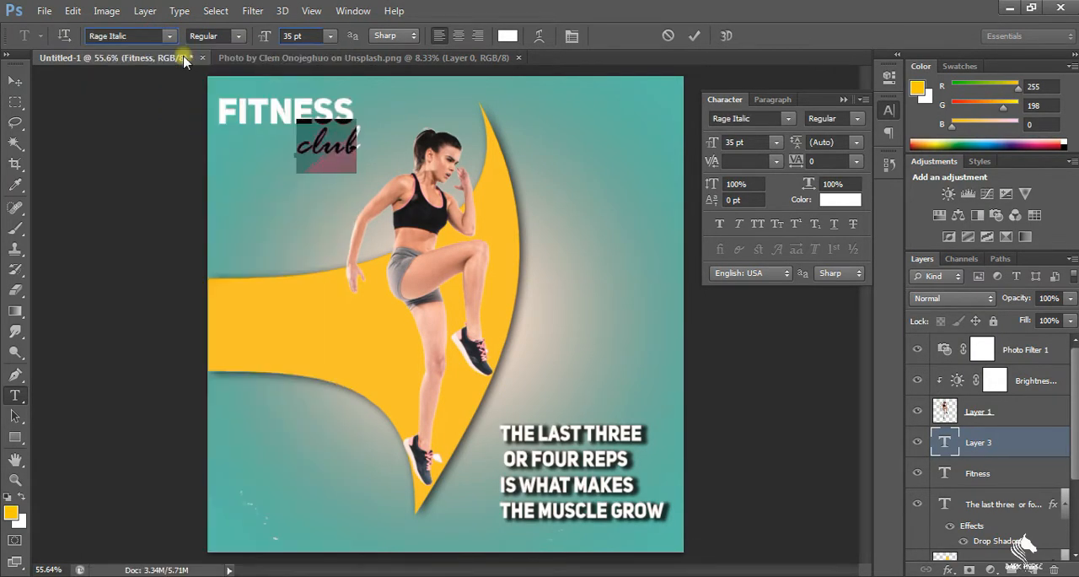
Set the word "club" in Harlow Solid Italic and move it up so it tucks under the end of FITNESS
click(167, 40)
scroll(139, 101, up, 5)
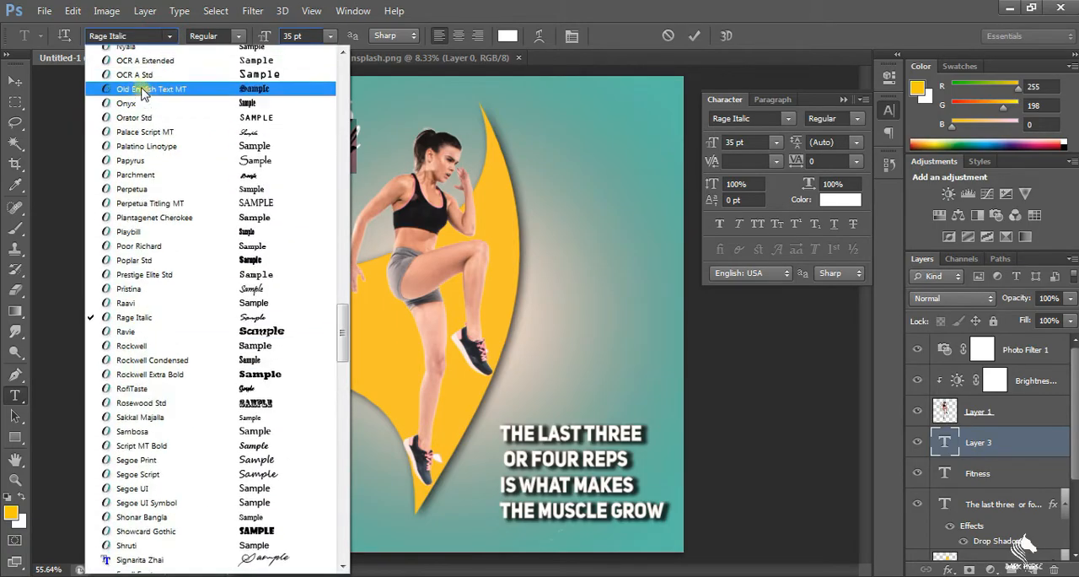
scroll(143, 106, up, 10)
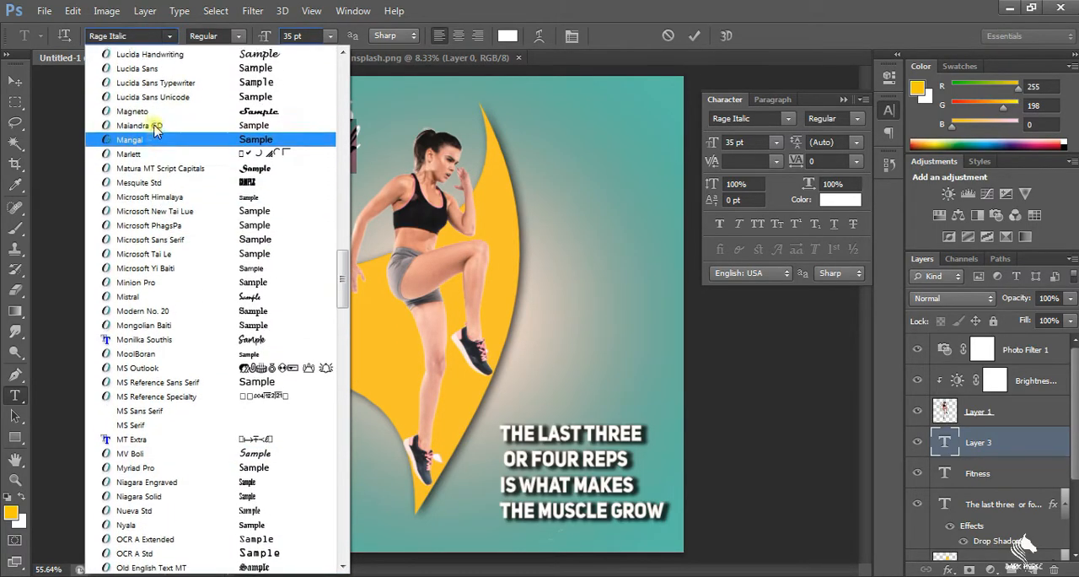
scroll(145, 212, up, 6)
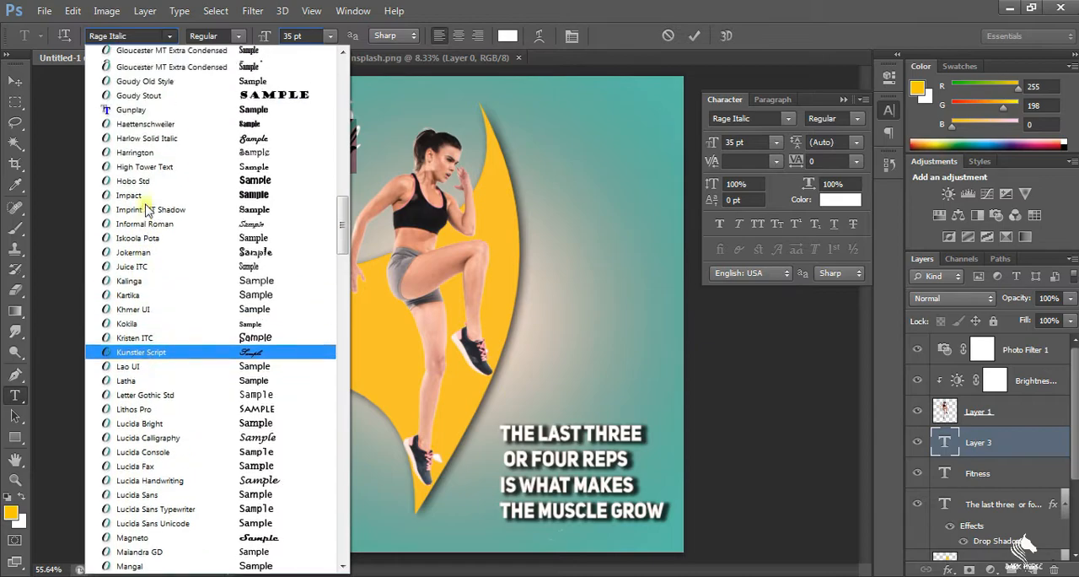
click(146, 214)
click(343, 159)
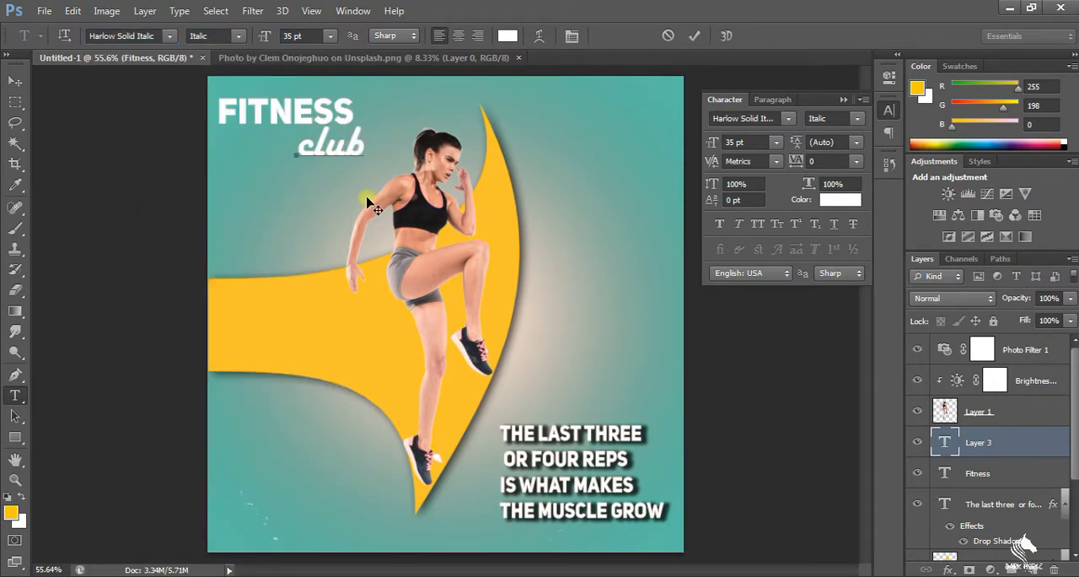
drag(364, 181, 393, 168)
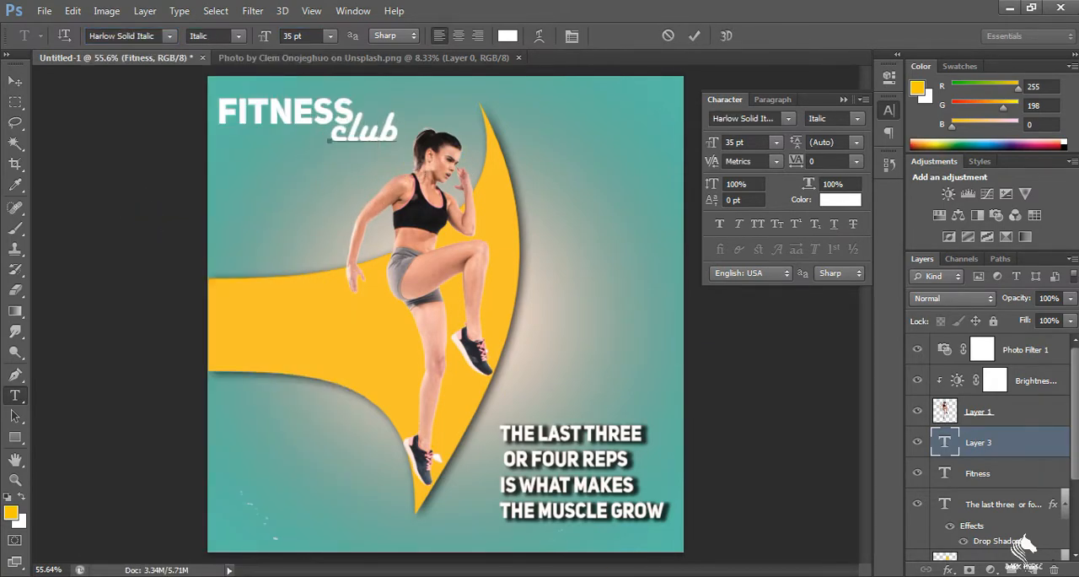
click(634, 441)
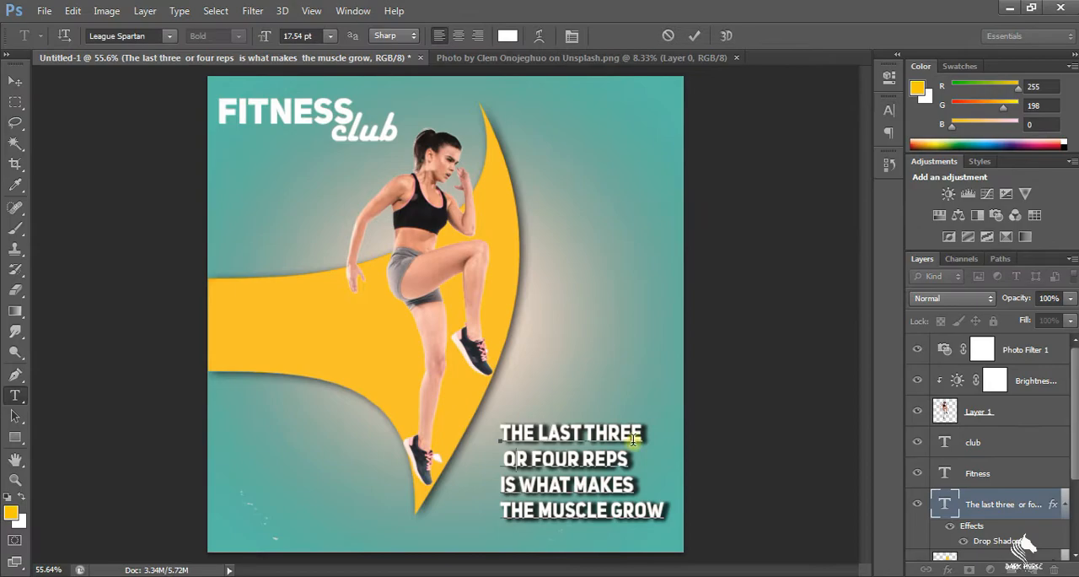
Check which font the motivational quote uses and leave its text edit
click(550, 456)
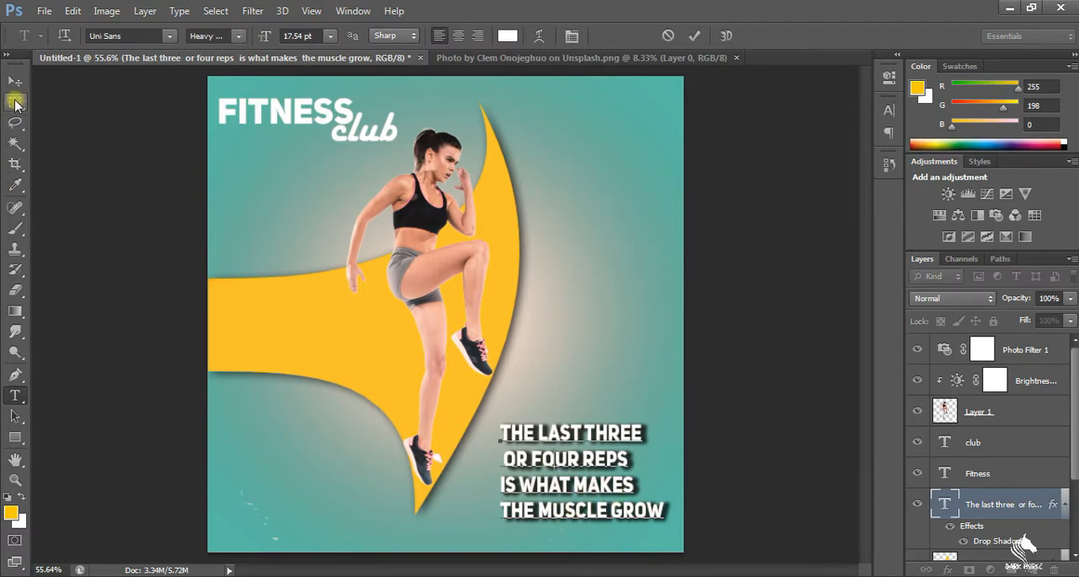
click(15, 102)
click(15, 396)
click(499, 432)
key(ctrl+a)
click(166, 40)
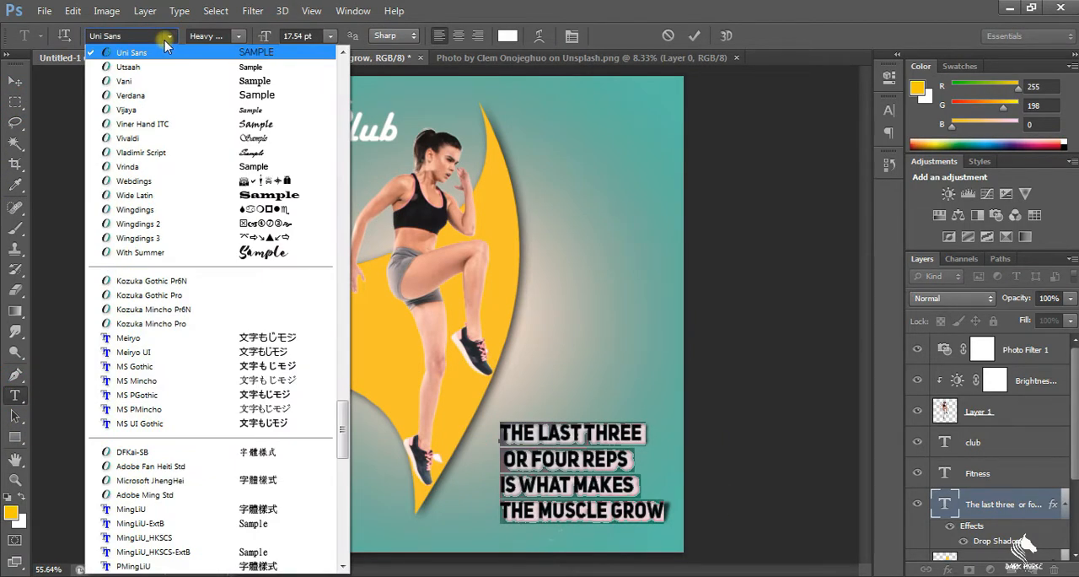
click(714, 5)
click(571, 431)
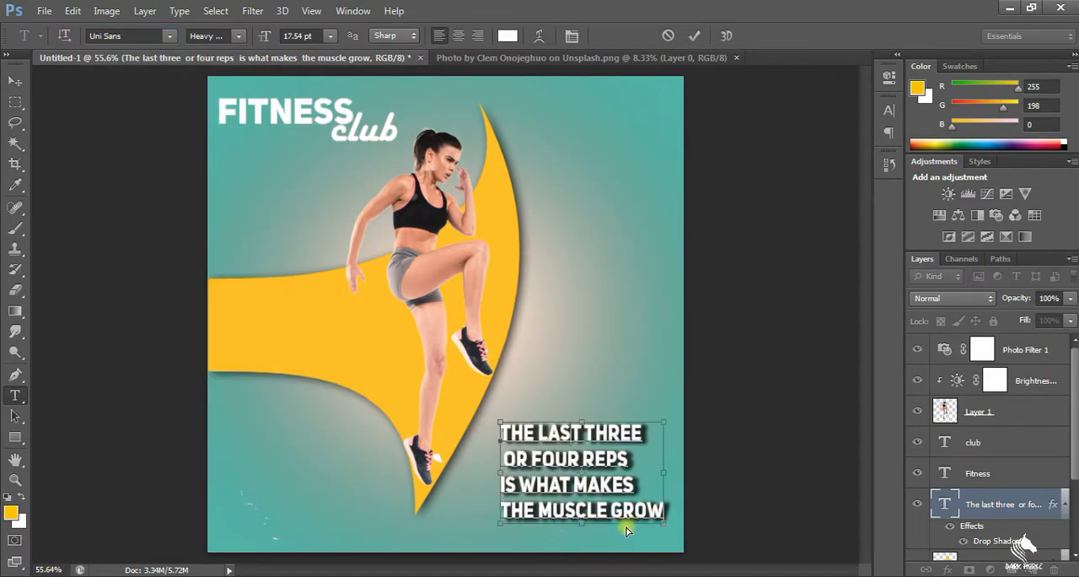
scroll(627, 526, up, 3)
click(16, 102)
scroll(616, 521, down, 3)
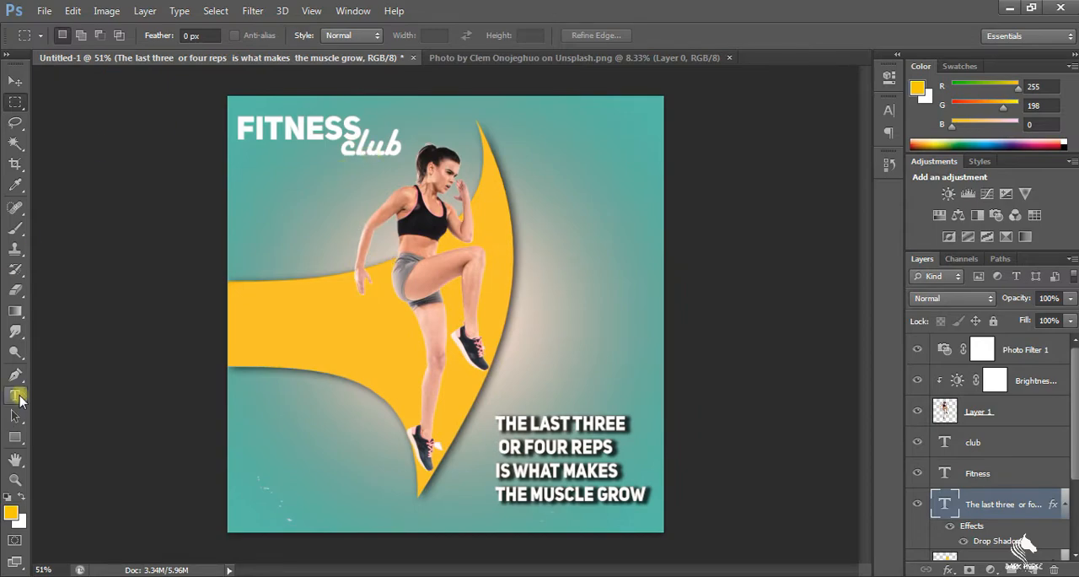
Try the League Spartan font on the word "club" and undo the font change
click(17, 396)
double_click(408, 148)
click(114, 35)
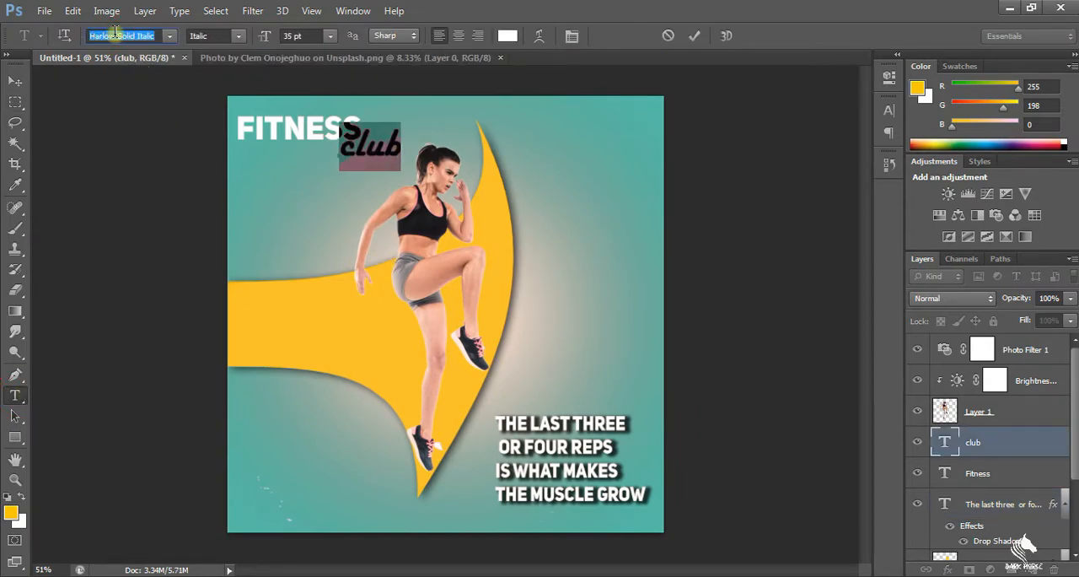
text(league Spartan)
key(Return)
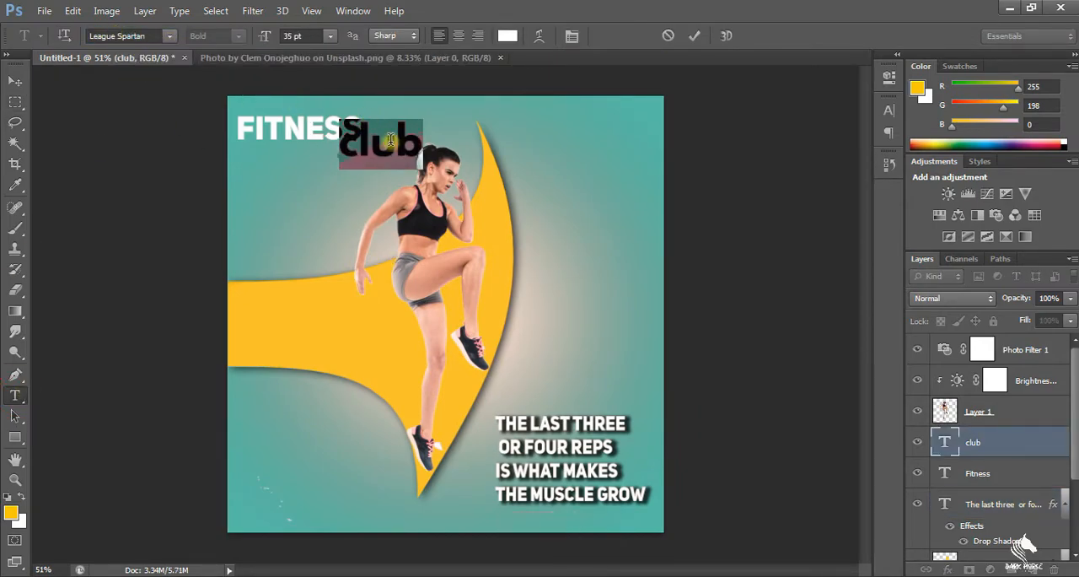
key(ctrl+z)
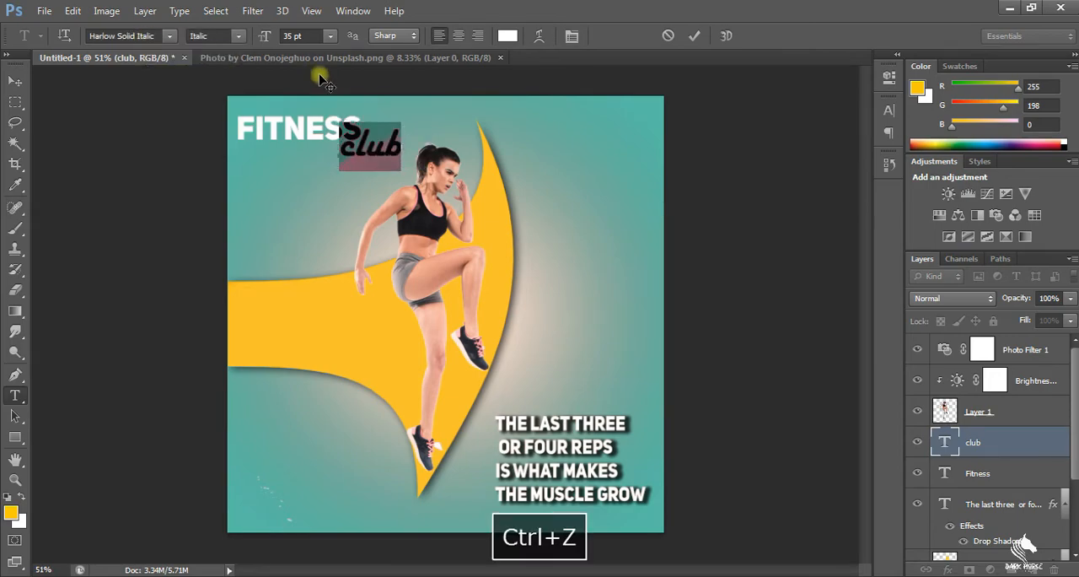
click(16, 102)
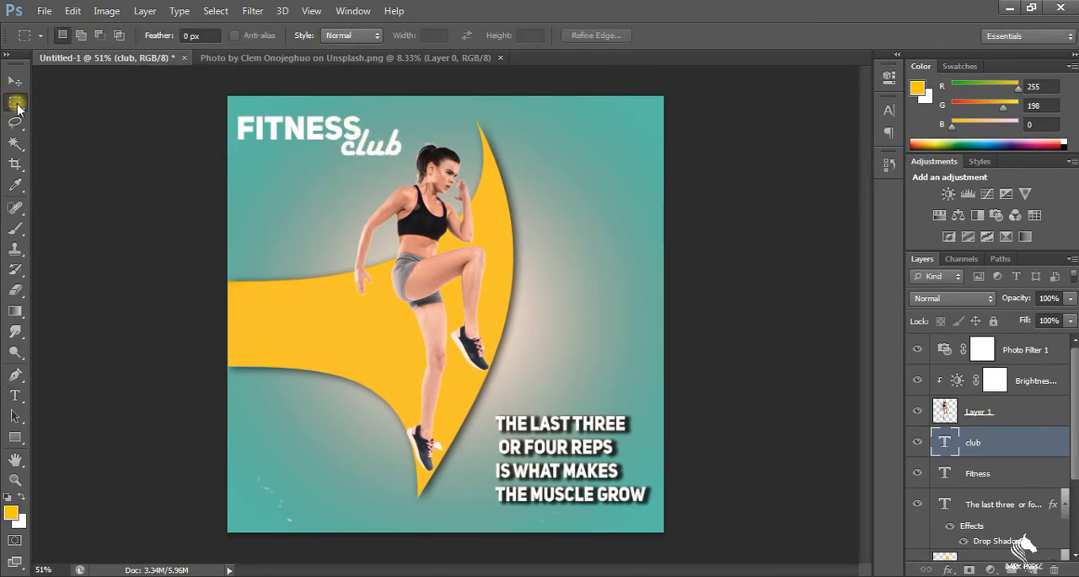
key(e)
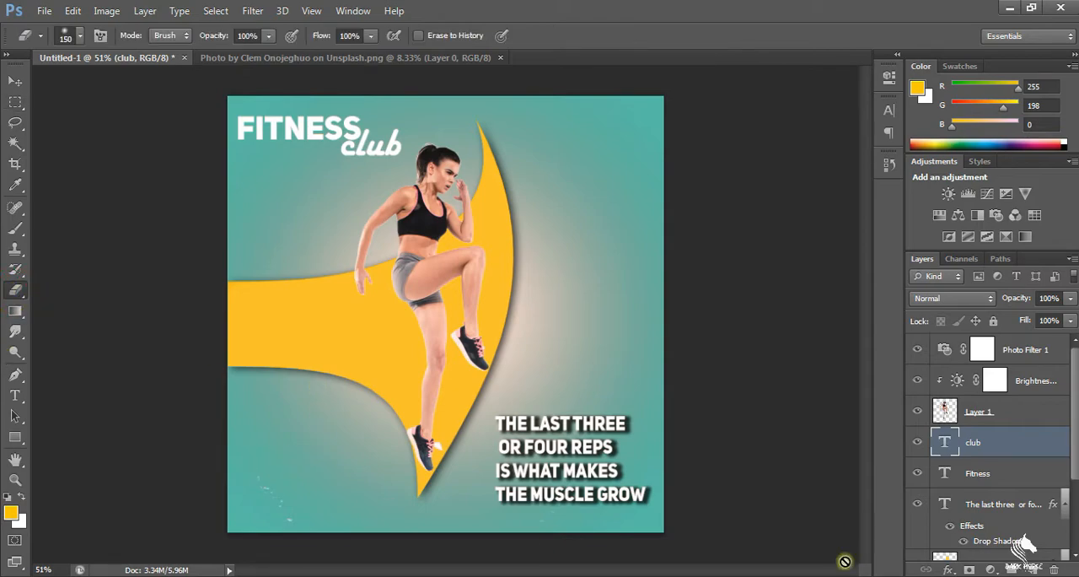
scroll(1004, 452, down, 4)
scroll(974, 414, up, 3)
click(982, 360)
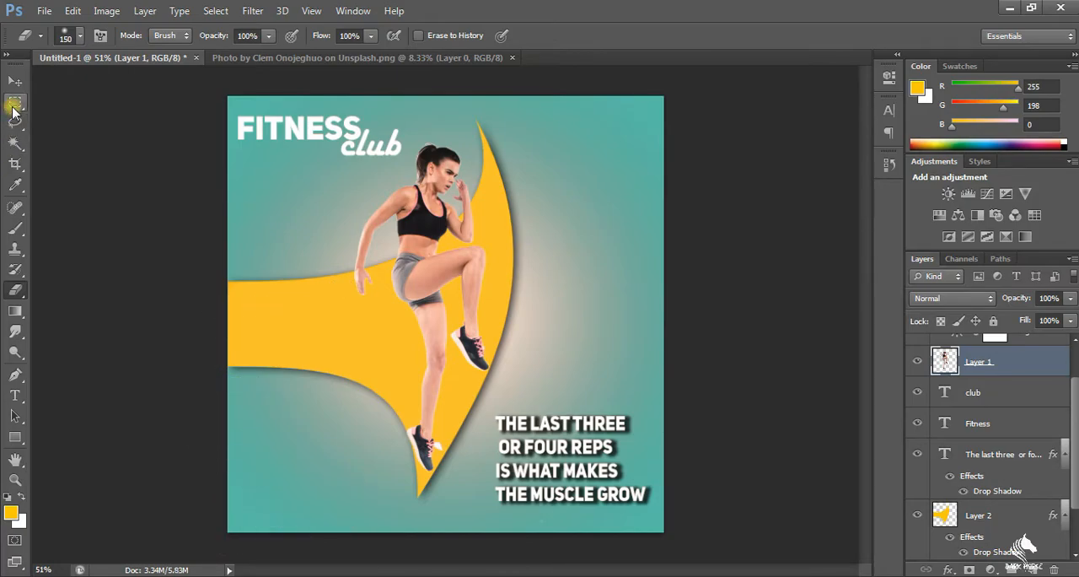
click(15, 102)
scroll(517, 180, up, 5)
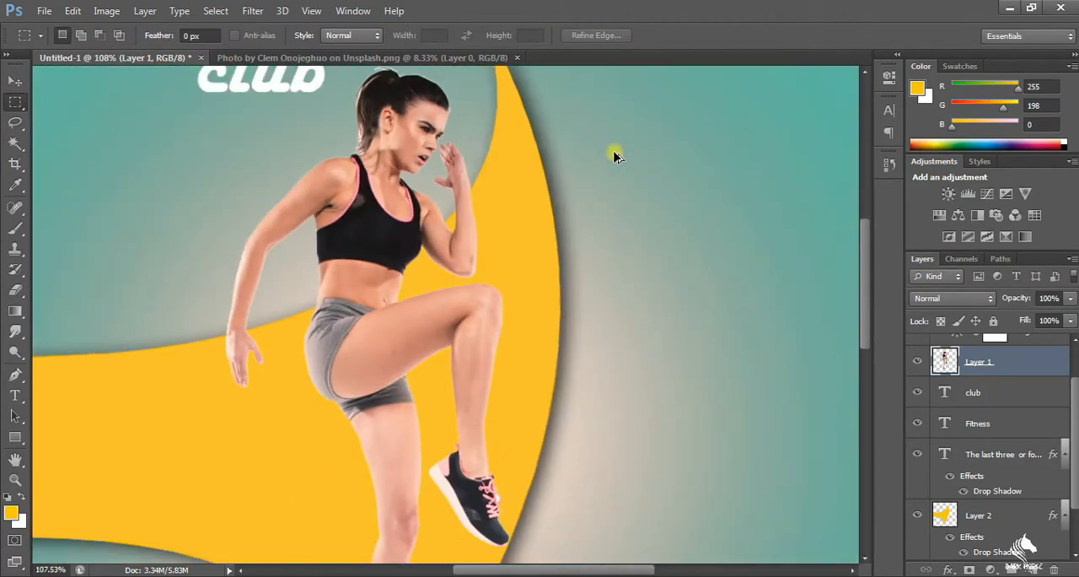
scroll(614, 156, down, 5)
scroll(928, 430, down, 2)
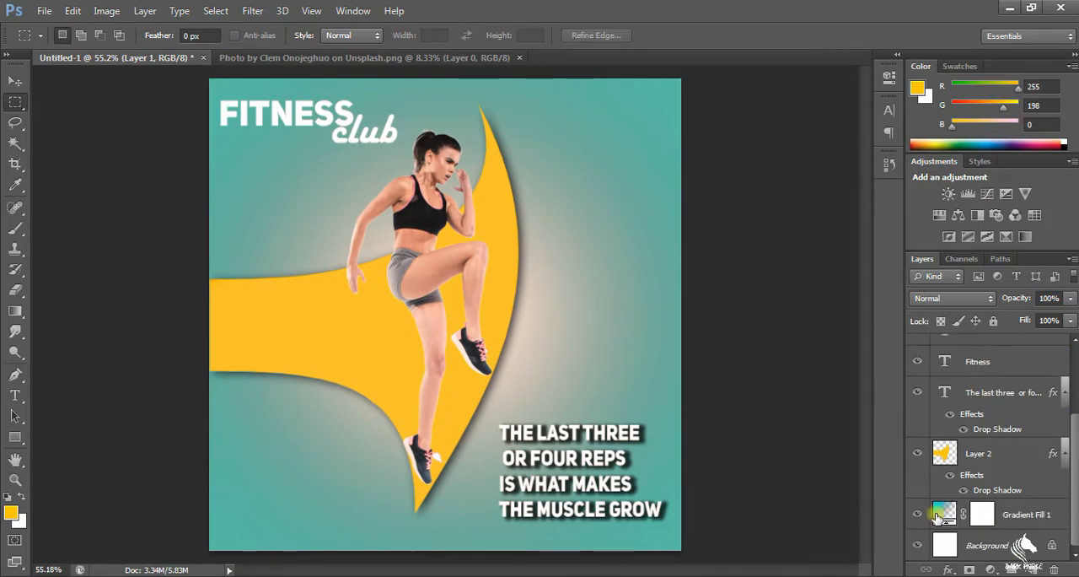
click(944, 512)
double_click(945, 512)
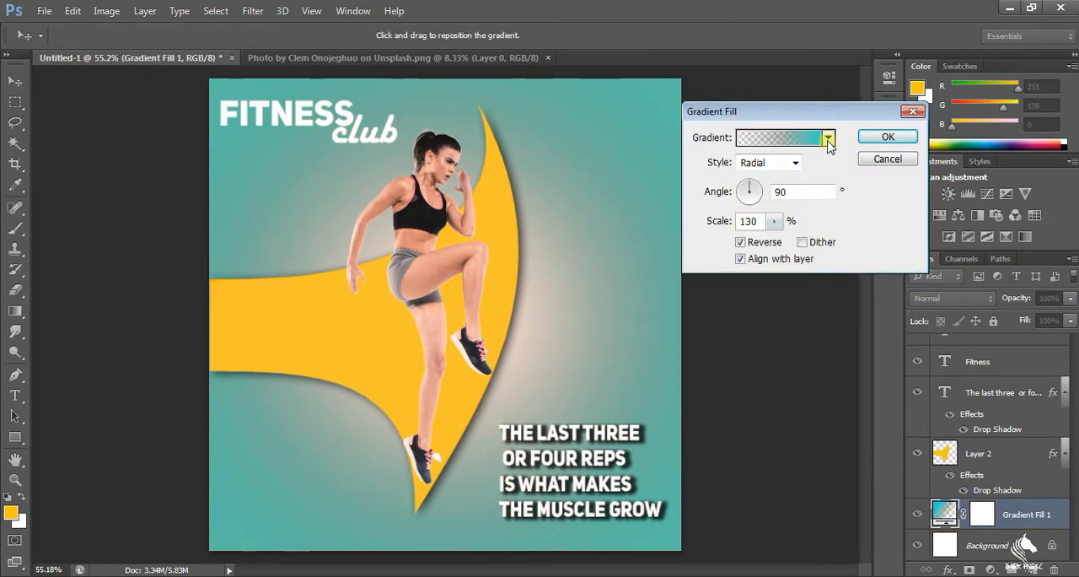
click(887, 158)
Darken the background gradient fill by changing the colour stop at location 0 to teal #0b918c
double_click(942, 513)
click(805, 148)
click(694, 295)
click(768, 360)
drag(380, 106, 810, 76)
click(843, 172)
mouse_move(843, 172)
mouse_down()
mouse_move(842, 191)
mouse_move(848, 113)
mouse_move(844, 200)
mouse_up()
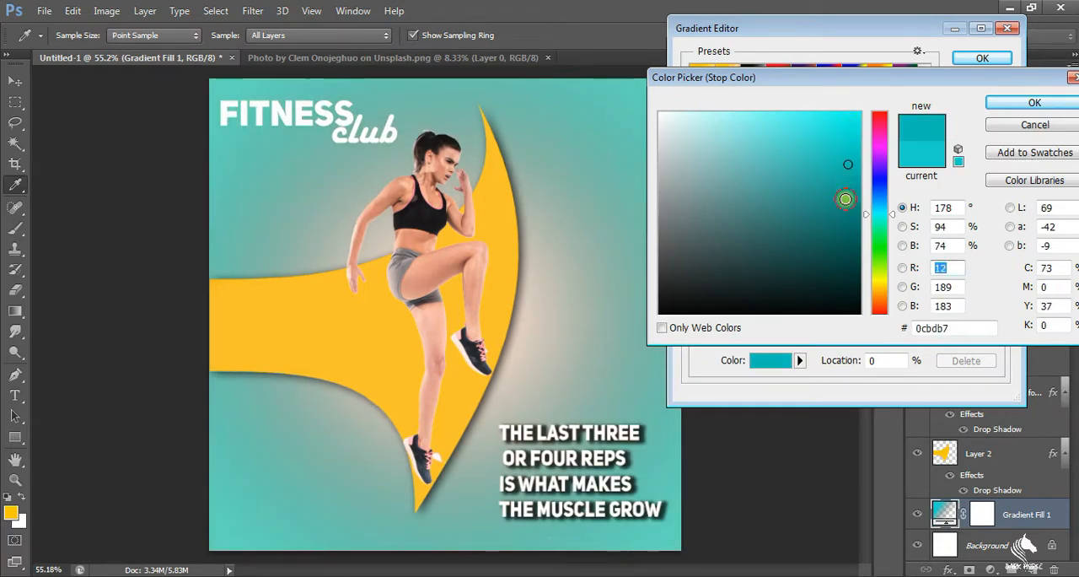
click(1001, 104)
click(982, 58)
click(904, 72)
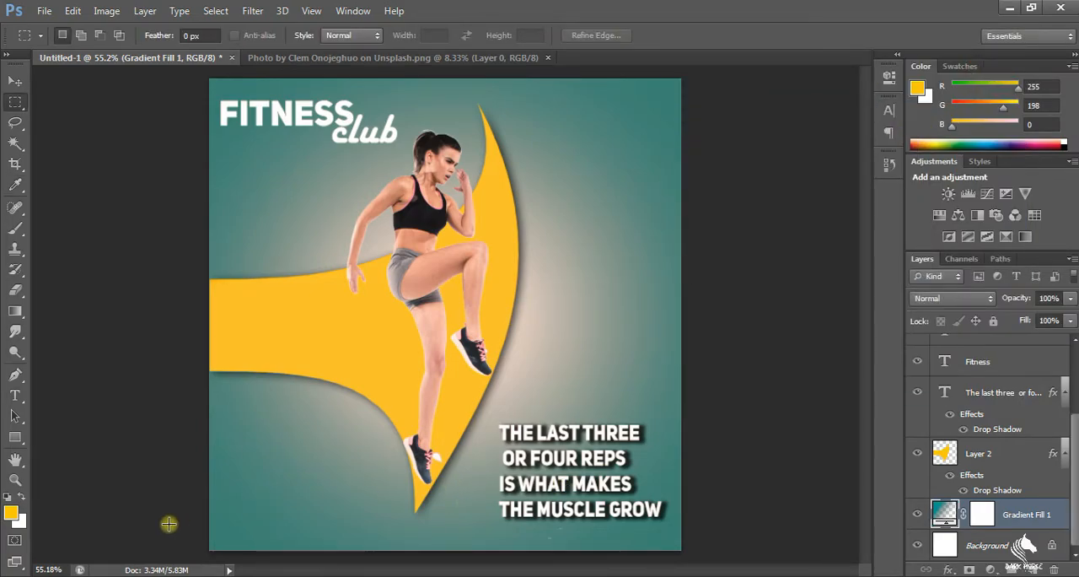
Add the text "1999" in 35 pt Harlow Solid Italic just above the motivational quote
click(15, 394)
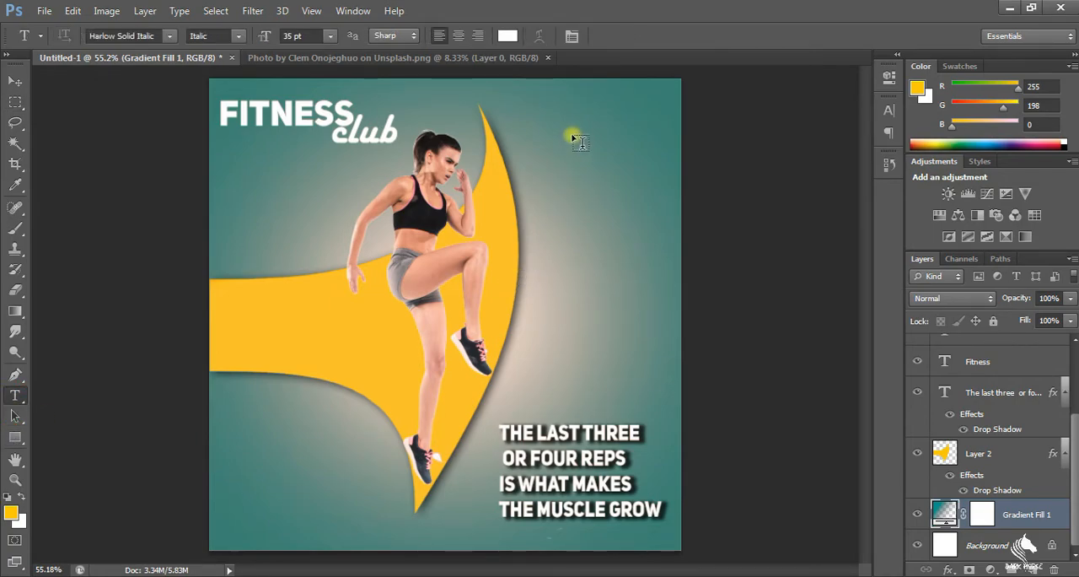
click(577, 373)
text(1999)
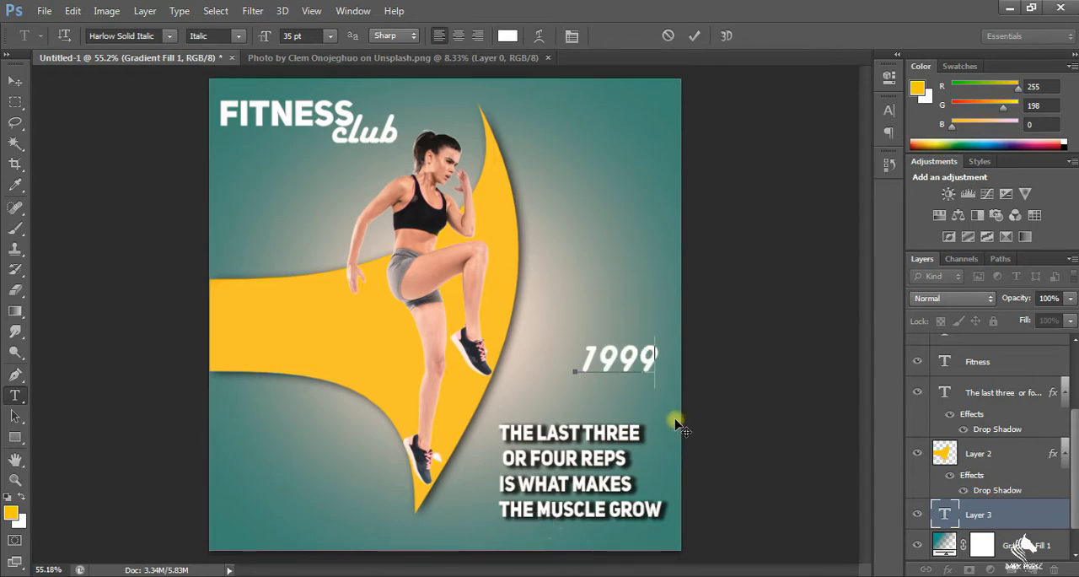
drag(674, 423, 649, 423)
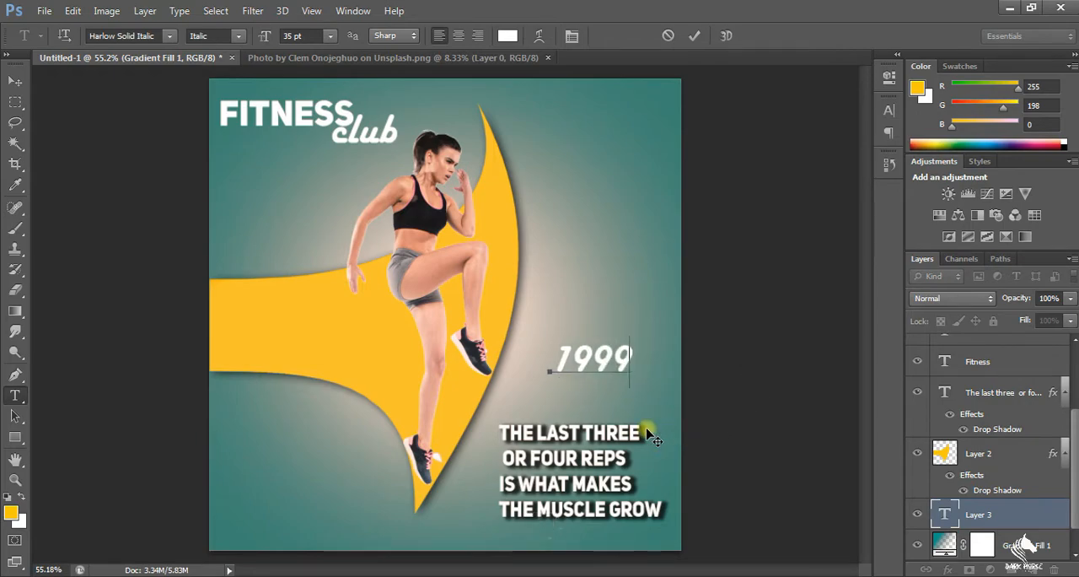
click(16, 105)
Add the word "price" as a separate text layer just below the 1999 text
click(15, 395)
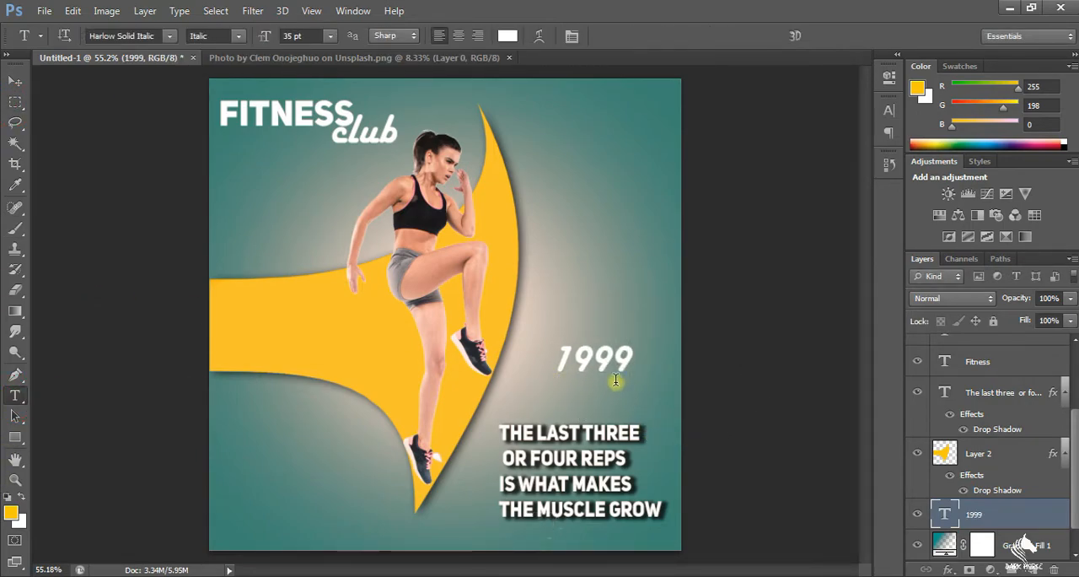
click(607, 387)
text(price)
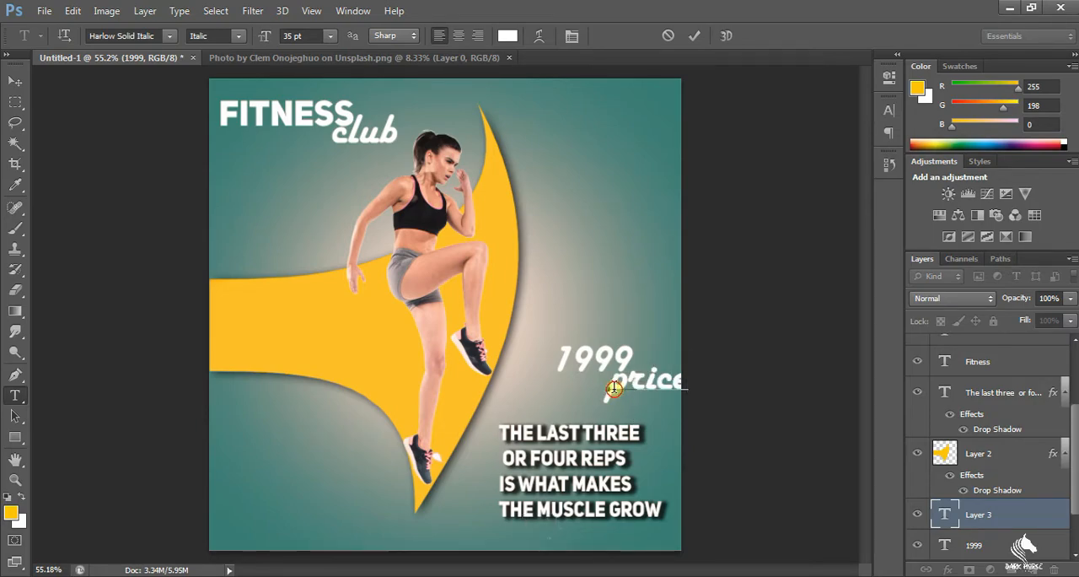
Try DaunPenh on the word "price" and set it in the Beltanira Signature font
drag(613, 388, 706, 397)
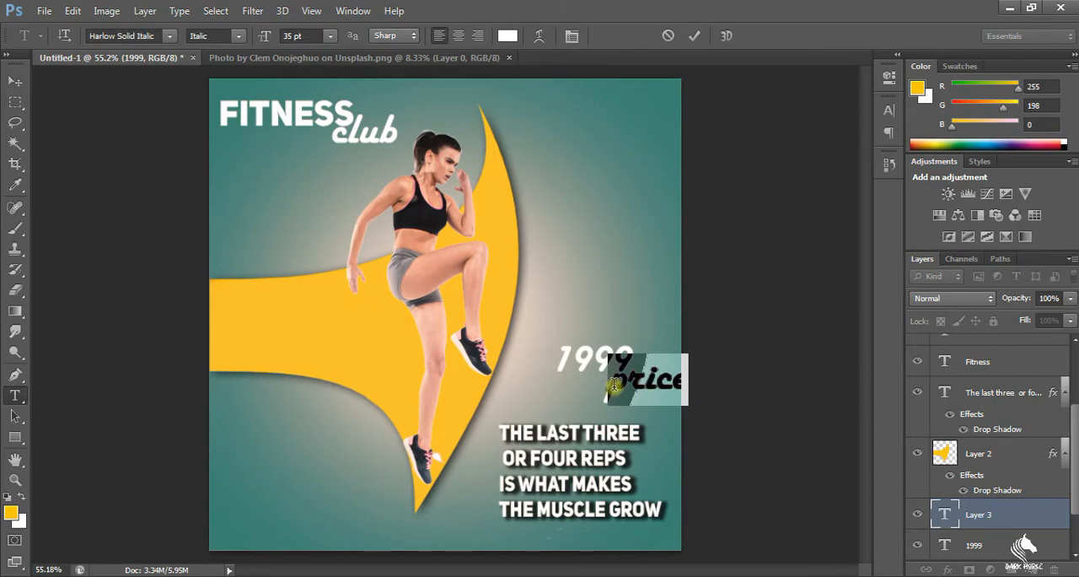
click(169, 36)
scroll(148, 100, up, 5)
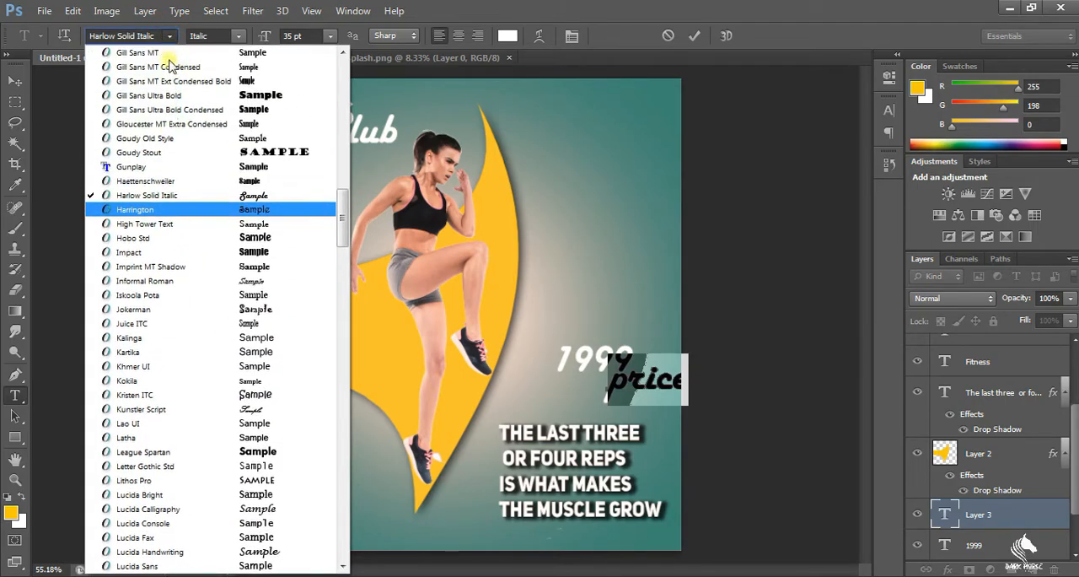
scroll(148, 99, up, 12)
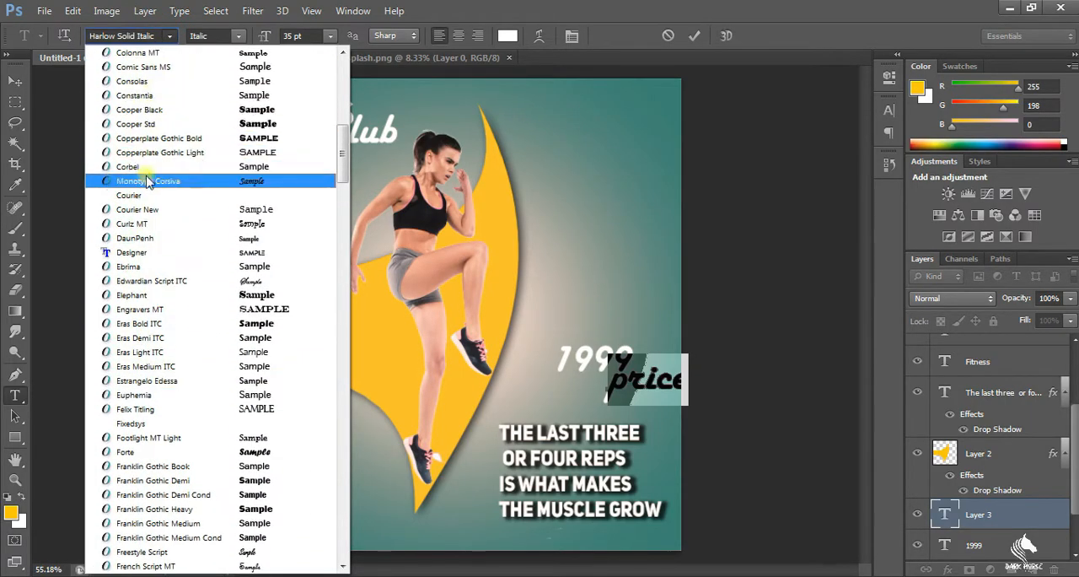
scroll(112, 285, up, 1)
click(113, 285)
click(169, 35)
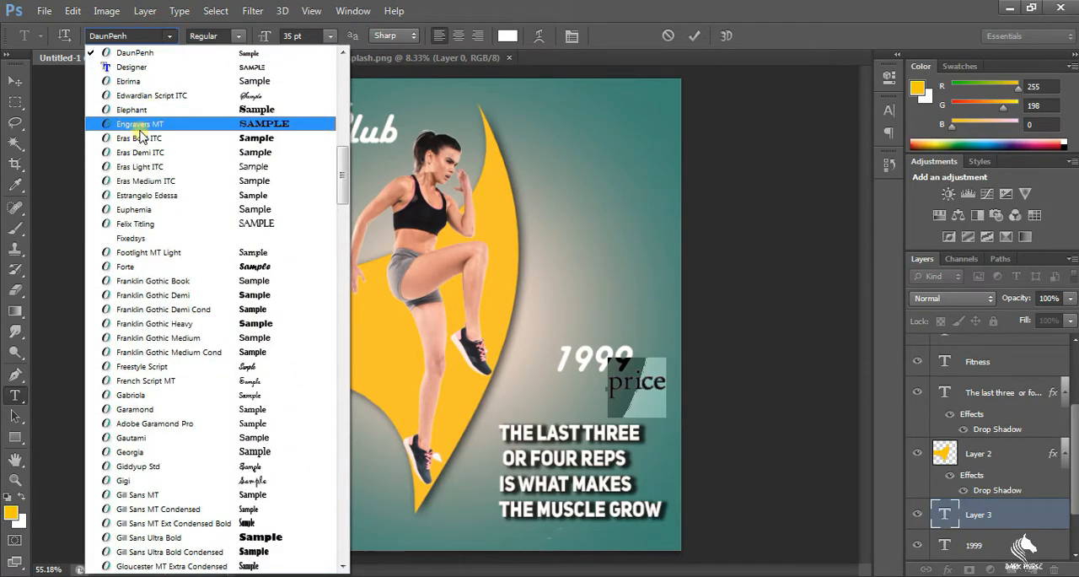
scroll(160, 98, up, 12)
scroll(161, 103, up, 6)
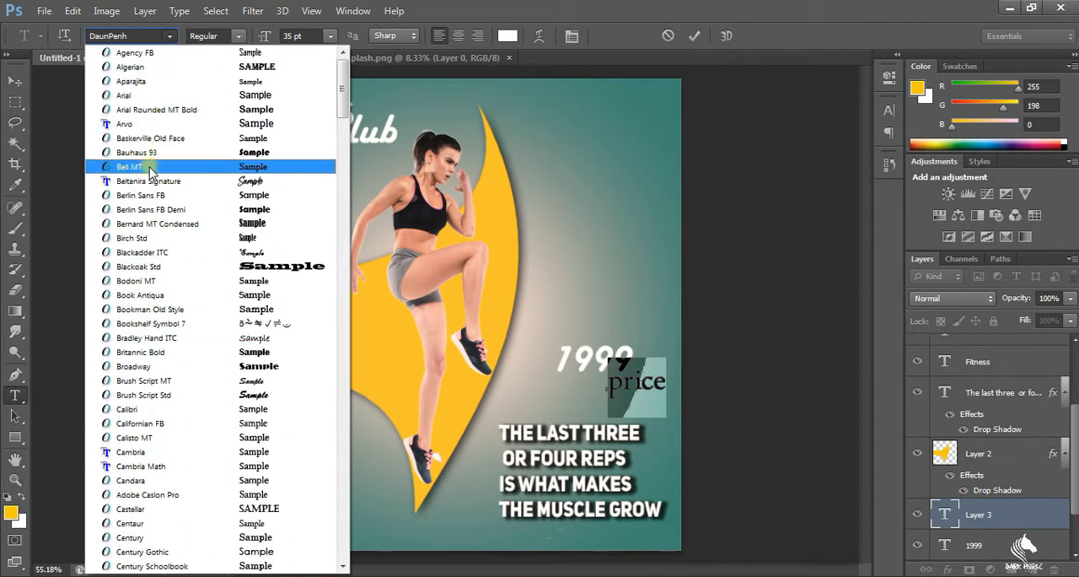
click(145, 174)
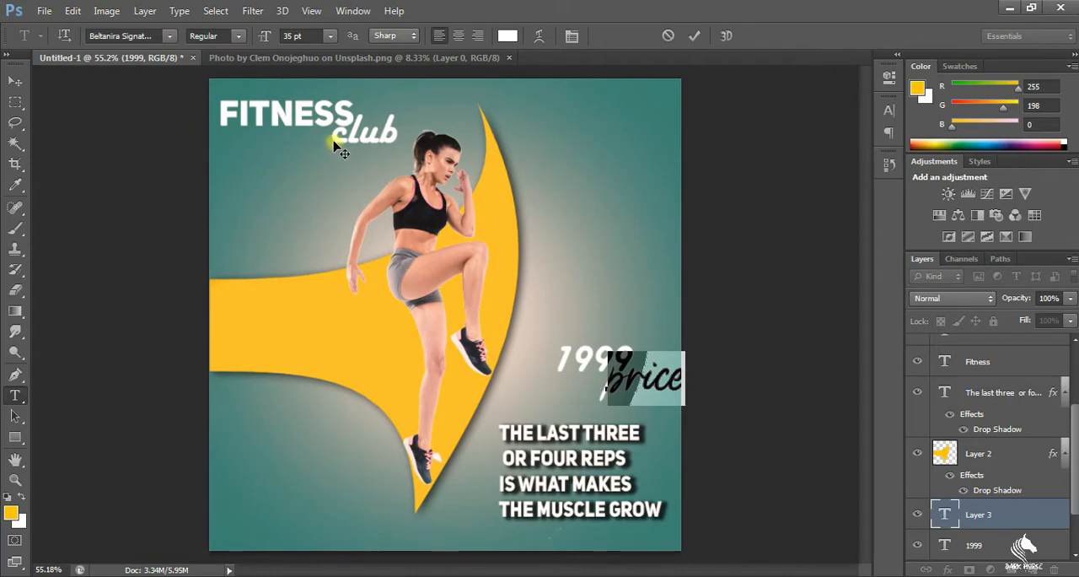
Reduce the word "price" to 17 pt and position it under the end of 1999
drag(304, 43, 289, 45)
mouse_move(629, 405)
mouse_down()
mouse_move(631, 428)
mouse_move(637, 403)
mouse_up()
click(15, 101)
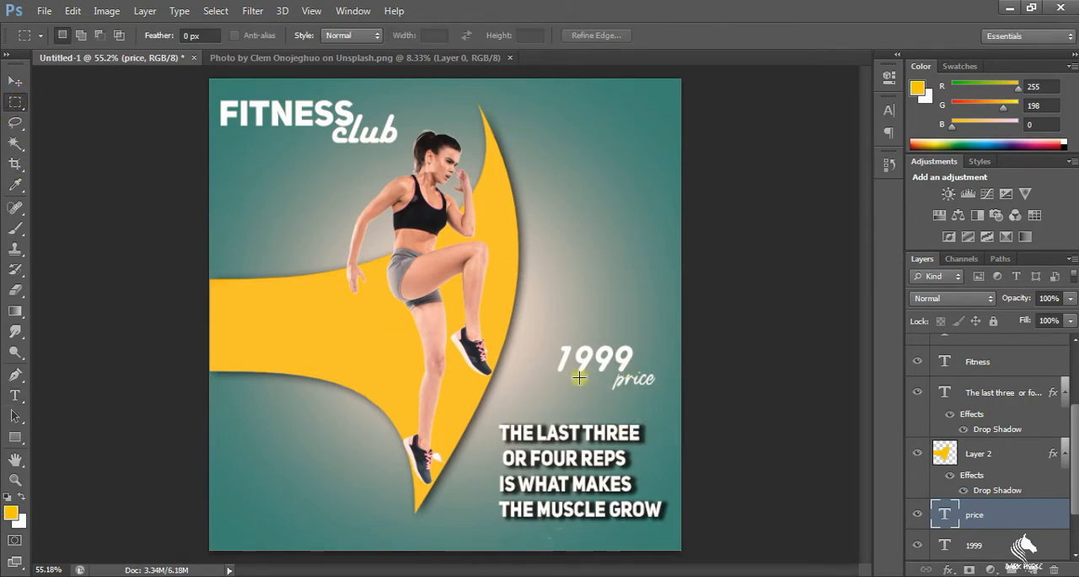
Draw a rounded rectangle path with a 10 px radius around the 1999 and price texts
right_click(15, 437)
click(83, 452)
drag(538, 341, 662, 394)
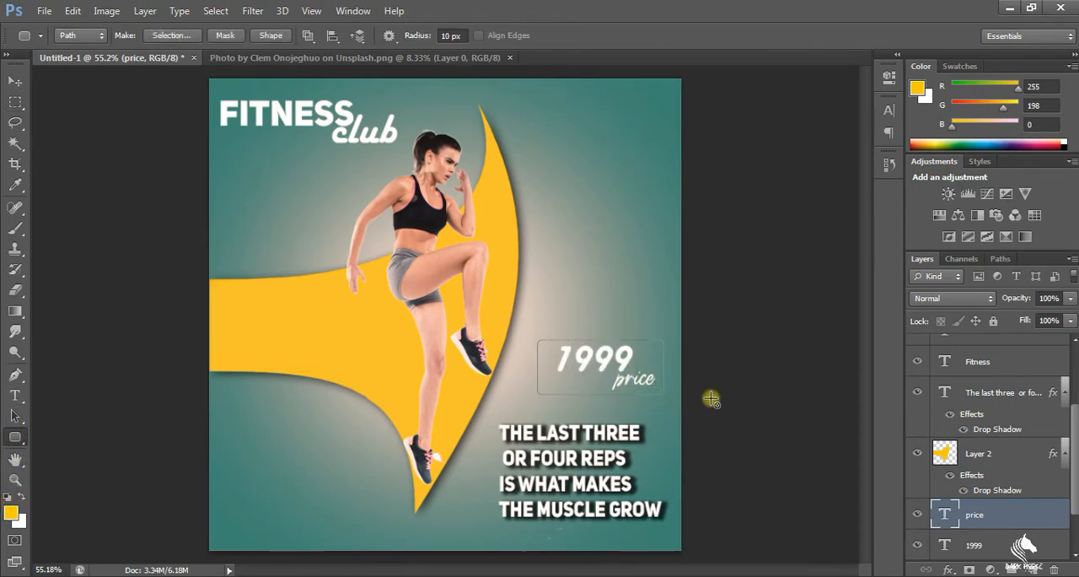
click(616, 313)
click(494, 259)
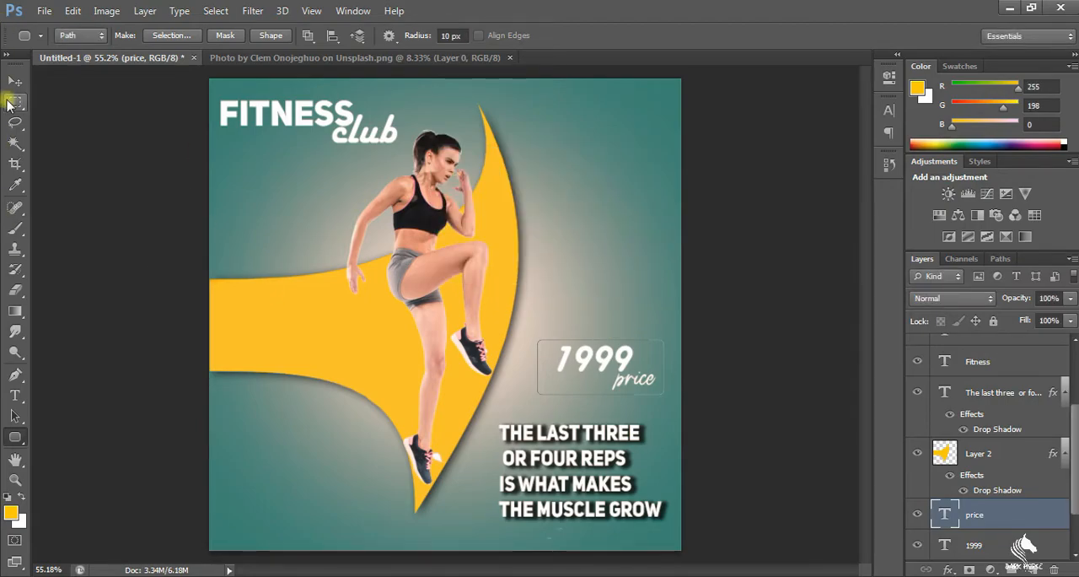
click(11, 102)
scroll(579, 341, up, 3)
scroll(582, 348, down, 3)
scroll(582, 348, down, 1)
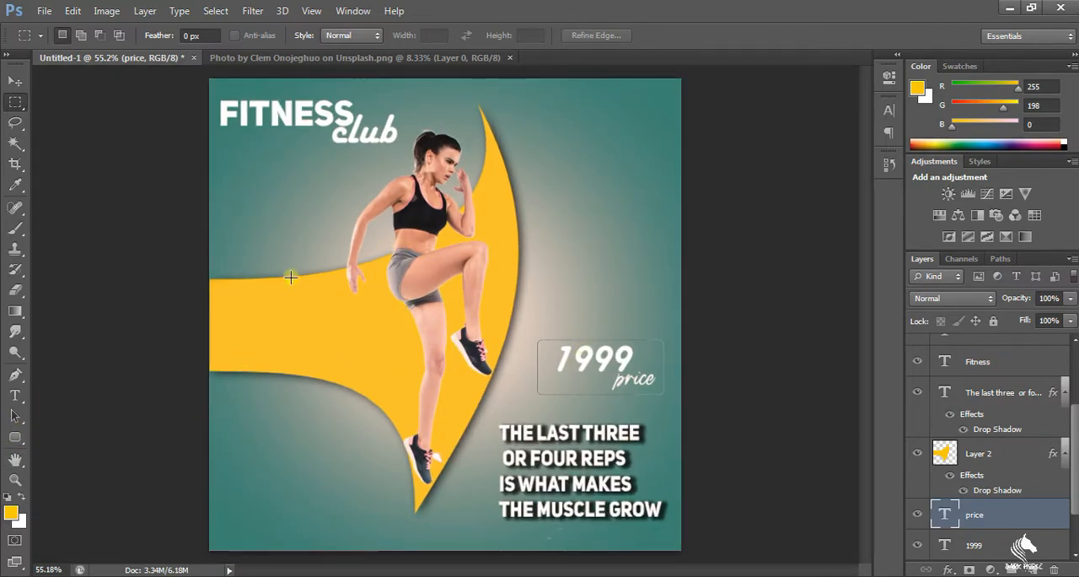
Extend the "price" text so it reads "membership price"
click(14, 399)
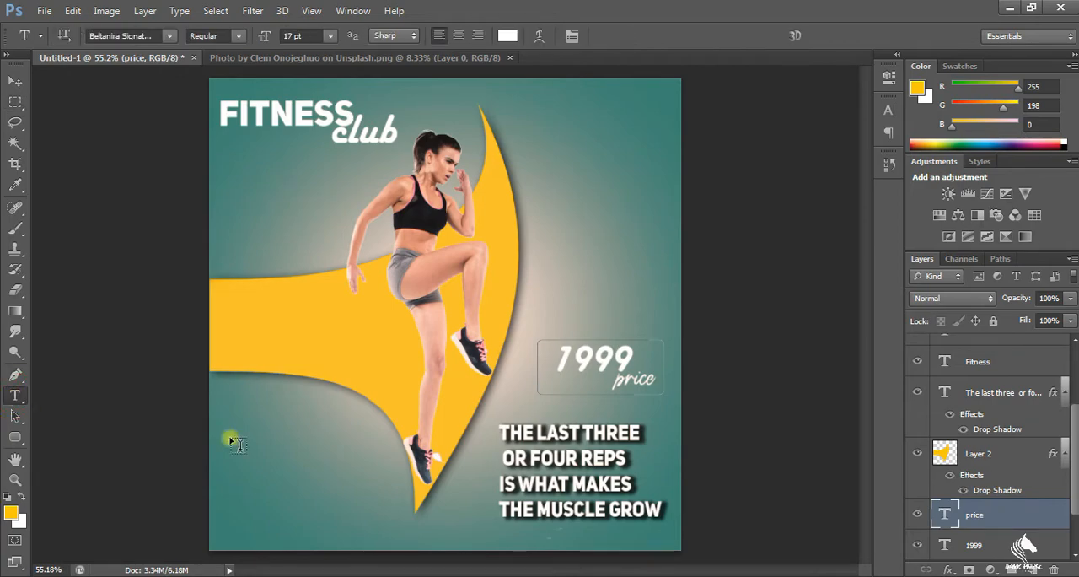
click(613, 381)
text(mem)
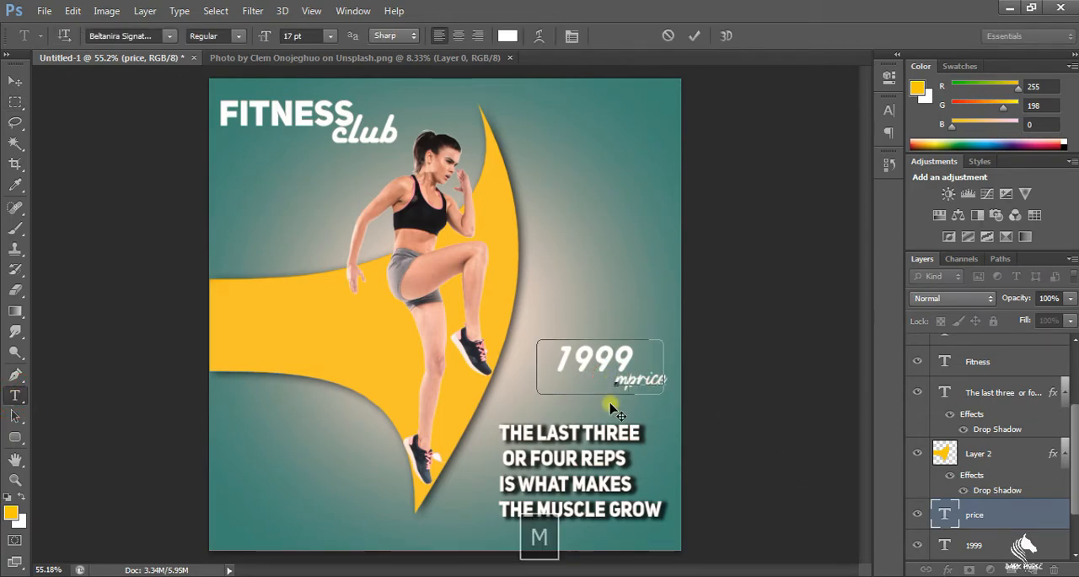
text(bership)
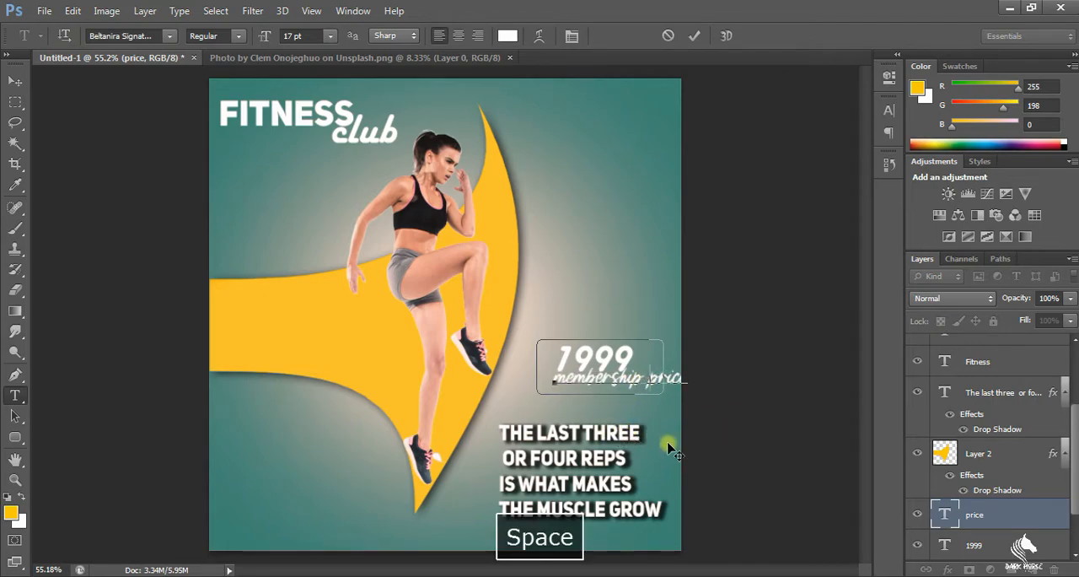
Try Segoe Script on "membership price", set it in Southern Aire Personal Use Only, and centre it inside the rounded frame
key(ctrl+a)
click(169, 36)
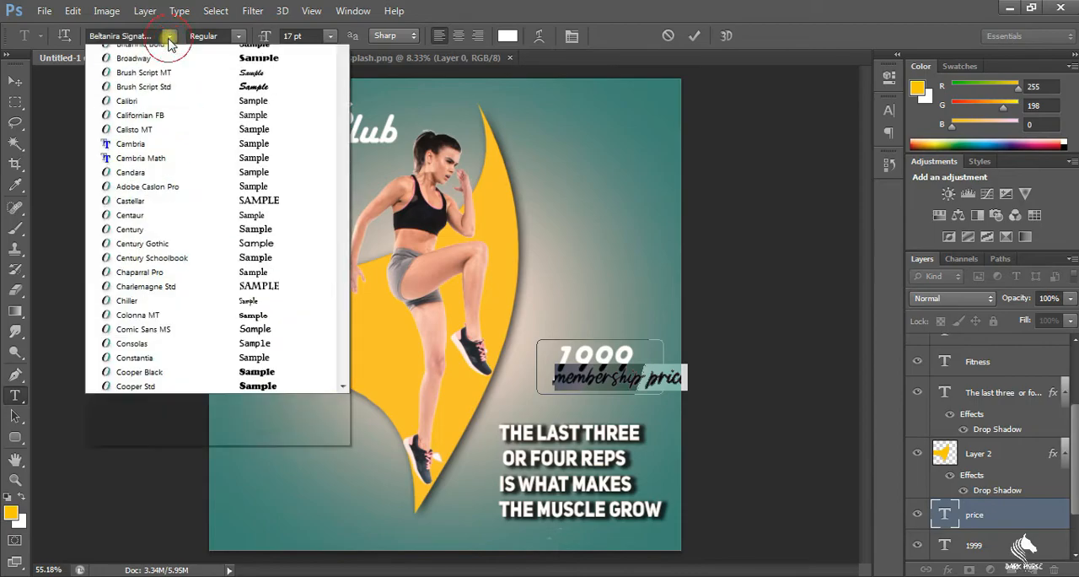
scroll(203, 422, up, 2)
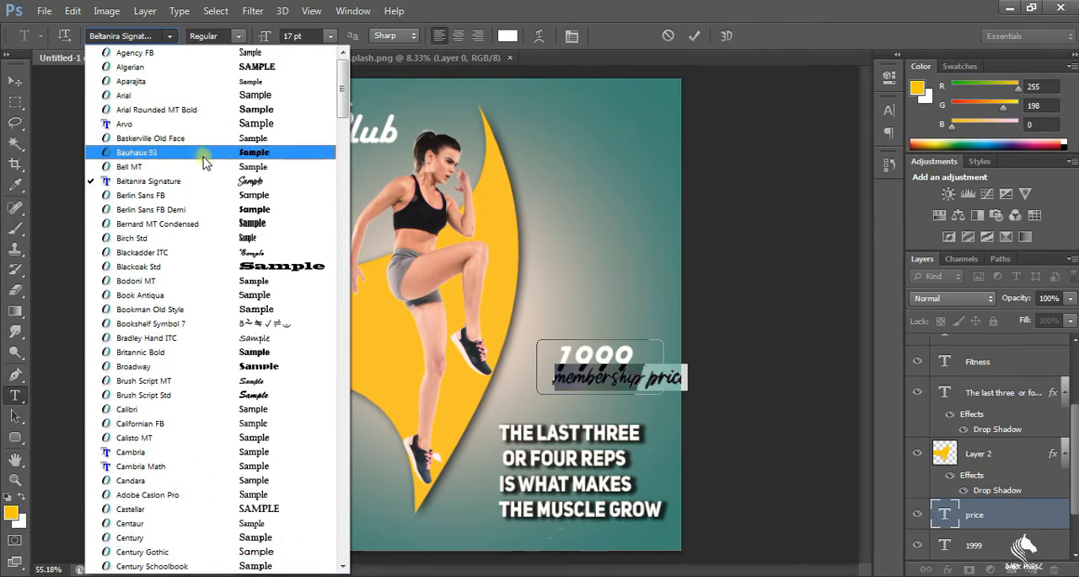
click(194, 181)
click(169, 36)
scroll(198, 113, up, 2)
drag(341, 100, 301, 344)
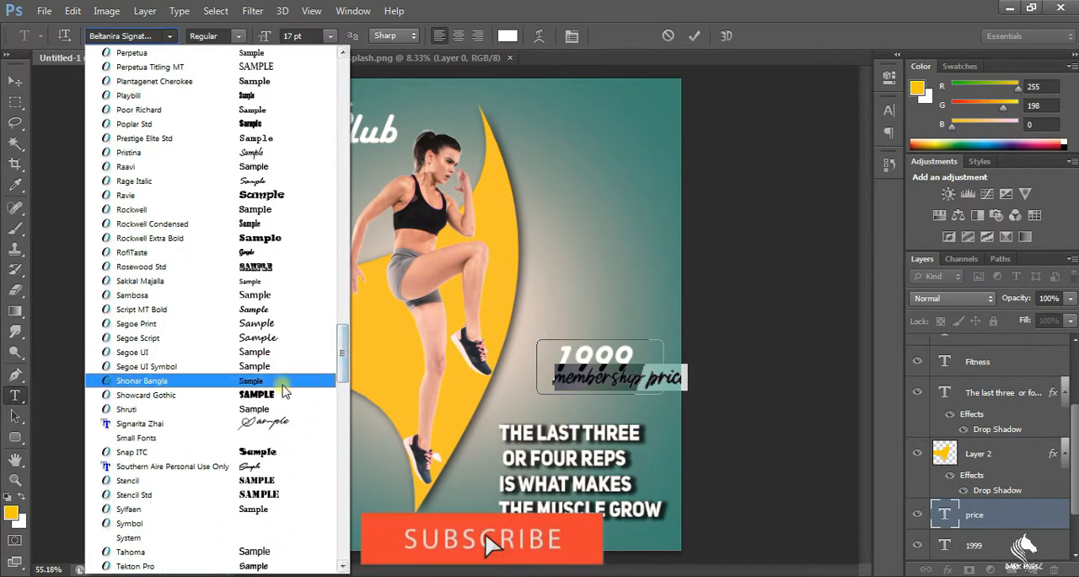
click(284, 389)
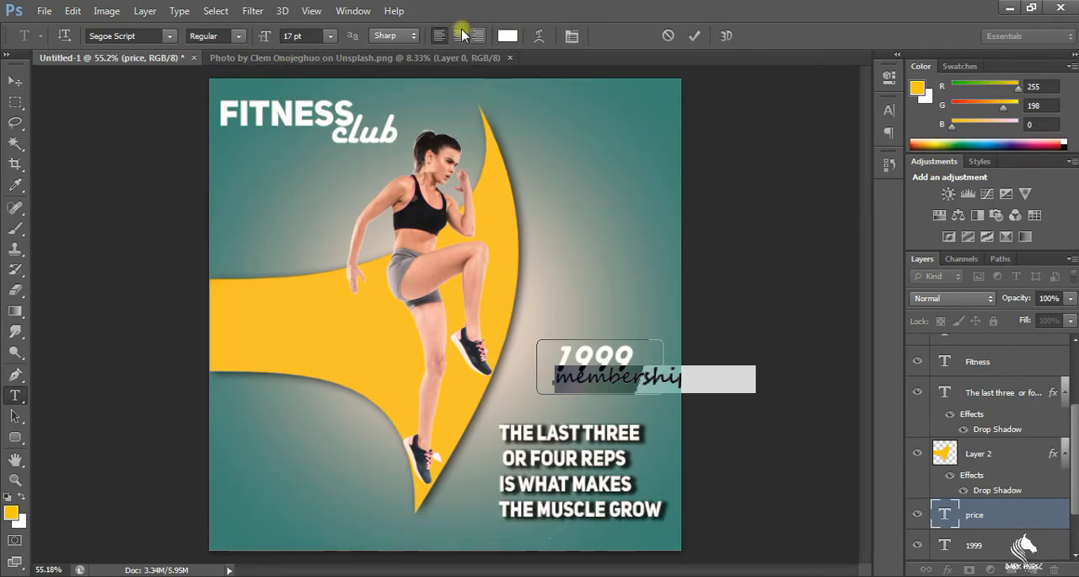
click(169, 36)
click(259, 187)
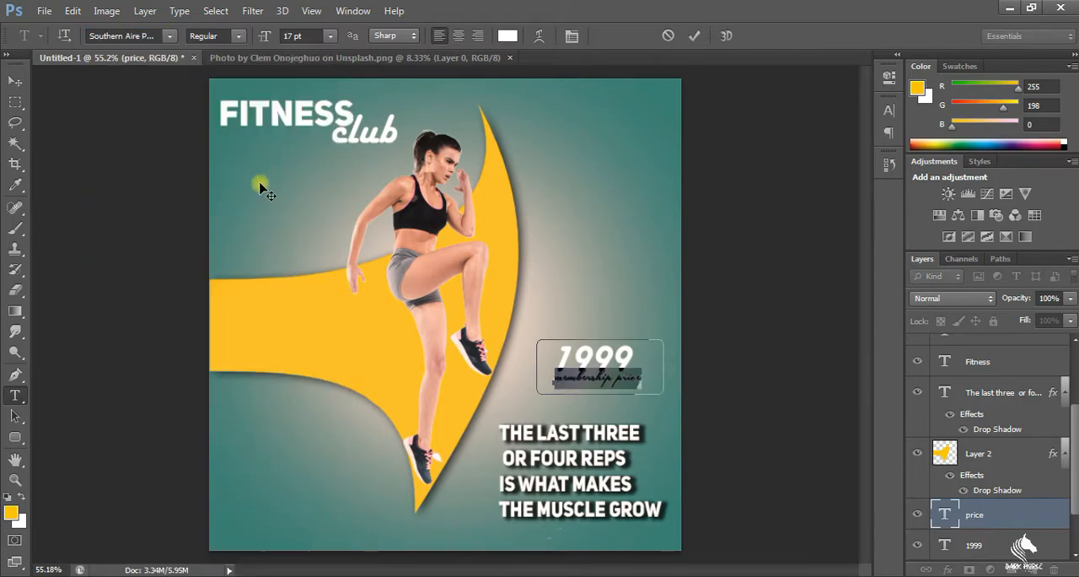
drag(615, 413, 623, 403)
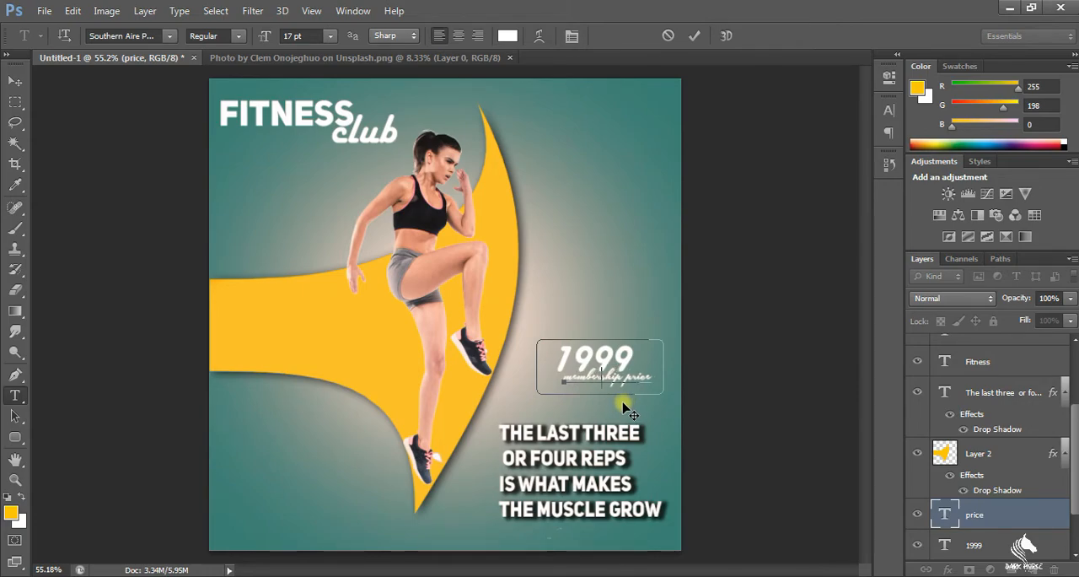
click(16, 102)
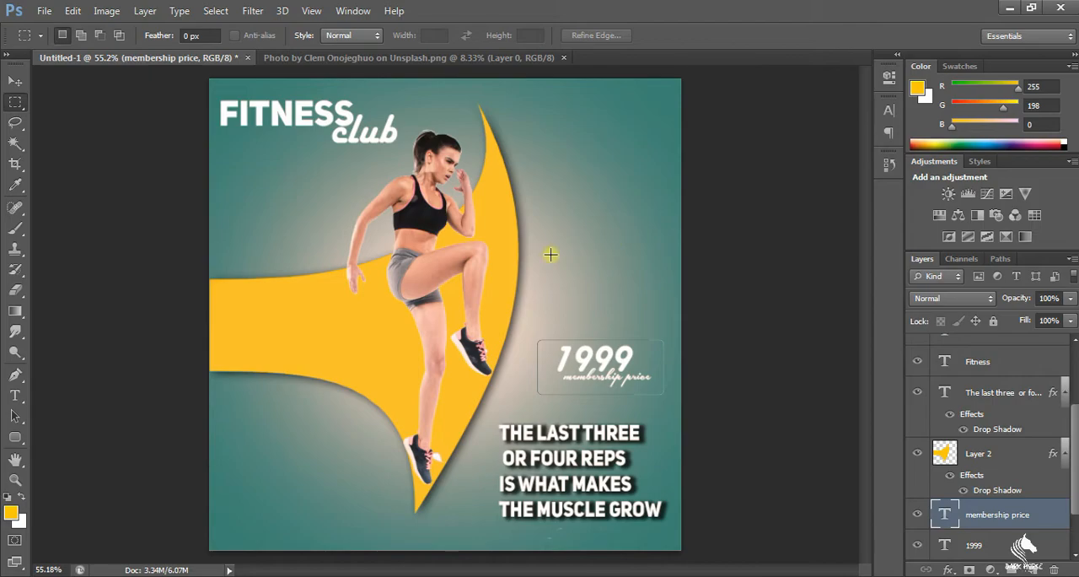
Change the price text 1999 inside the rounded frame to 1080
scroll(630, 405, up, 10)
scroll(592, 365, down, 11)
key(t)
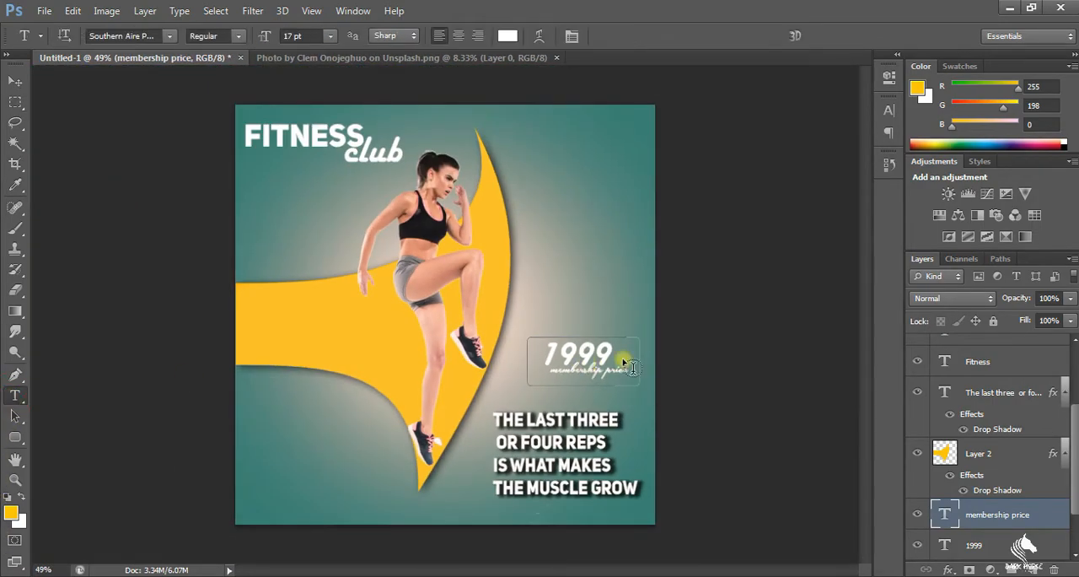
click(602, 353)
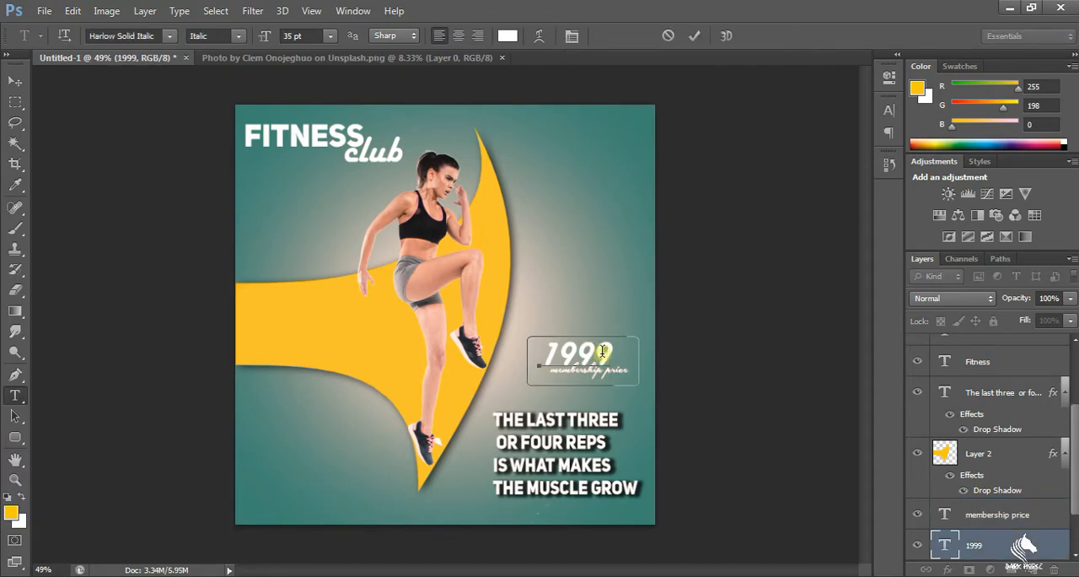
key(BackSpace)
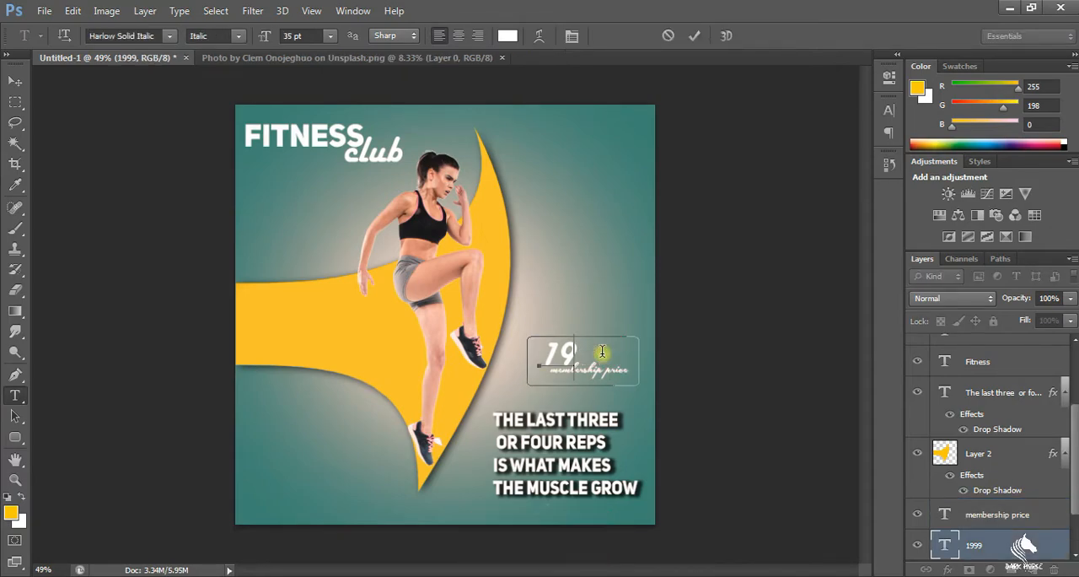
key(BackSpace)
text(111)
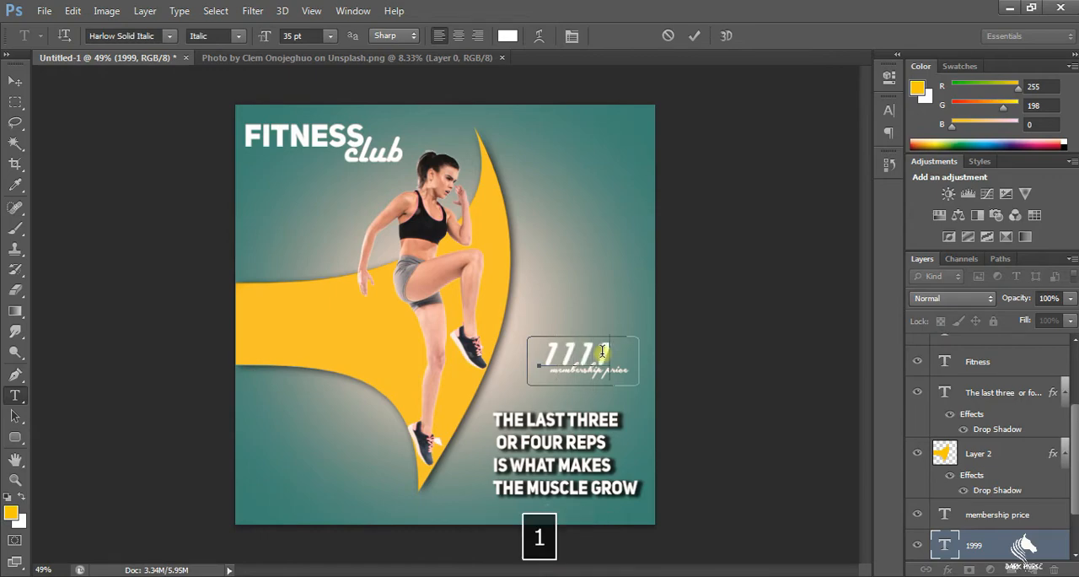
key(BackSpace)
key(BackSpace)
text(0.)
text(080)
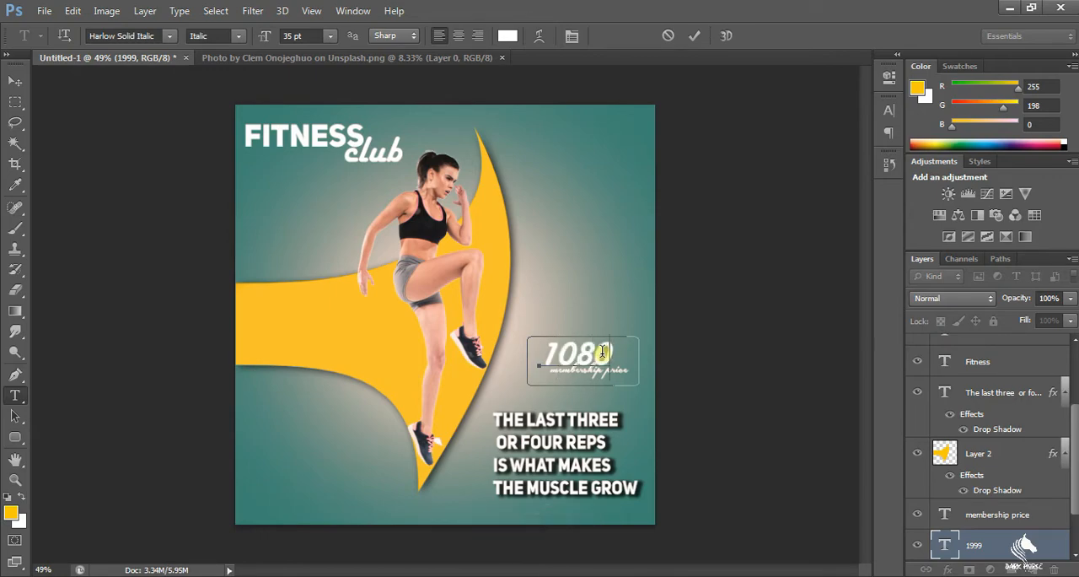
click(15, 102)
scroll(603, 377, up, 8)
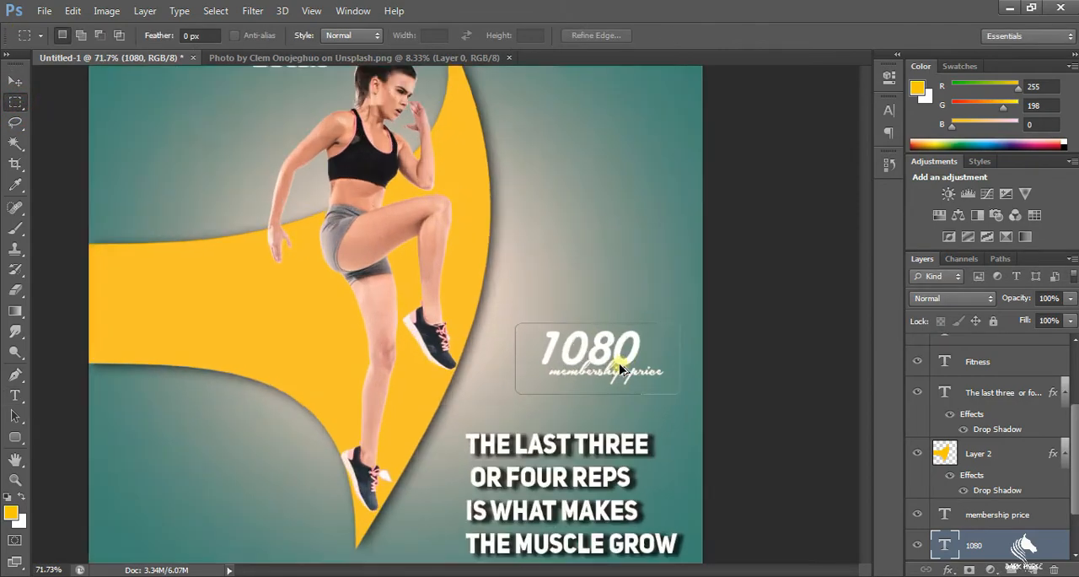
mouse_move(637, 380)
mouse_down()
mouse_move(658, 367)
mouse_move(650, 373)
mouse_up()
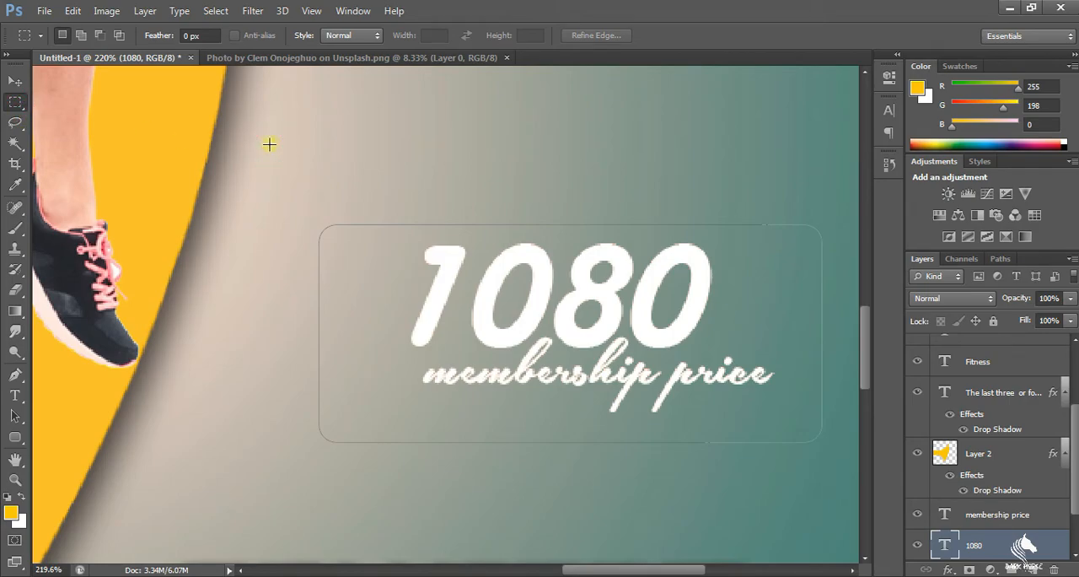
scroll(389, 250, down, 8)
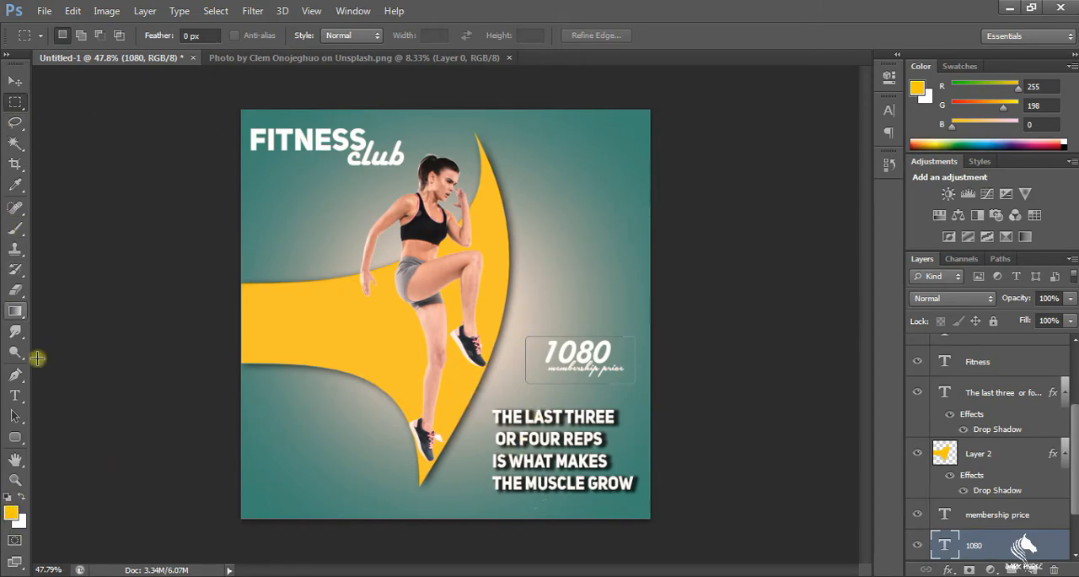
Add the text "*offer limeted hurry up" in the poster's lower-left corner, without a space after the asterisk
click(15, 395)
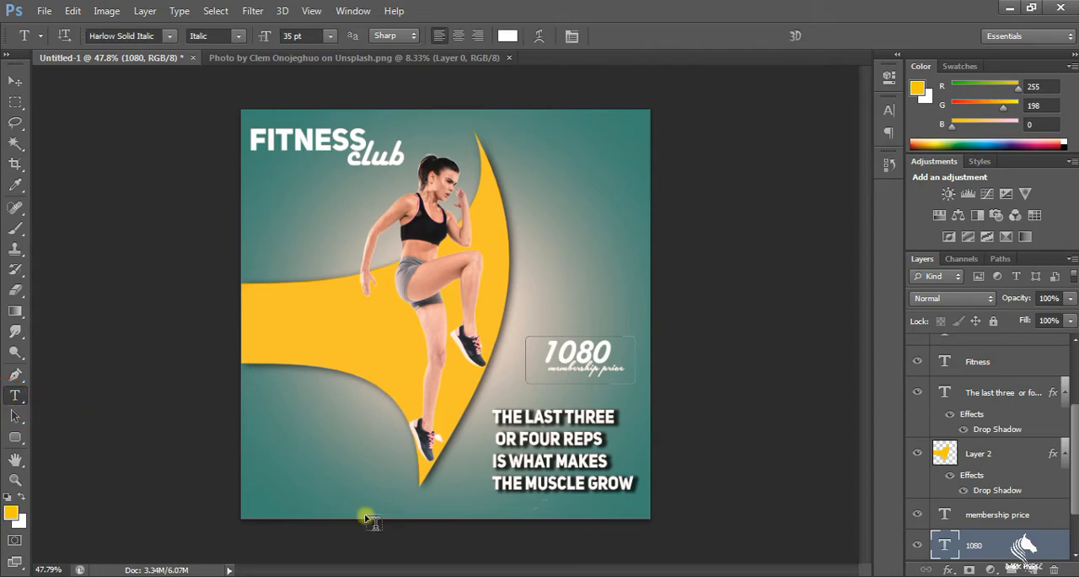
click(253, 509)
text(*)
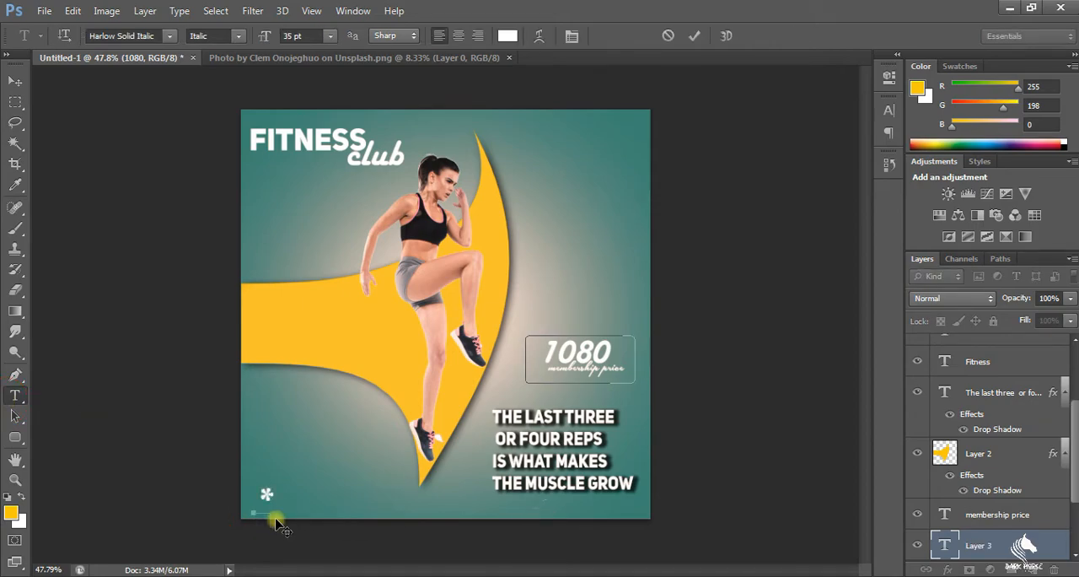
text( offer li)
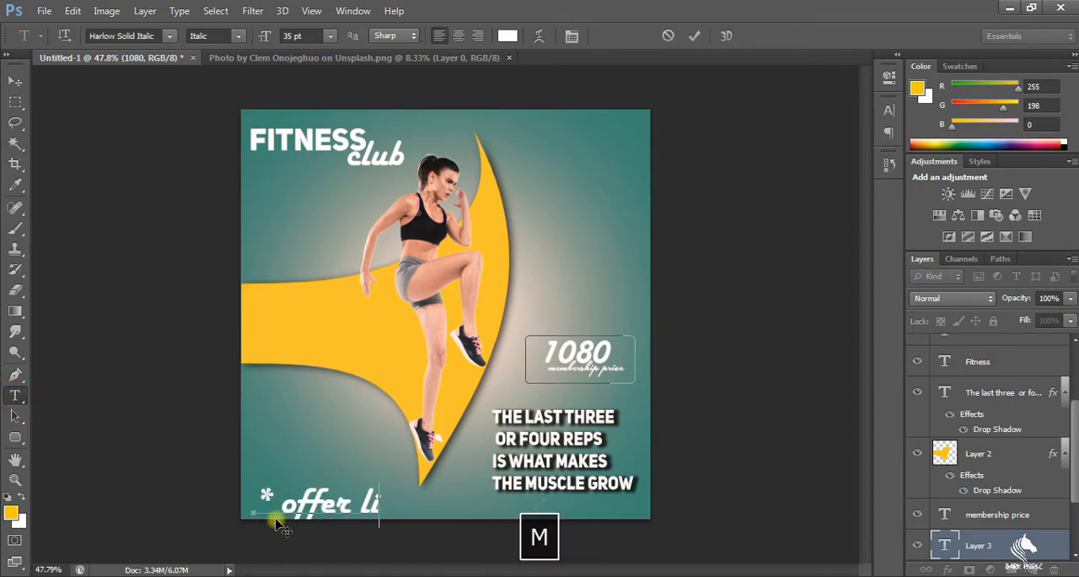
text(meted hurry up)
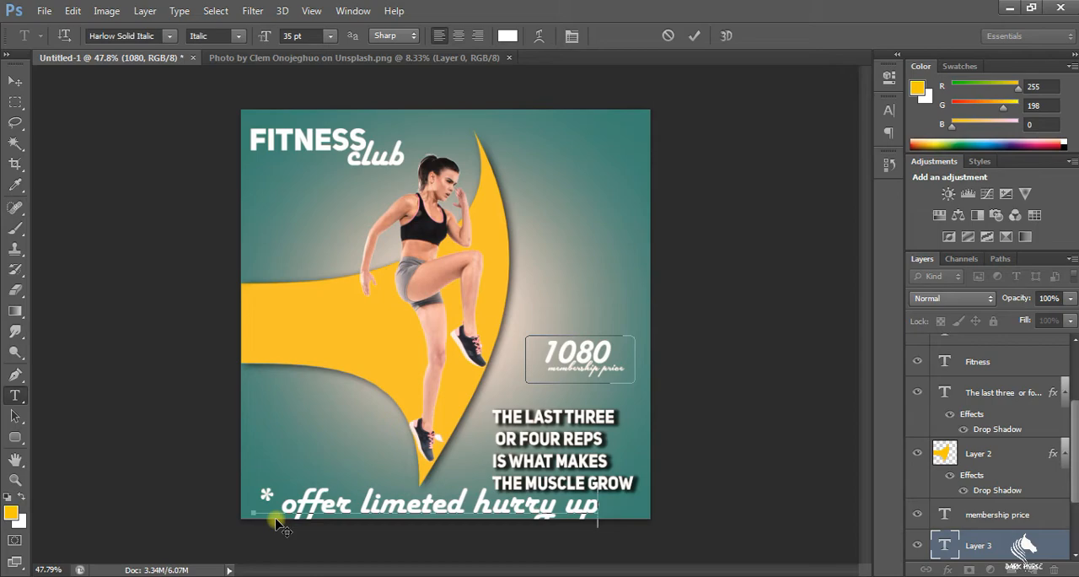
click(275, 503)
key(BackSpace)
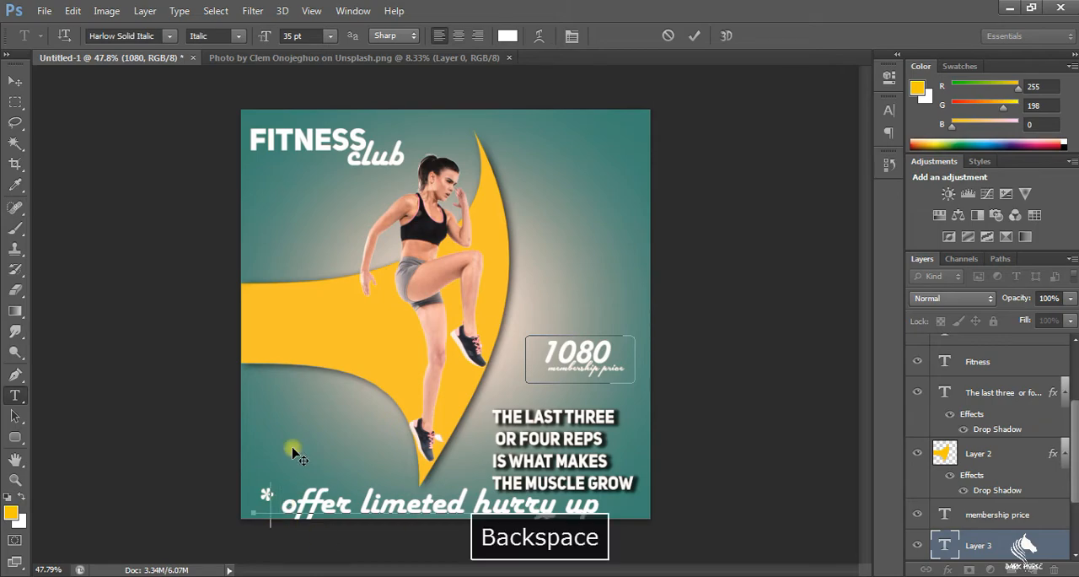
Reduce the offer text to 15.01 pt and nudge it slightly inward from the poster's lower-left corner
drag(587, 504, 225, 484)
mouse_move(299, 41)
mouse_down()
mouse_move(267, 40)
mouse_move(278, 41)
mouse_up()
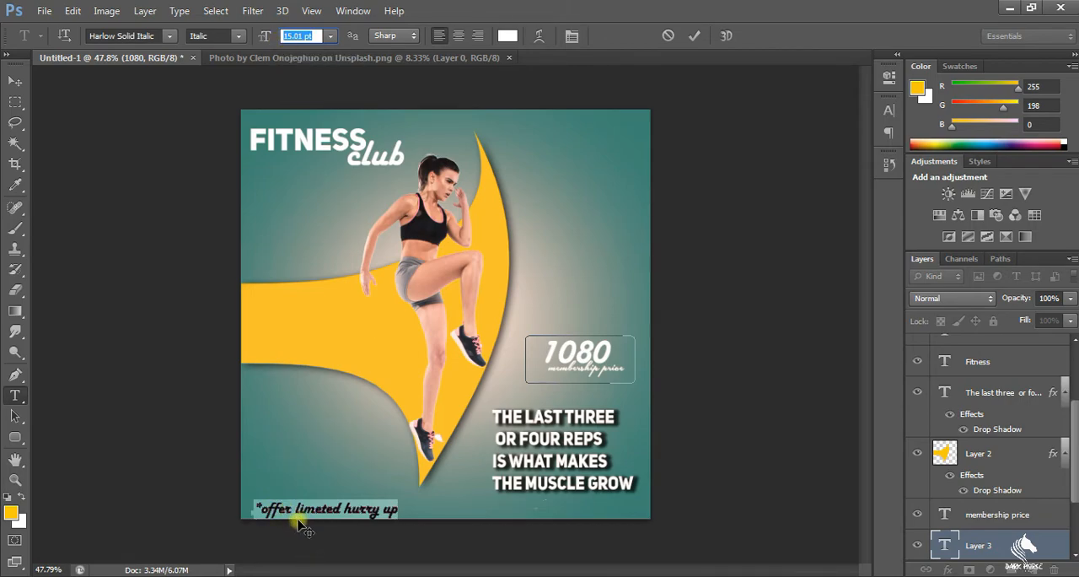
drag(300, 522, 304, 519)
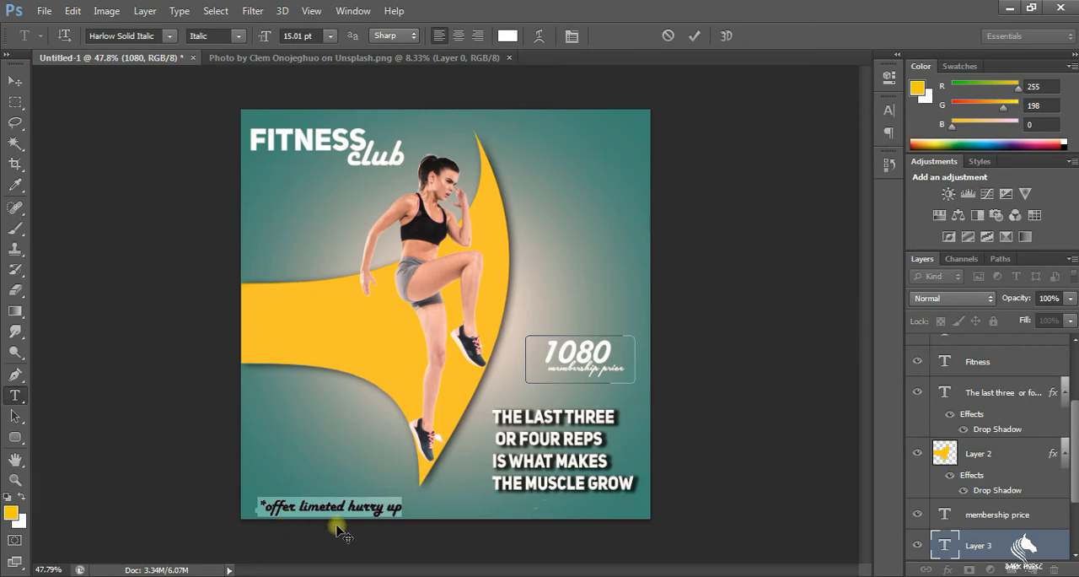
Colour the offer text bright yellow (#eaff00) and commit the text edit
click(510, 34)
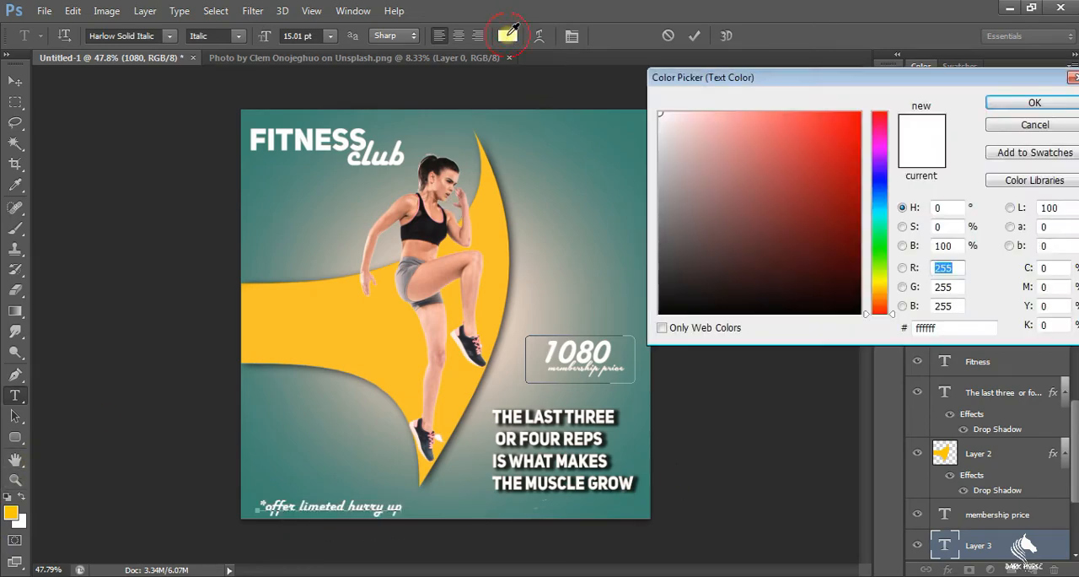
click(880, 277)
drag(789, 212, 863, 109)
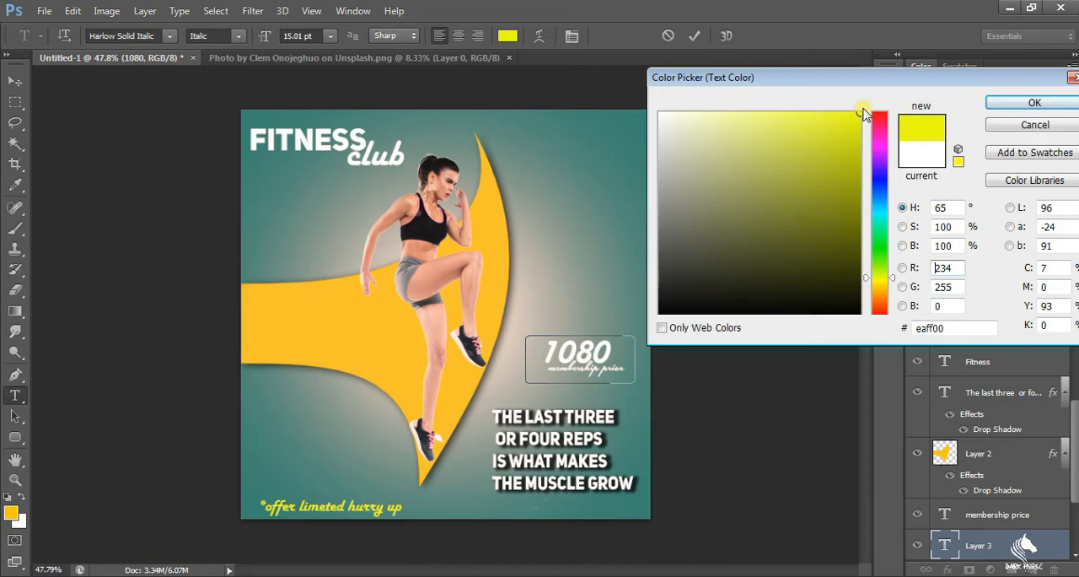
click(1016, 103)
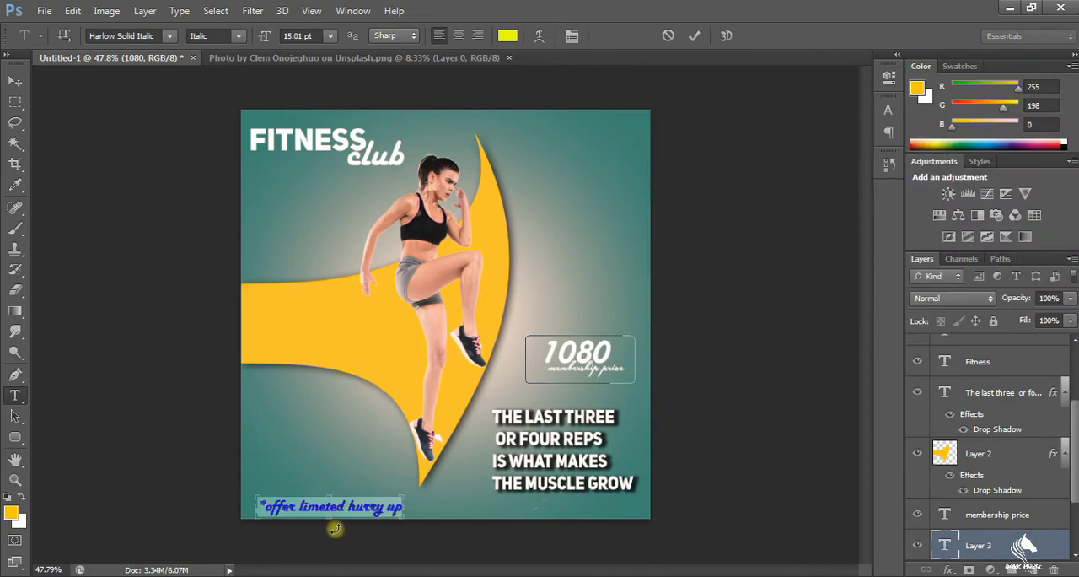
scroll(336, 531, up, 2)
scroll(294, 545, up, 1)
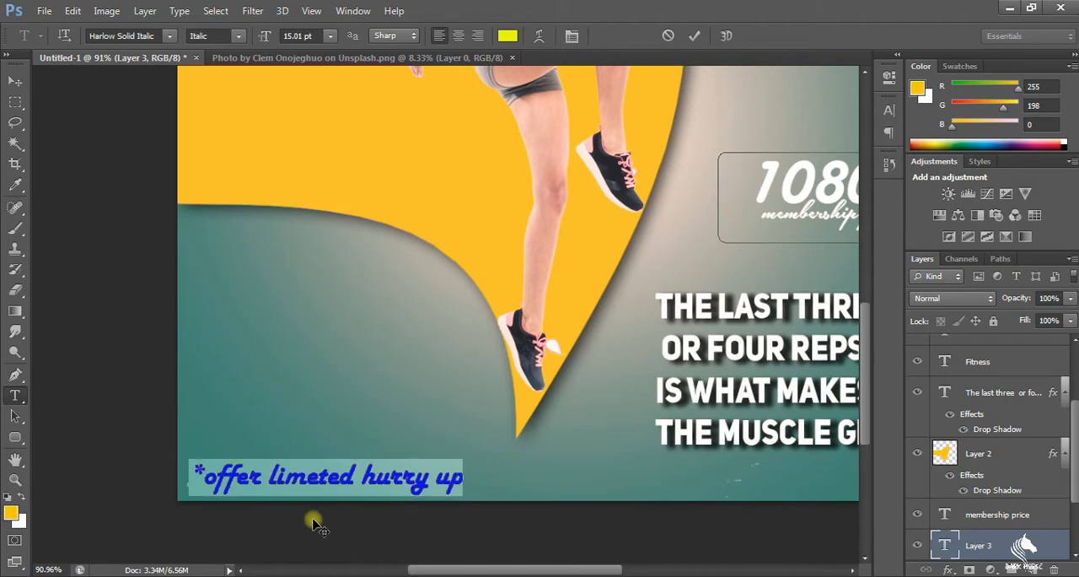
scroll(333, 527, down, 3)
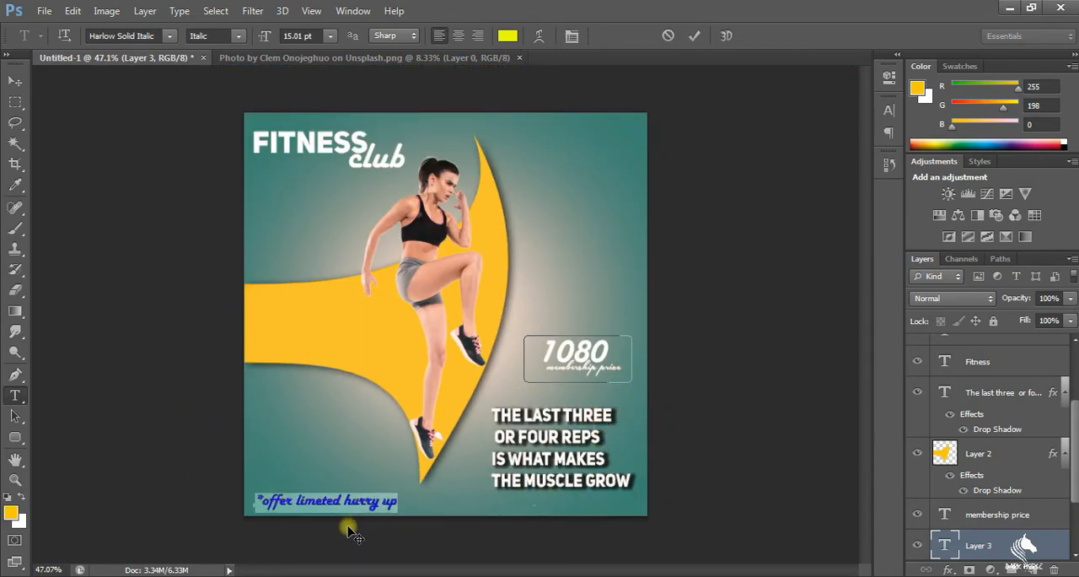
click(15, 101)
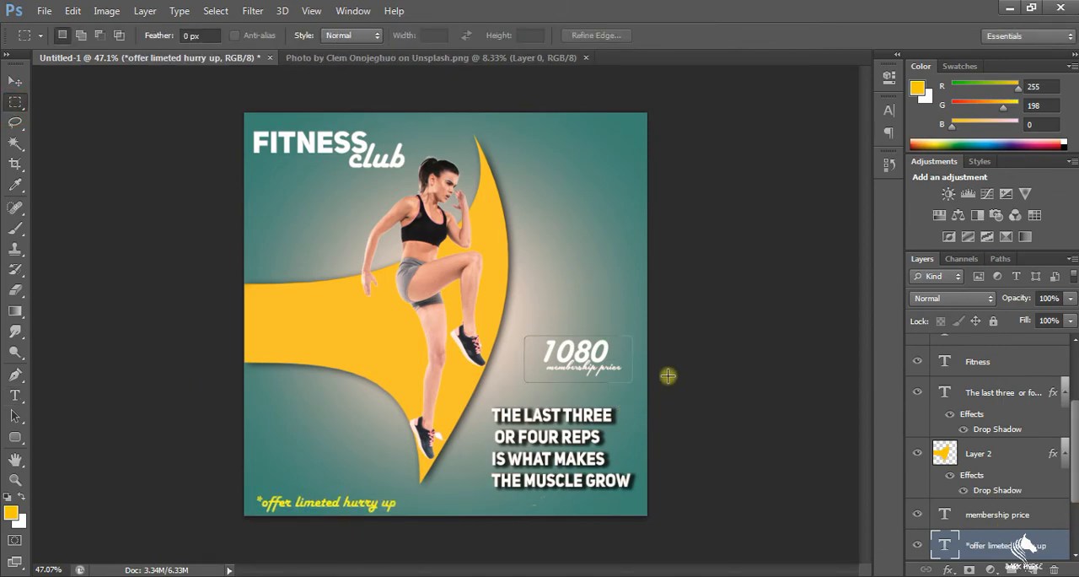
Undo the last move and shift the "membership price" text slightly lower beneath 1080
scroll(448, 162, up, 4)
scroll(535, 149, down, 3)
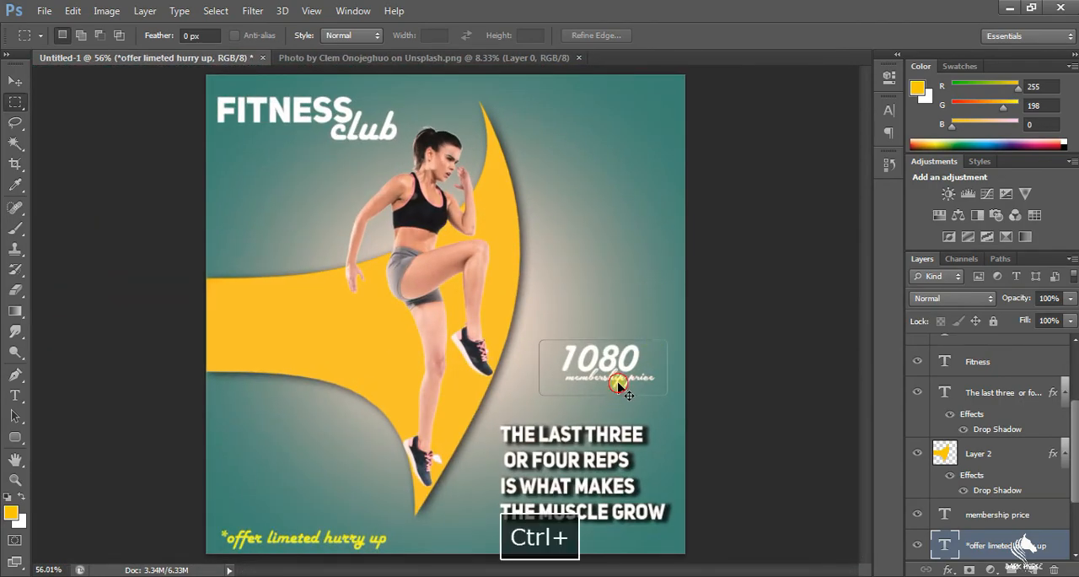
key(ctrl+z)
click(1005, 521)
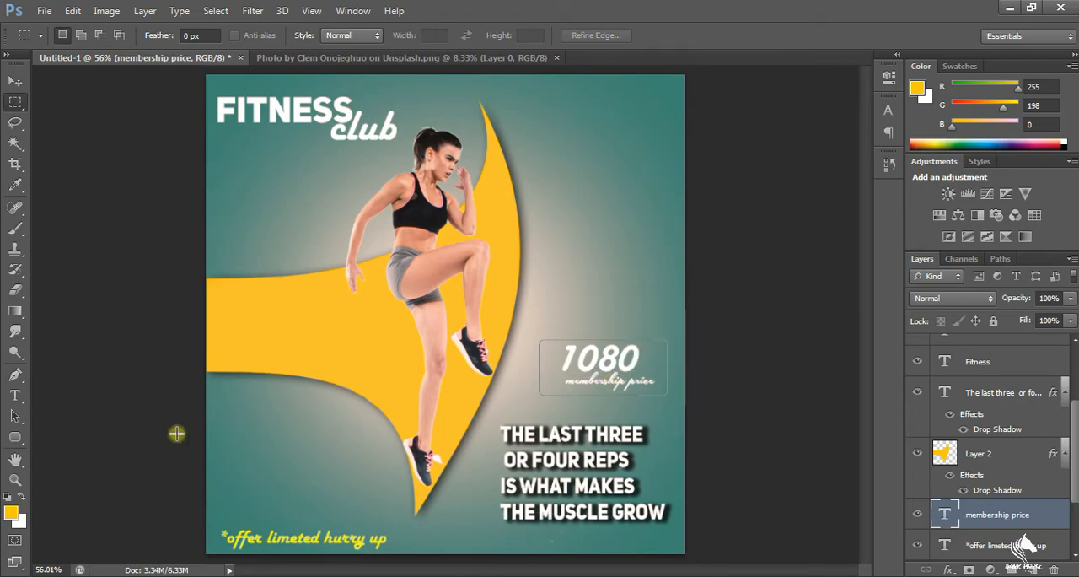
Recolour the "membership price" text yellow (#faec09) and commit the text edit
click(16, 395)
click(563, 383)
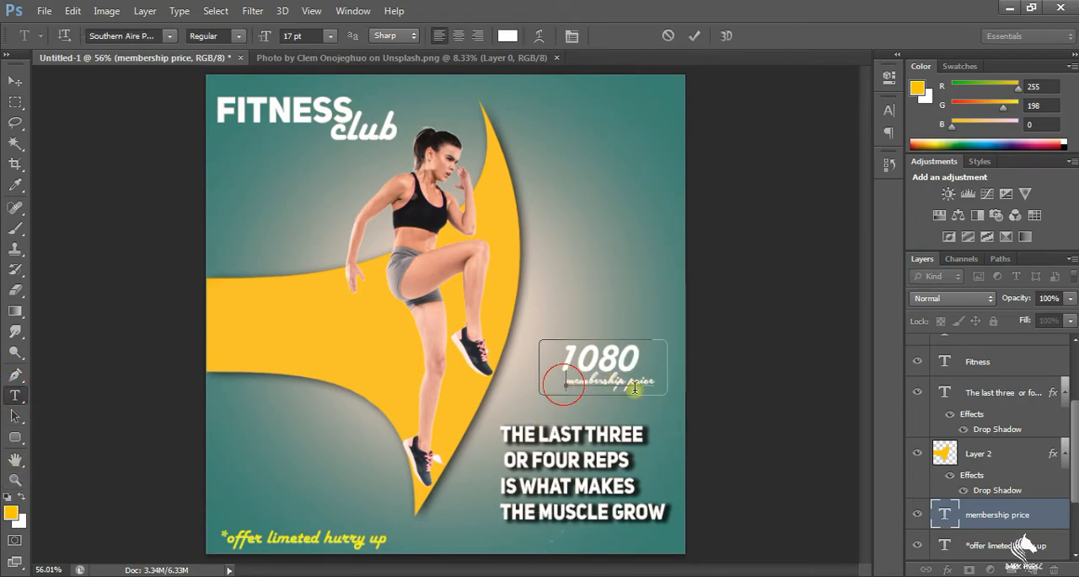
click(507, 35)
click(882, 282)
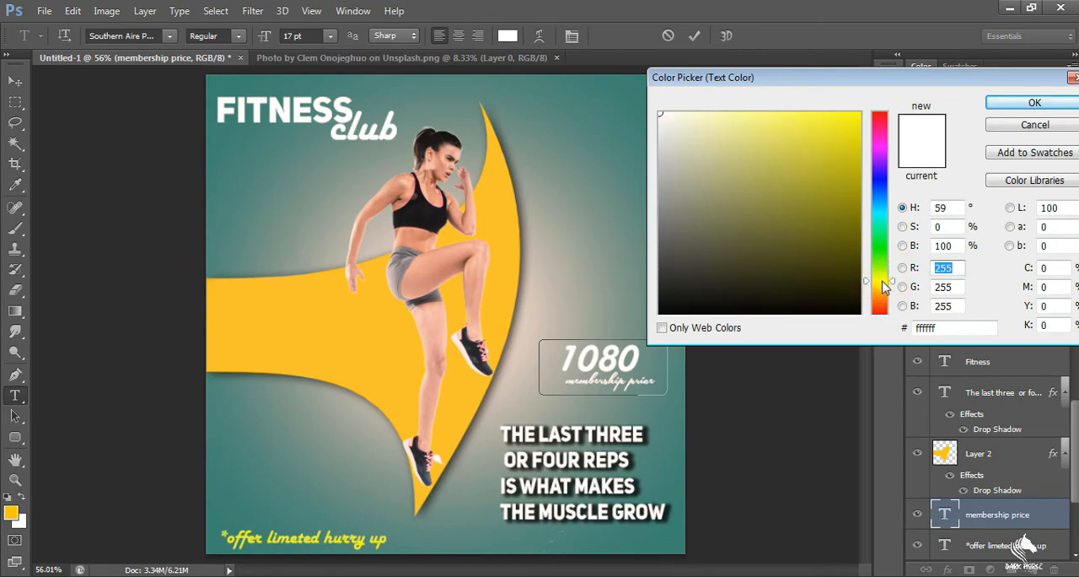
drag(853, 128, 854, 107)
click(873, 119)
click(853, 115)
click(880, 283)
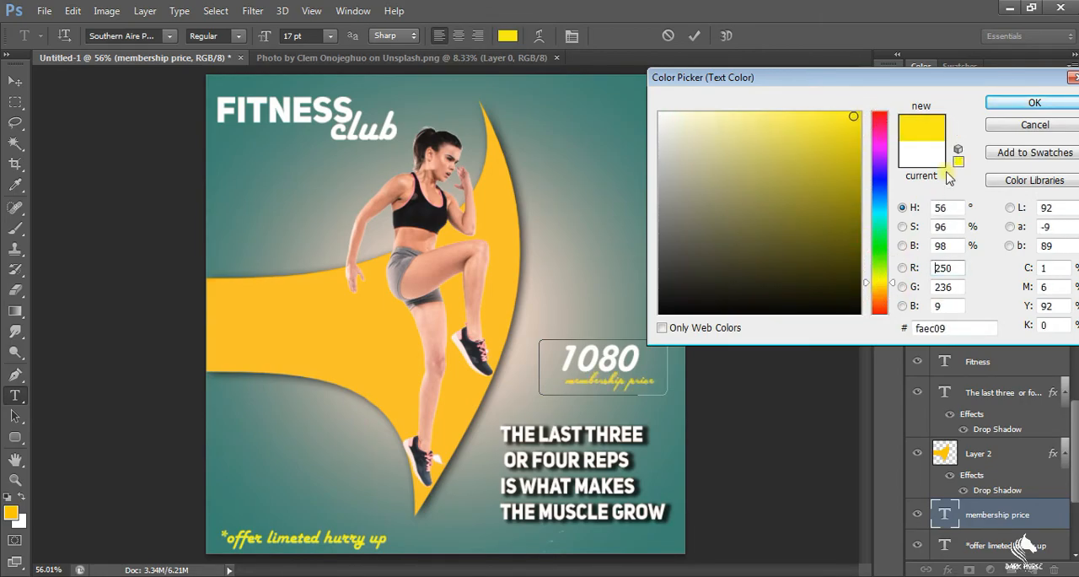
click(1004, 102)
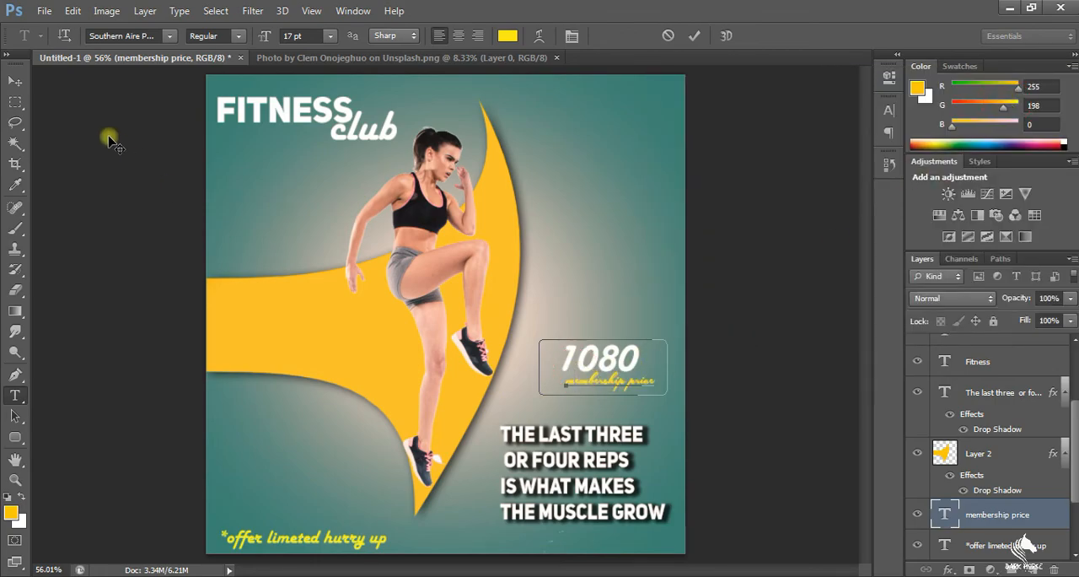
click(15, 102)
scroll(370, 181, up, 9)
scroll(393, 181, down, 8)
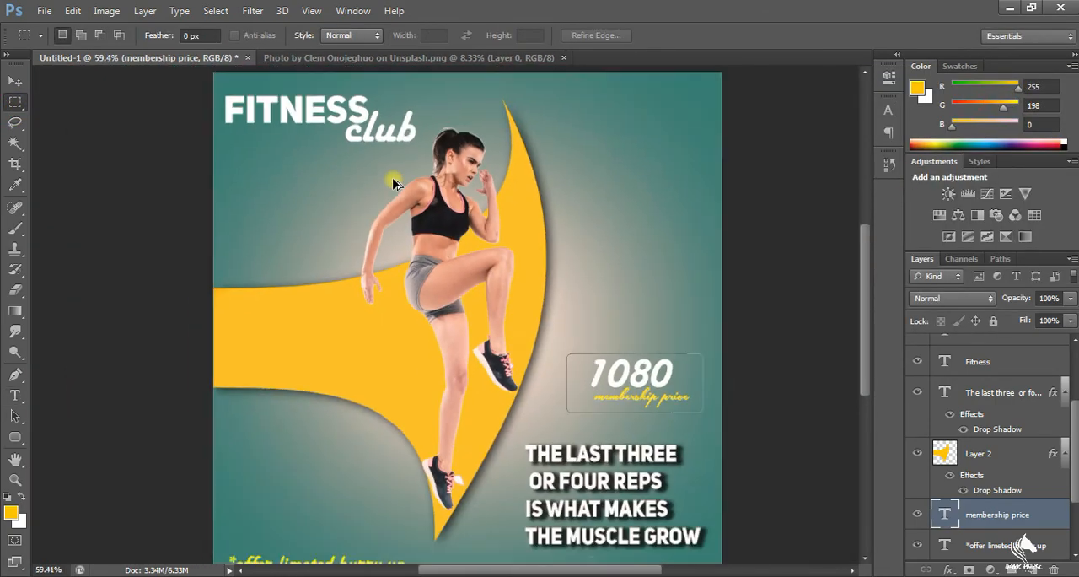
scroll(393, 182, down, 1)
scroll(965, 479, down, 3)
scroll(1015, 468, up, 5)
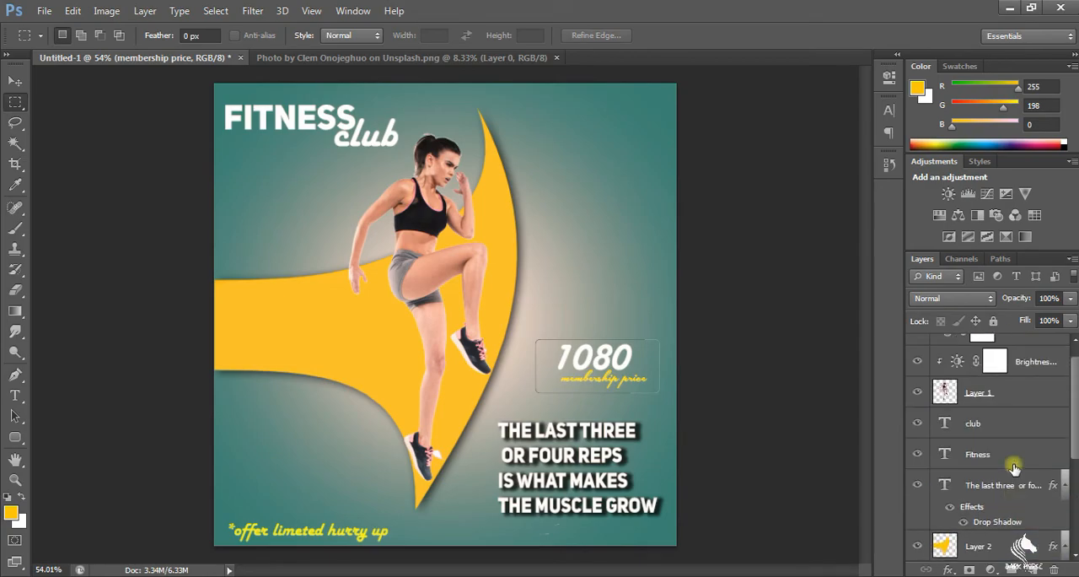